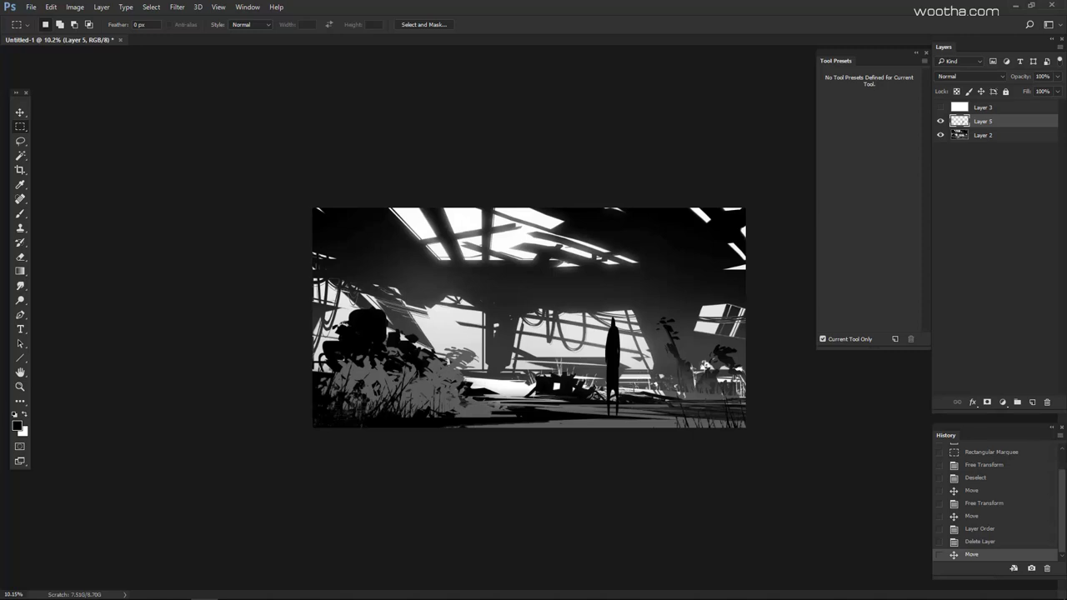
- Show the white Layer 3 over the painting and add a new empty layer above it
{"action": "key", "text": "ctrl+plus"}
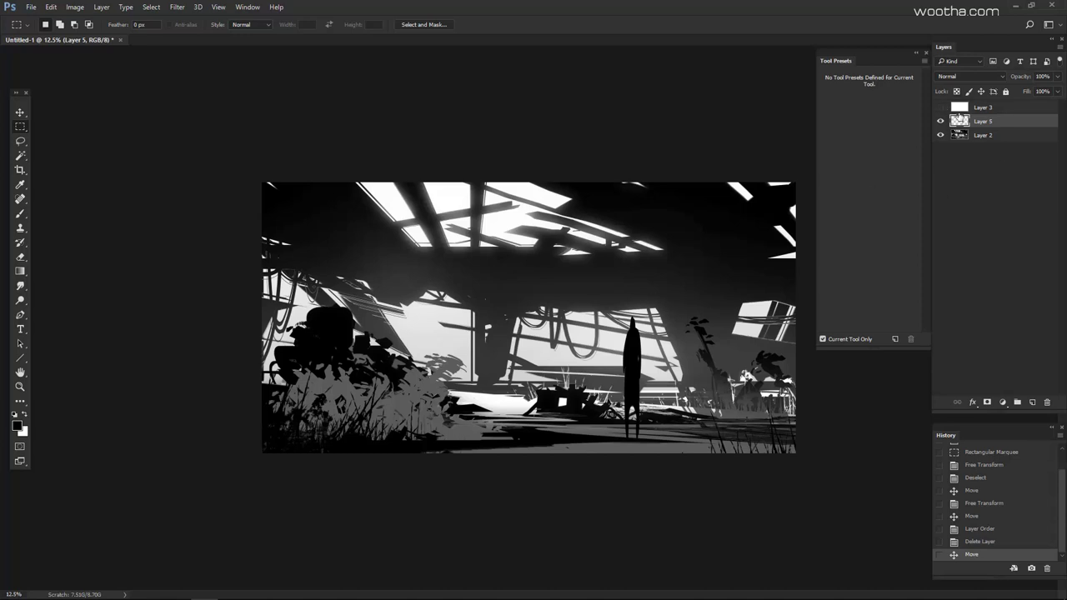
{"action": "left_click", "coordinate": [965, 111]}
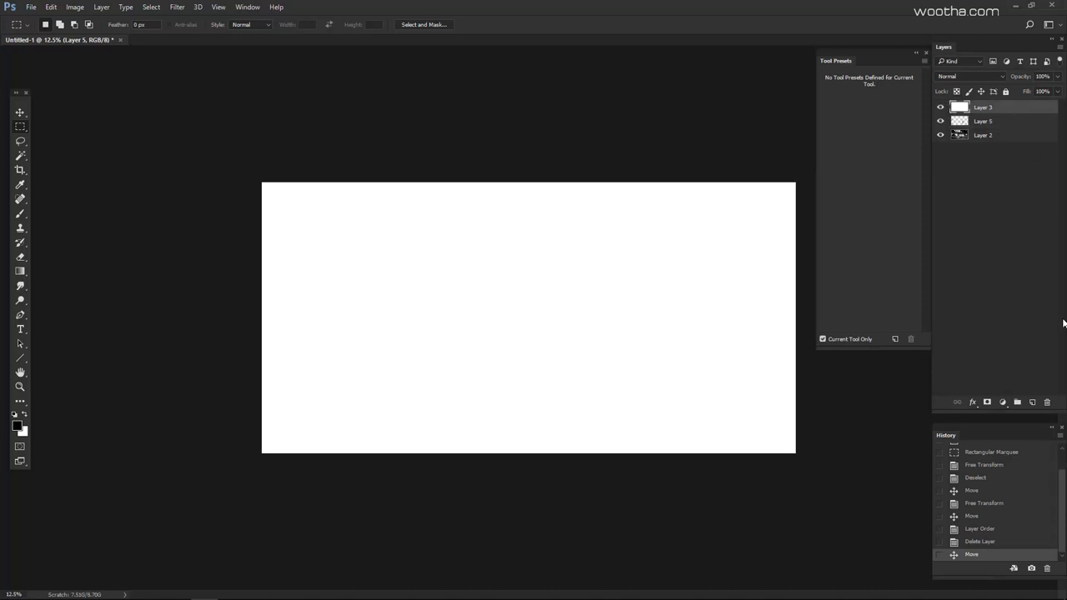
{"action": "left_click", "coordinate": [1034, 401]}
- Choose the Brush tool with the solid hard round tip from the end of the brush presets
{"action": "key", "text": "b"}
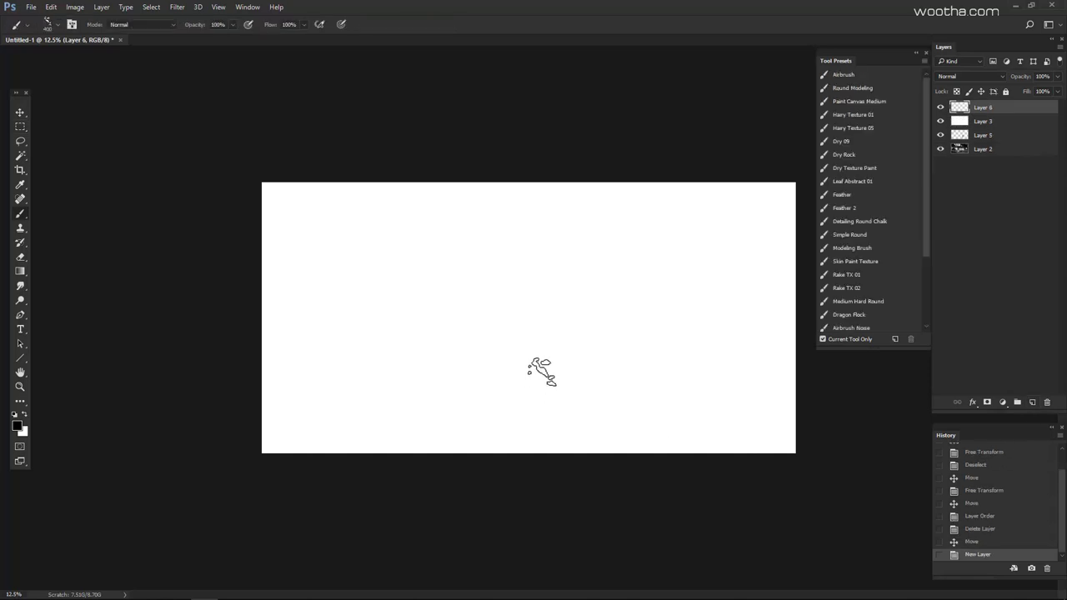
{"action": "right_click", "coordinate": [684, 303]}
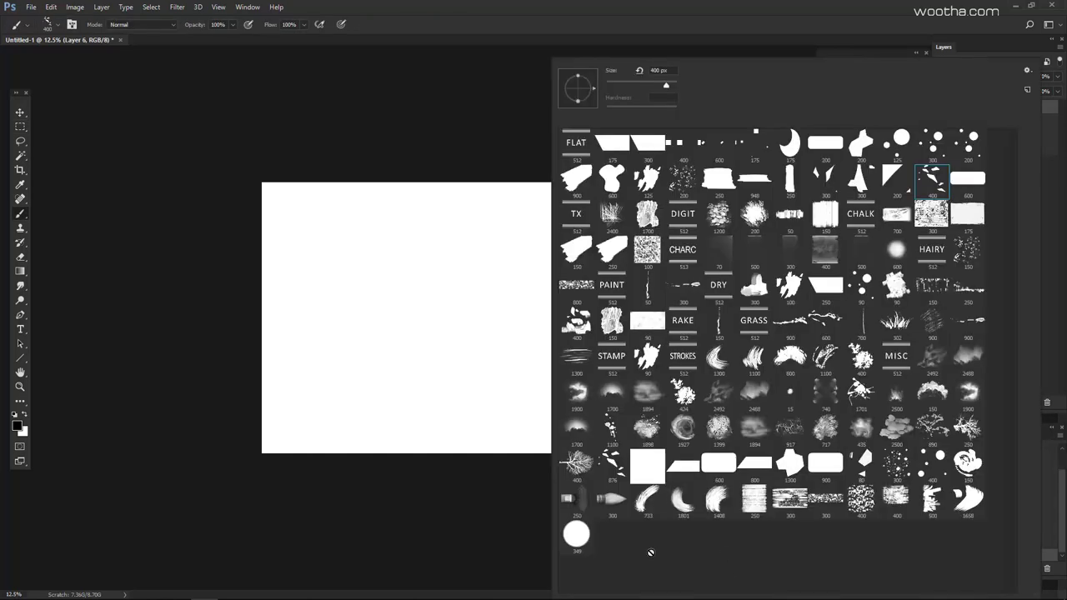
{"action": "left_click", "coordinate": [579, 545]}
{"action": "left_click", "coordinate": [461, 543]}
- Paint a wide, horizontally stretched black human shape with body, legs, head and two arms across the white canvas
{"action": "mouse_move", "coordinate": [414, 397]}
{"action": "left_mouse_down"}
{"action": "mouse_move", "coordinate": [458, 354]}
{"action": "mouse_move", "coordinate": [508, 334]}
{"action": "left_mouse_up"}
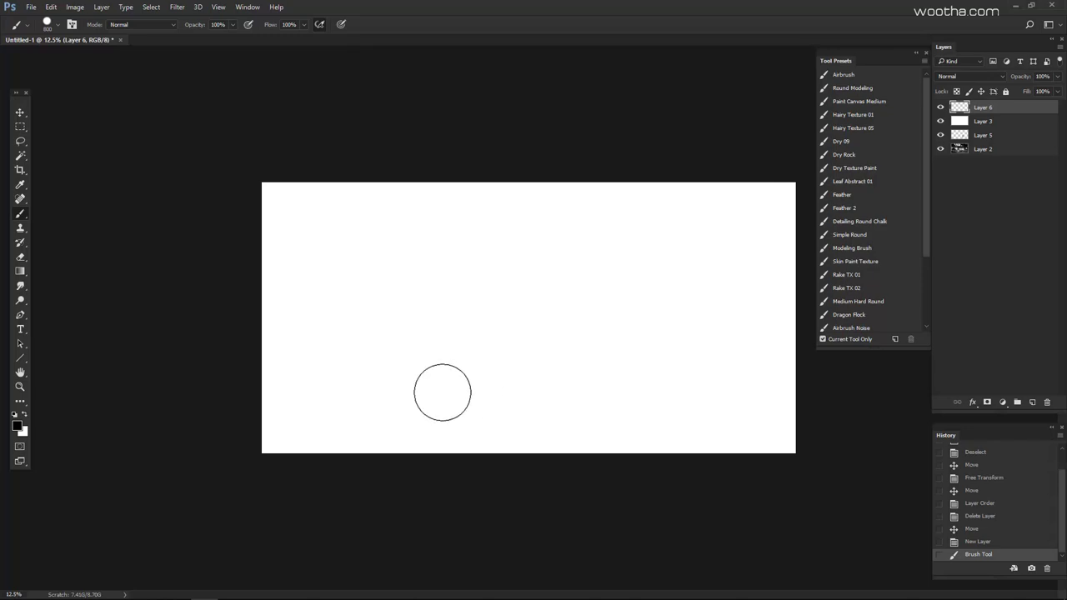
{"action": "mouse_move", "coordinate": [439, 395]}
{"action": "left_mouse_down"}
{"action": "mouse_move", "coordinate": [446, 351]}
{"action": "mouse_move", "coordinate": [653, 281]}
{"action": "mouse_move", "coordinate": [693, 368]}
{"action": "mouse_move", "coordinate": [693, 402]}
{"action": "mouse_move", "coordinate": [538, 446]}
{"action": "mouse_move", "coordinate": [480, 384]}
{"action": "mouse_move", "coordinate": [452, 399]}
{"action": "mouse_move", "coordinate": [460, 383]}
{"action": "mouse_move", "coordinate": [612, 358]}
{"action": "mouse_move", "coordinate": [690, 402]}
{"action": "mouse_move", "coordinate": [696, 391]}
{"action": "mouse_move", "coordinate": [686, 366]}
{"action": "mouse_move", "coordinate": [670, 373]}
{"action": "mouse_move", "coordinate": [636, 324]}
{"action": "mouse_move", "coordinate": [503, 326]}
{"action": "mouse_move", "coordinate": [473, 353]}
{"action": "mouse_move", "coordinate": [531, 340]}
{"action": "left_mouse_up"}
{"action": "left_click_drag", "start_coordinate": [594, 228], "coordinate": [614, 223]}
{"action": "left_click_drag", "start_coordinate": [421, 297], "coordinate": [493, 262]}
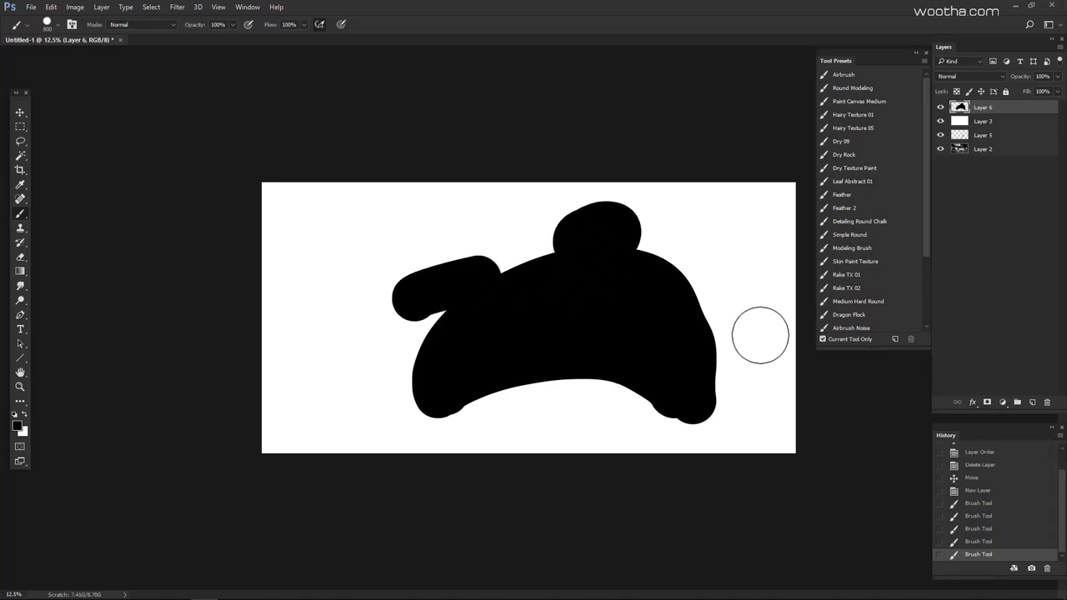
{"action": "mouse_move", "coordinate": [623, 262]}
{"action": "left_mouse_down"}
{"action": "mouse_move", "coordinate": [677, 263]}
{"action": "mouse_move", "coordinate": [747, 287]}
{"action": "mouse_move", "coordinate": [766, 312]}
{"action": "left_mouse_up"}
- Squash the painted shape horizontally to about 6.74% of its width with Free Transform
{"action": "key", "text": "ctrl+t"}
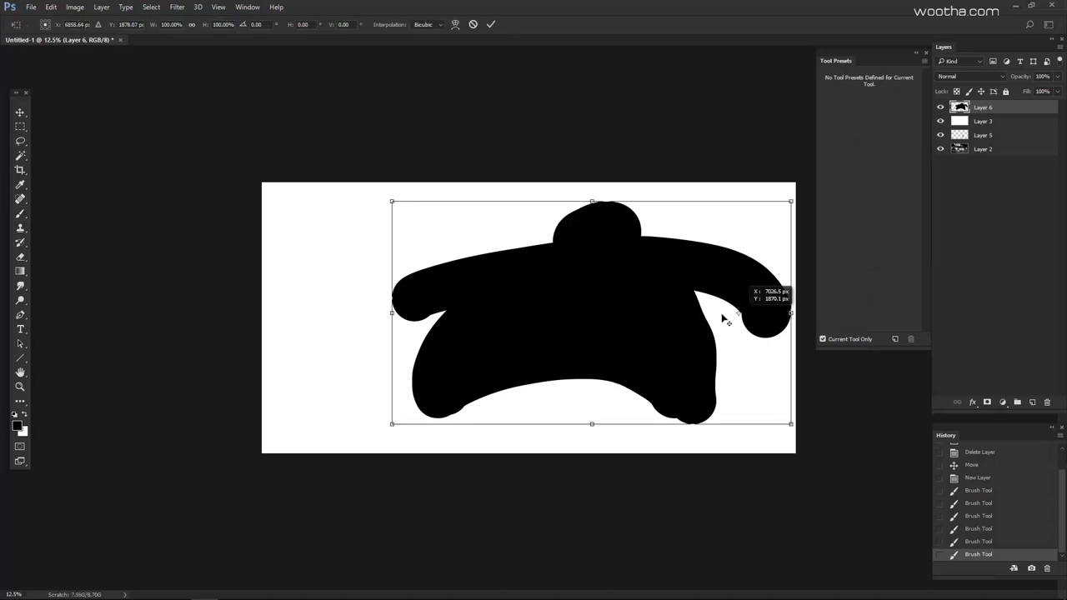
{"action": "left_click_drag", "start_coordinate": [791, 315], "coordinate": [603, 312]}
{"action": "key", "text": "Return"}
- Select the figure's elongated head with the Rectangular Marquee, reduce it to about 44% height with Free Transform and deselect
{"action": "scroll", "coordinate": [634, 267], "scroll_direction": "up", "scroll_amount": 2}
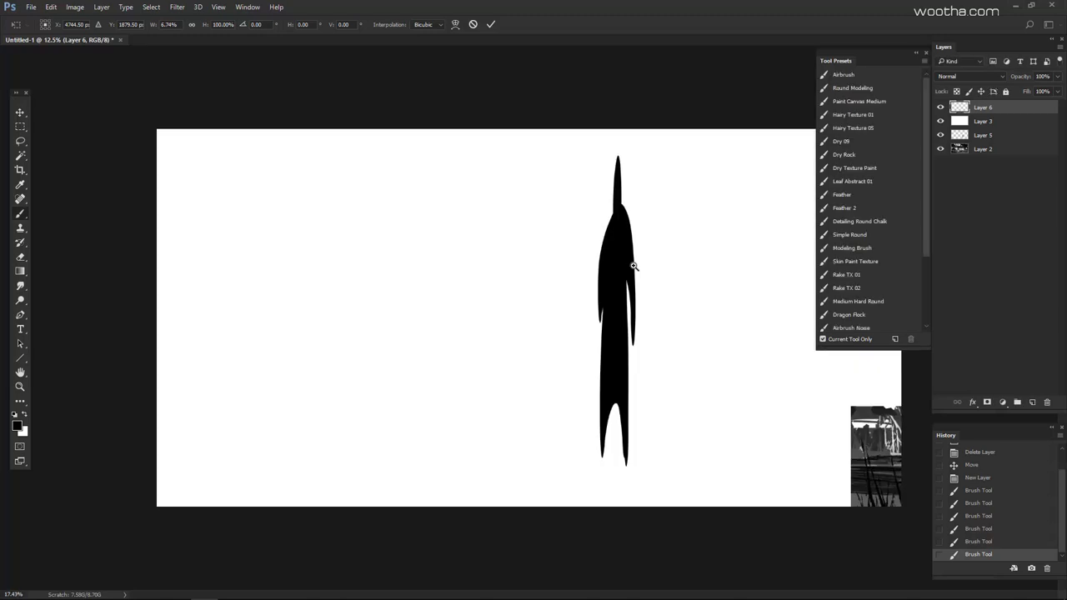
{"action": "key", "text": "m"}
{"action": "left_click_drag", "start_coordinate": [560, 121], "coordinate": [678, 235]}
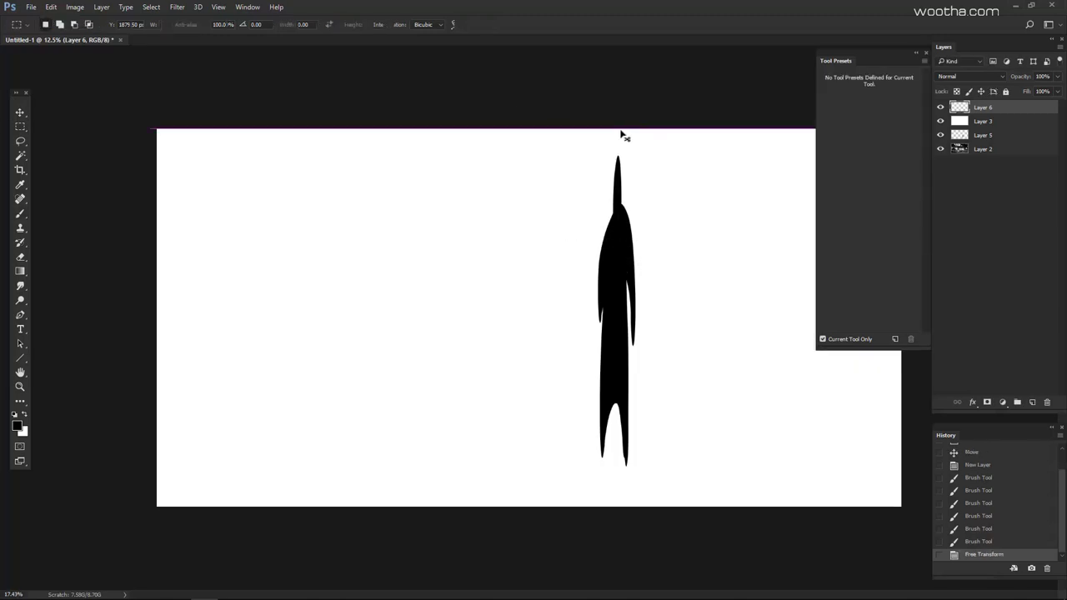
{"action": "key", "text": "ctrl+t"}
{"action": "left_click_drag", "start_coordinate": [621, 130], "coordinate": [631, 180]}
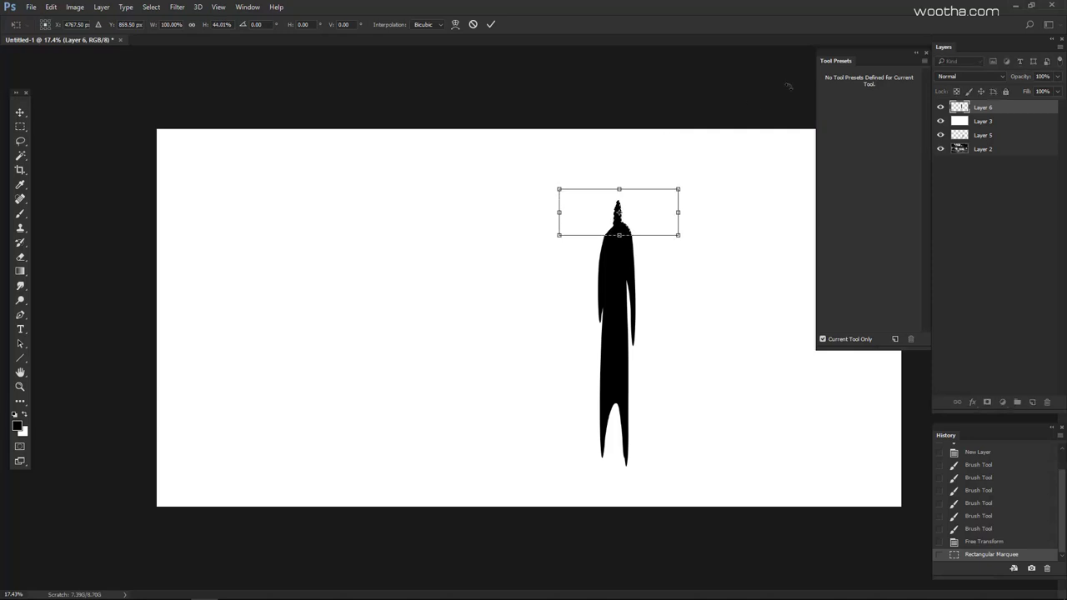
{"action": "key", "text": "Return"}
{"action": "scroll", "coordinate": [648, 322], "scroll_direction": "down", "scroll_amount": 1}
{"action": "key", "text": "ctrl+d"}
- Select the figure's legs, taper them toward the feet in perspective, stretch them upward into the torso and deselect
{"action": "left_click_drag", "start_coordinate": [553, 378], "coordinate": [662, 445]}
{"action": "key", "text": "ctrl+t"}
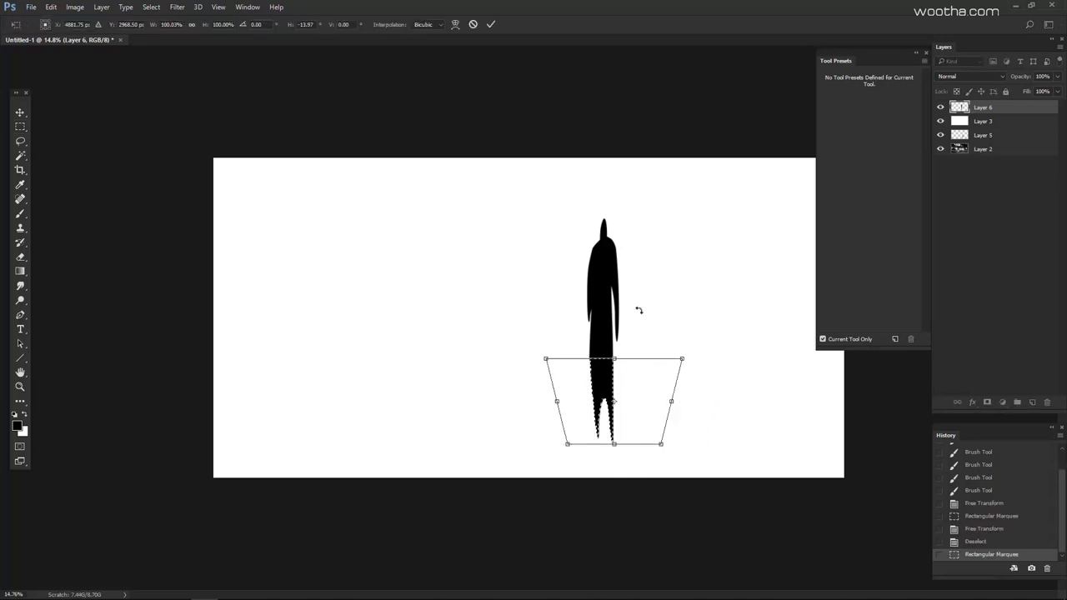
{"action": "left_click_drag", "start_coordinate": [682, 359], "coordinate": [679, 321]}
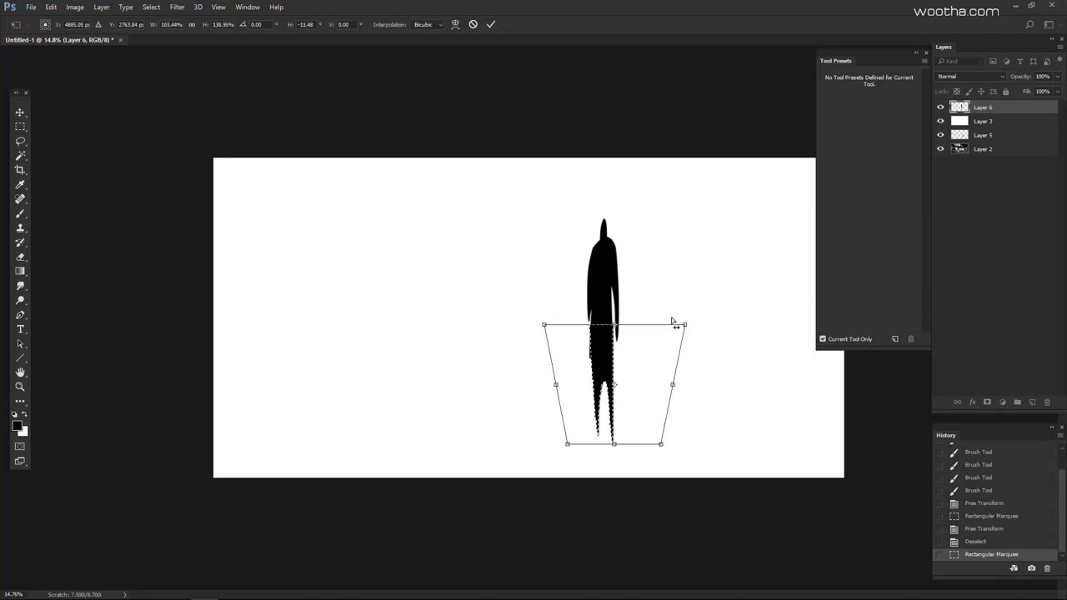
{"action": "key", "text": "Return"}
{"action": "key", "text": "ctrl+d"}
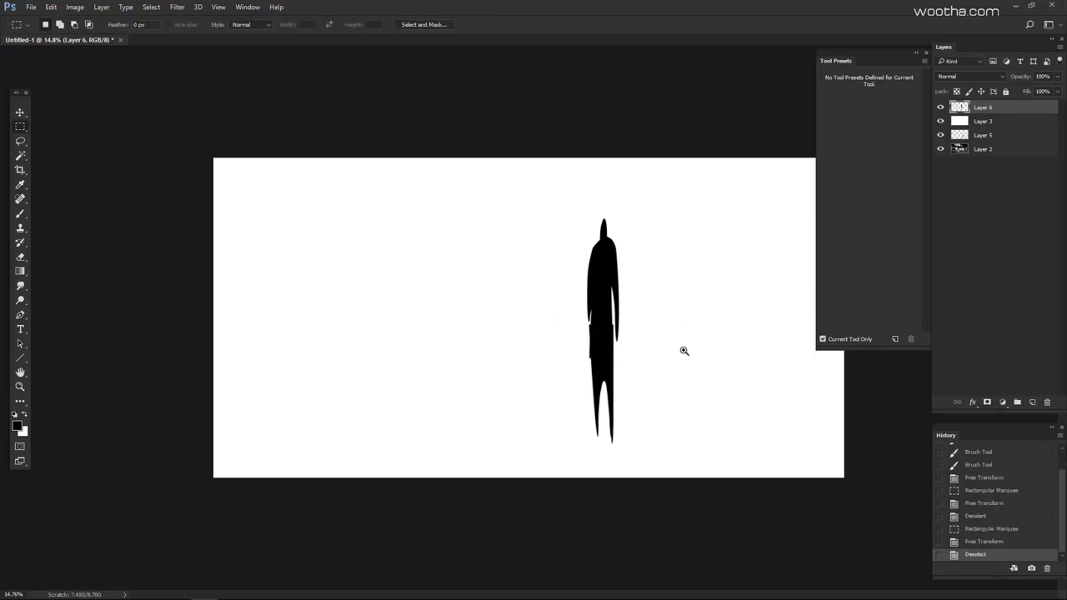
- Hide the finished figure's Layer 6 and add a new empty layer on top for a second figure
{"action": "key", "text": "ctrl+minus"}
{"action": "left_click_drag", "start_coordinate": [590, 361], "coordinate": [612, 360]}
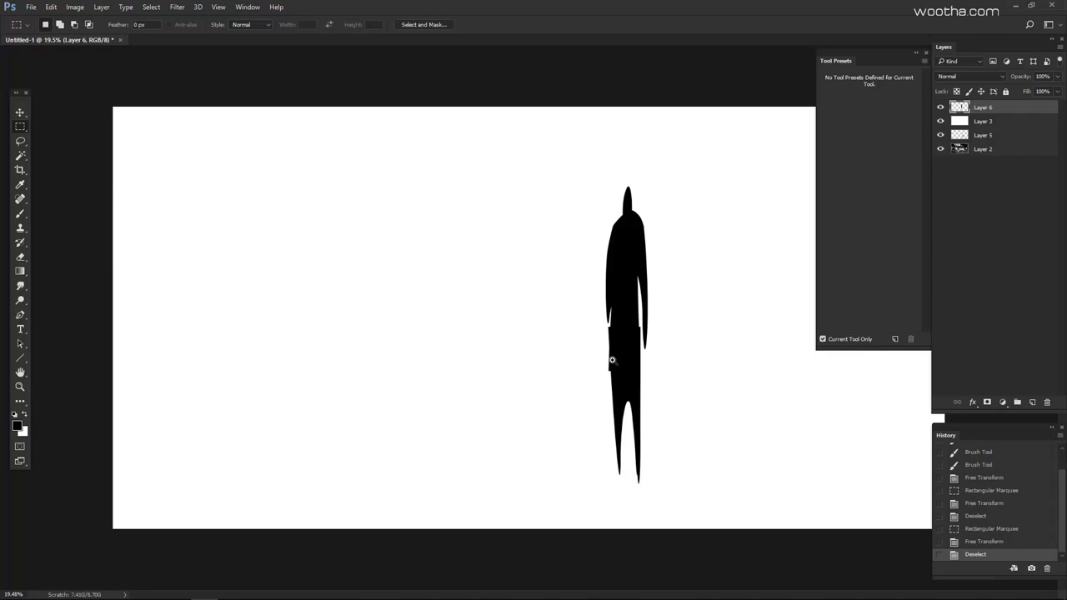
{"action": "left_click", "coordinate": [1032, 402]}
{"action": "key", "text": "ctrl+minus"}
- Paint a second wide black human shape with the hard round brush, including body, legs, head and arms
{"action": "key", "text": "b"}
{"action": "key", "text": "bracketleft"}
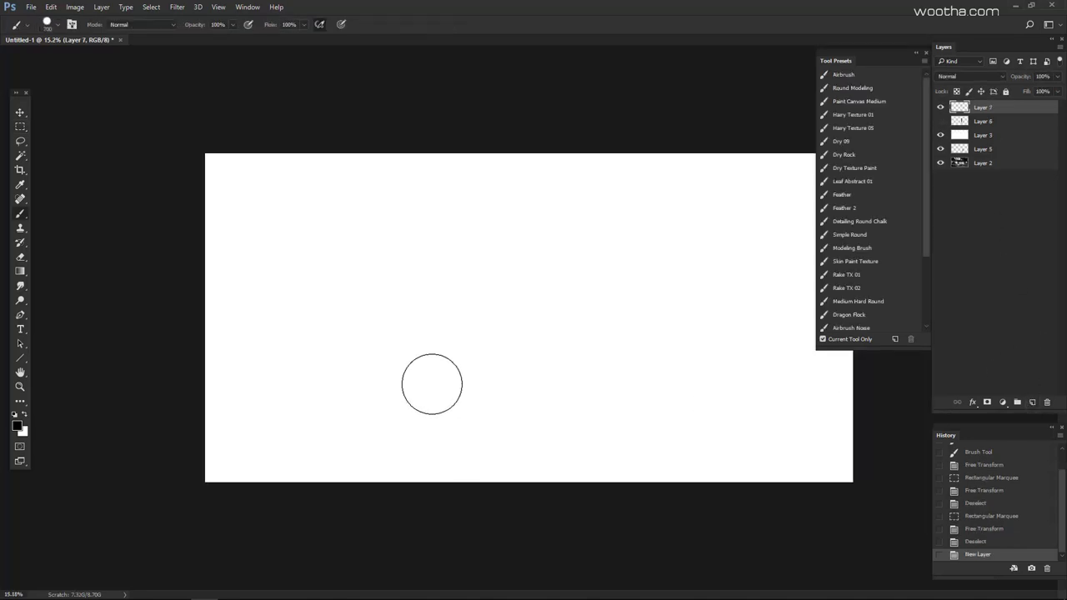
{"action": "mouse_move", "coordinate": [422, 397]}
{"action": "left_mouse_down"}
{"action": "mouse_move", "coordinate": [517, 292]}
{"action": "mouse_move", "coordinate": [671, 363]}
{"action": "mouse_move", "coordinate": [608, 400]}
{"action": "left_mouse_up"}
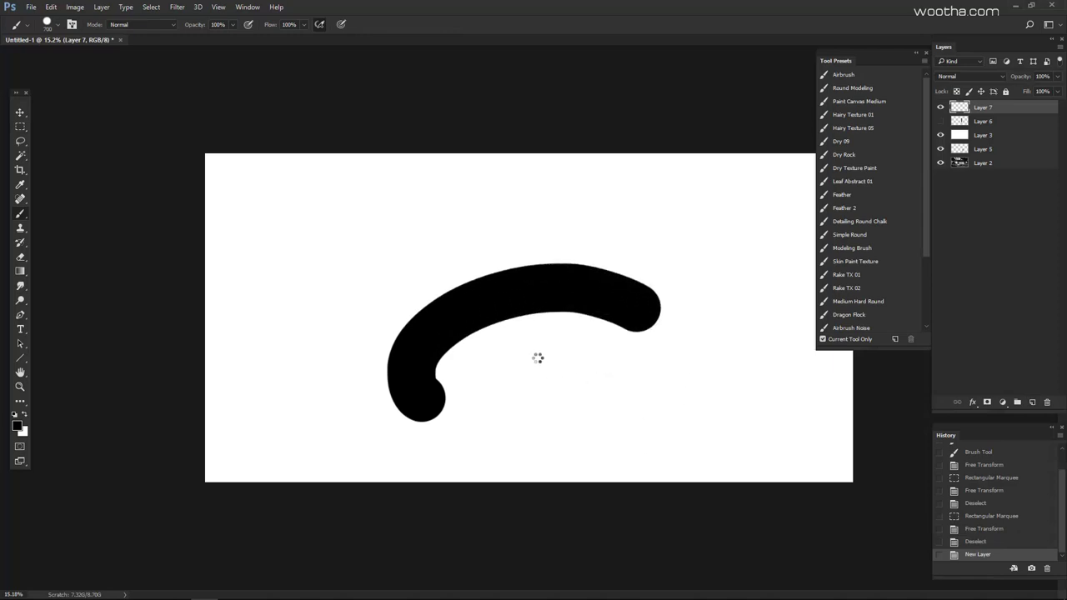
{"action": "mouse_move", "coordinate": [428, 392]}
{"action": "left_mouse_down"}
{"action": "mouse_move", "coordinate": [611, 370]}
{"action": "mouse_move", "coordinate": [659, 417]}
{"action": "mouse_move", "coordinate": [646, 362]}
{"action": "mouse_move", "coordinate": [491, 334]}
{"action": "mouse_move", "coordinate": [479, 362]}
{"action": "mouse_move", "coordinate": [562, 252]}
{"action": "left_mouse_up"}
{"action": "left_click", "coordinate": [570, 247]}
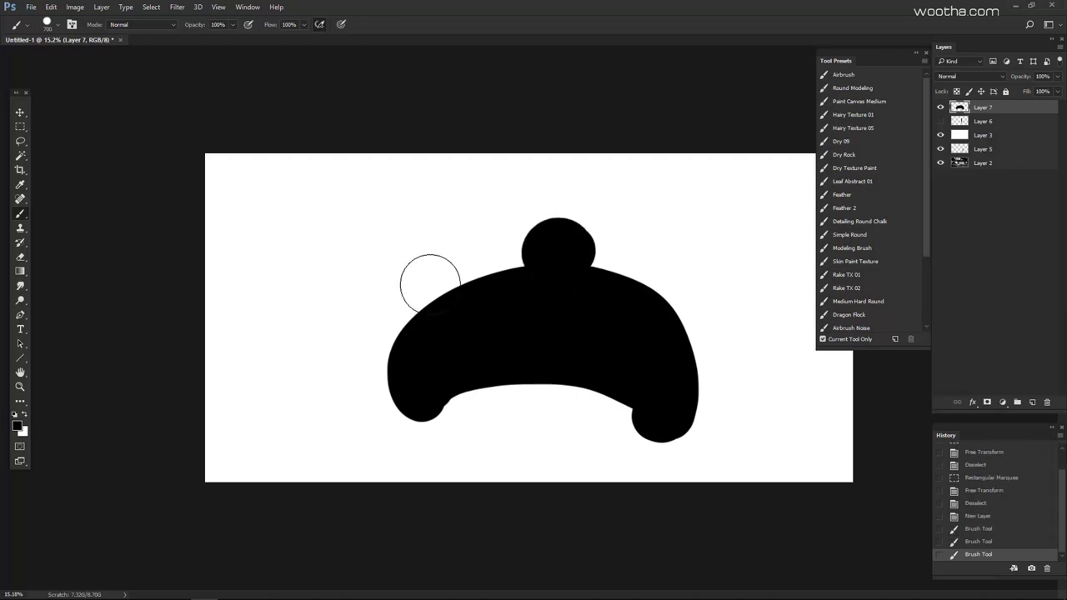
{"action": "key", "text": "bracketleft"}
{"action": "mouse_move", "coordinate": [383, 301]}
{"action": "left_mouse_down"}
{"action": "mouse_move", "coordinate": [760, 335]}
{"action": "mouse_move", "coordinate": [731, 361]}
{"action": "mouse_move", "coordinate": [733, 294]}
{"action": "mouse_move", "coordinate": [706, 332]}
{"action": "mouse_move", "coordinate": [586, 331]}
{"action": "mouse_move", "coordinate": [588, 302]}
{"action": "mouse_move", "coordinate": [597, 332]}
{"action": "left_mouse_up"}
- Squash the second shape to about 4.79% width with a slight vertical skew, and flatten its elongated head
{"action": "key", "text": "ctrl+t"}
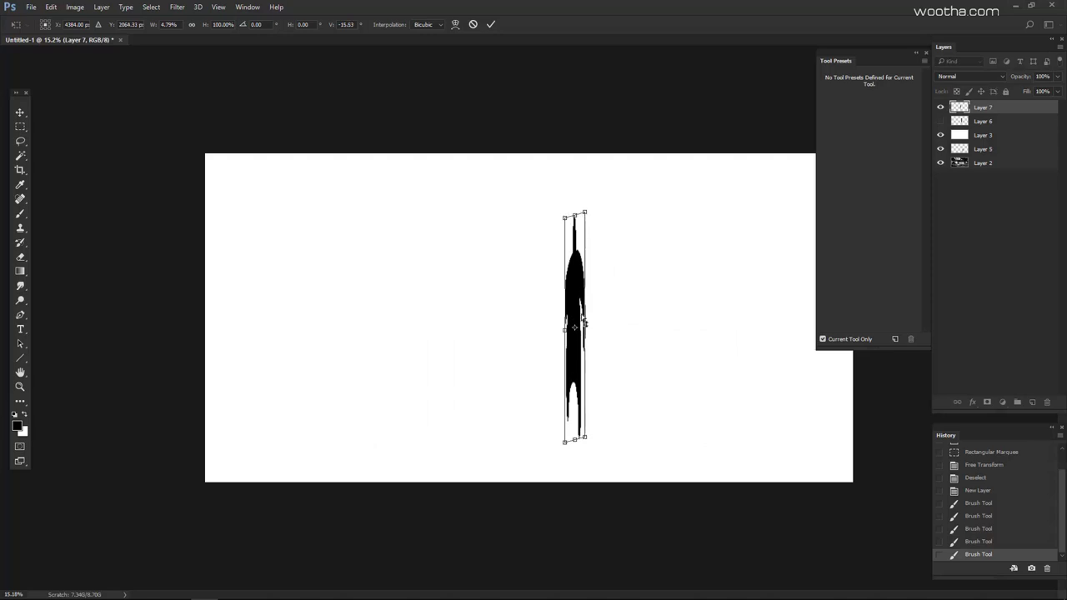
{"action": "key", "text": "b"}
{"action": "key", "text": "m"}
{"action": "left_click_drag", "start_coordinate": [517, 175], "coordinate": [604, 278]}
{"action": "key", "text": "ctrl+t"}
{"action": "left_click_drag", "start_coordinate": [560, 176], "coordinate": [568, 243]}
{"action": "key", "text": "Return"}
{"action": "key", "text": "ctrl+d"}
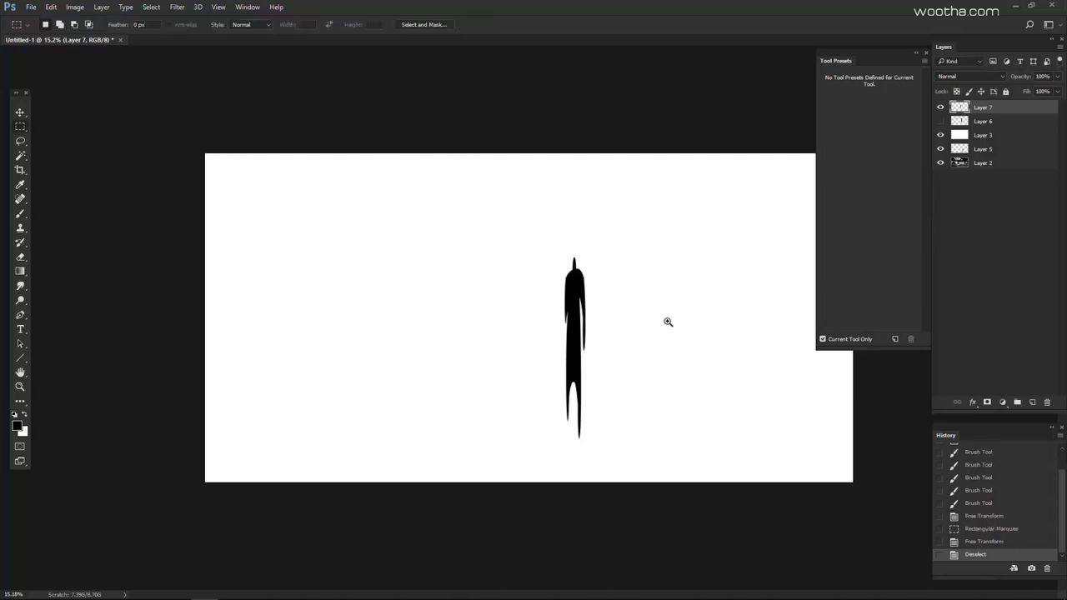
- Select the second figure's legs, adjust their shape with Free Transform and deselect
{"action": "left_click_drag", "start_coordinate": [667, 322], "coordinate": [594, 395]}
{"action": "mouse_move", "coordinate": [526, 354]}
{"action": "left_mouse_down"}
{"action": "mouse_move", "coordinate": [603, 446]}
{"action": "mouse_move", "coordinate": [592, 445]}
{"action": "left_mouse_up"}
{"action": "key", "text": "ctrl+t"}
{"action": "key", "text": "Return"}
{"action": "key", "text": "ctrl+d"}
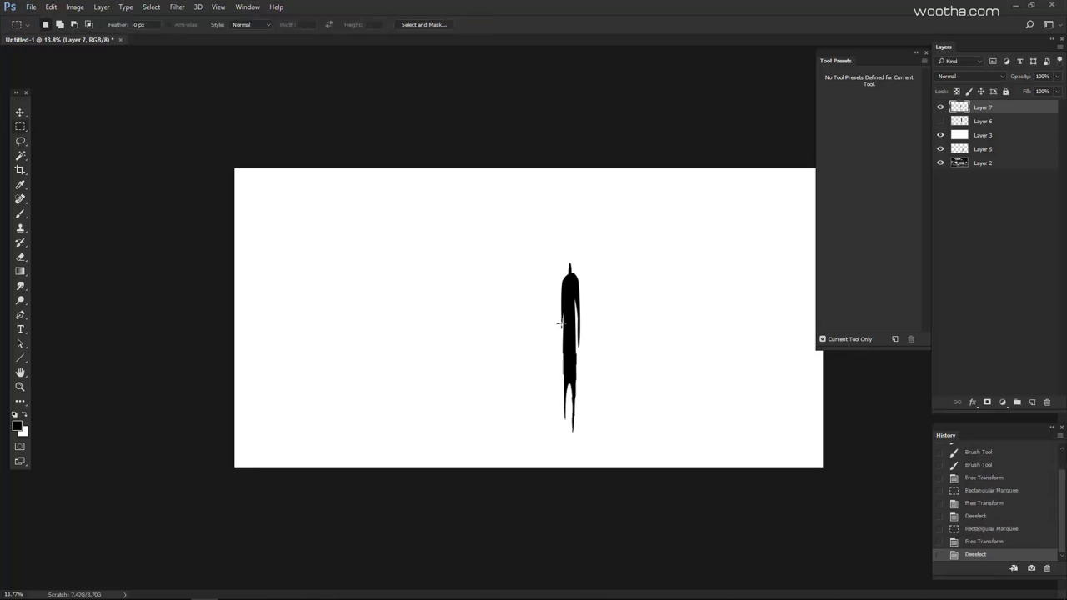
{"action": "left_click_drag", "start_coordinate": [527, 313], "coordinate": [615, 429]}
{"action": "key", "text": "ctrl+t"}
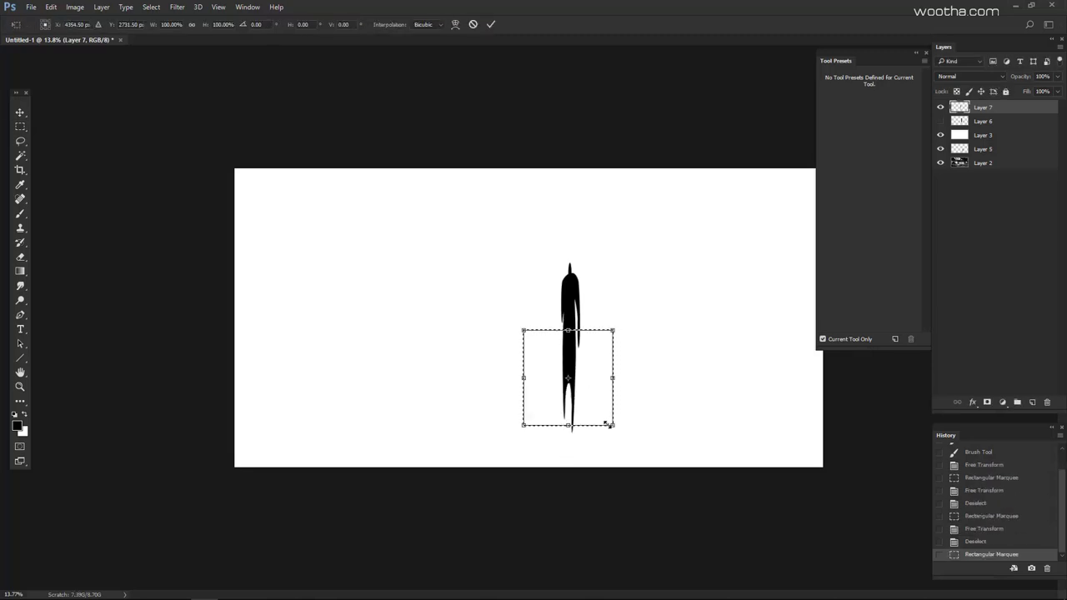
{"action": "key", "text": "Escape"}
{"action": "key", "text": "ctrl+d"}
- Select the second figure's lower half, shorten it upward with Free Transform and deselect
{"action": "mouse_move", "coordinate": [522, 331]}
{"action": "left_mouse_down"}
{"action": "mouse_move", "coordinate": [627, 441]}
{"action": "mouse_move", "coordinate": [576, 422]}
{"action": "mouse_move", "coordinate": [572, 377]}
{"action": "mouse_move", "coordinate": [560, 382]}
{"action": "left_mouse_up"}
{"action": "key", "text": "ctrl+t"}
{"action": "key", "text": "Return"}
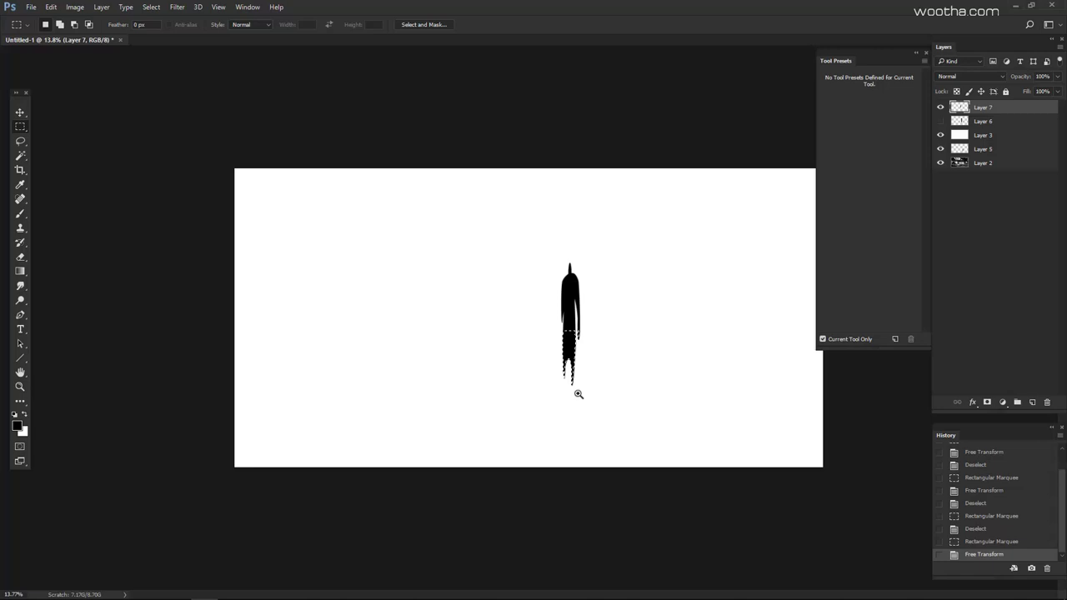
{"action": "key", "text": "ctrl+plus"}
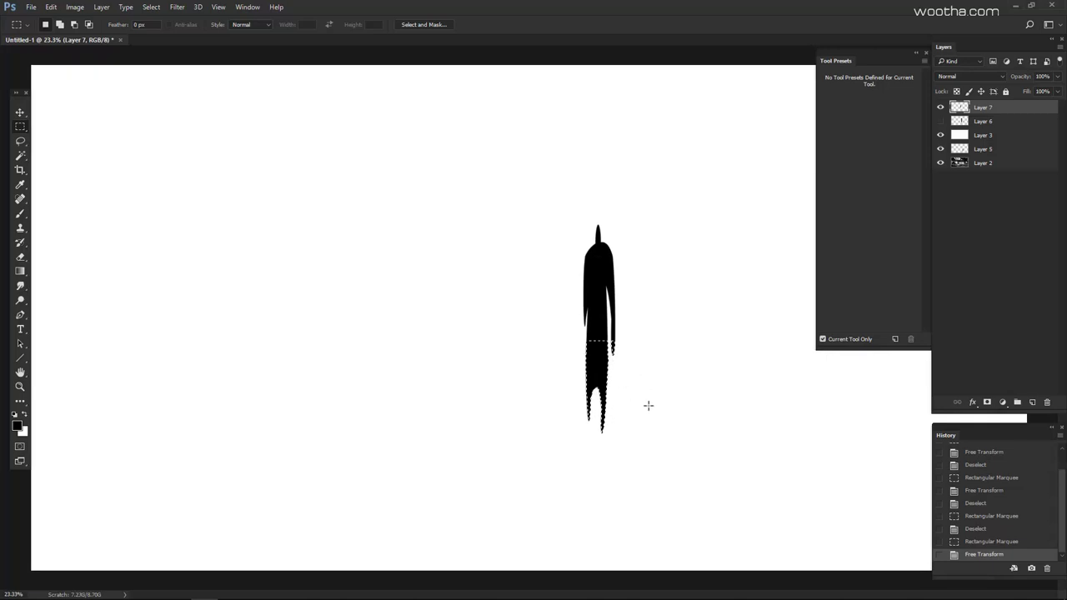
{"action": "key", "text": "ctrl+d"}
- Hide the white Layer 3 and Layer 5 to show the second figure against the painted scene
{"action": "key", "text": "b"}
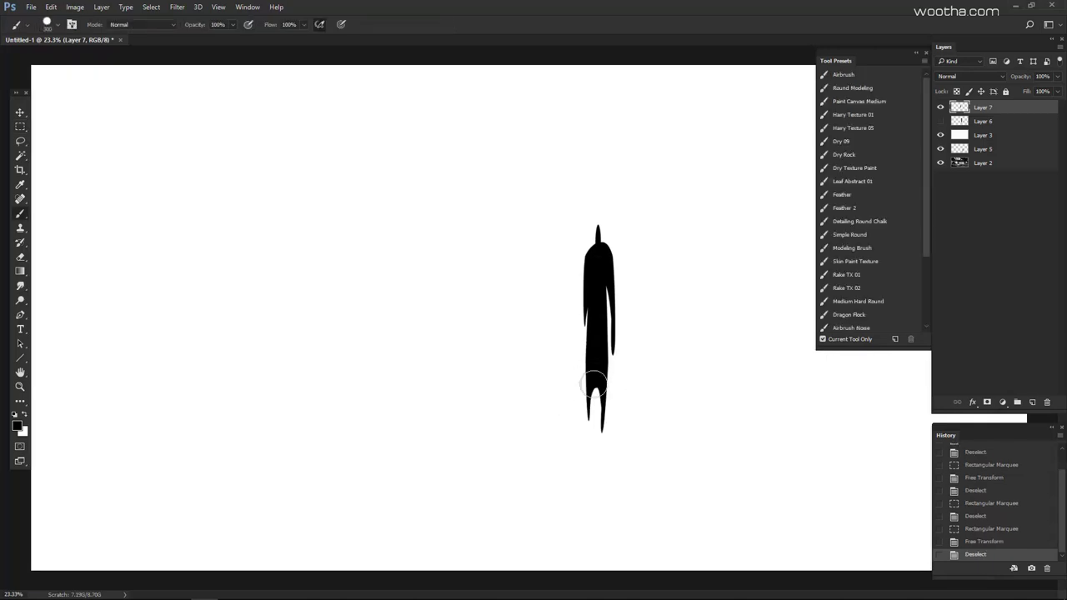
{"action": "key", "text": "ctrl+minus"}
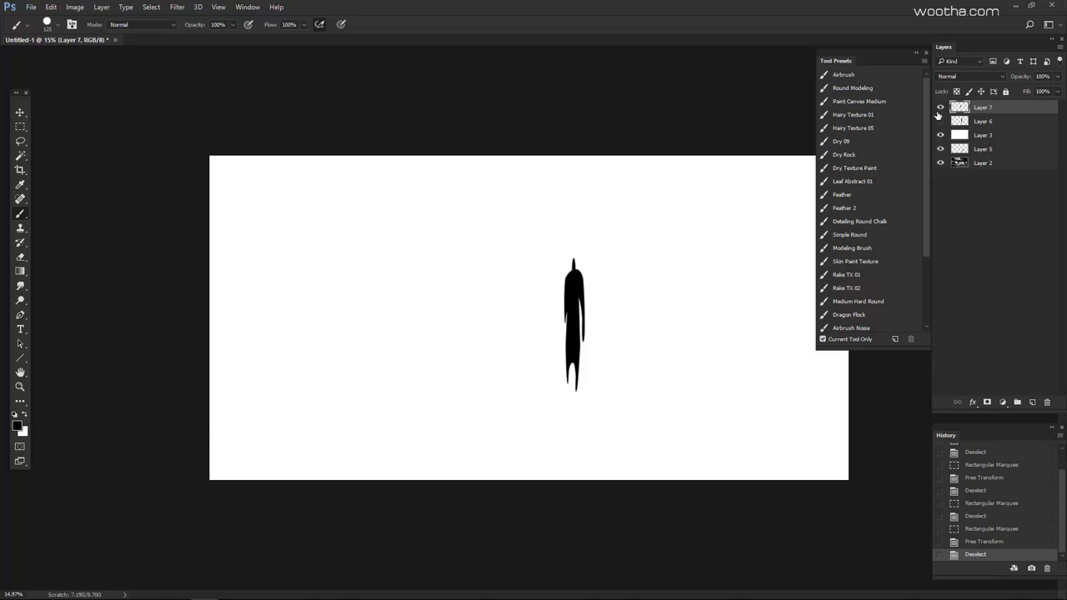
{"action": "left_click_drag", "start_coordinate": [942, 135], "coordinate": [941, 149]}
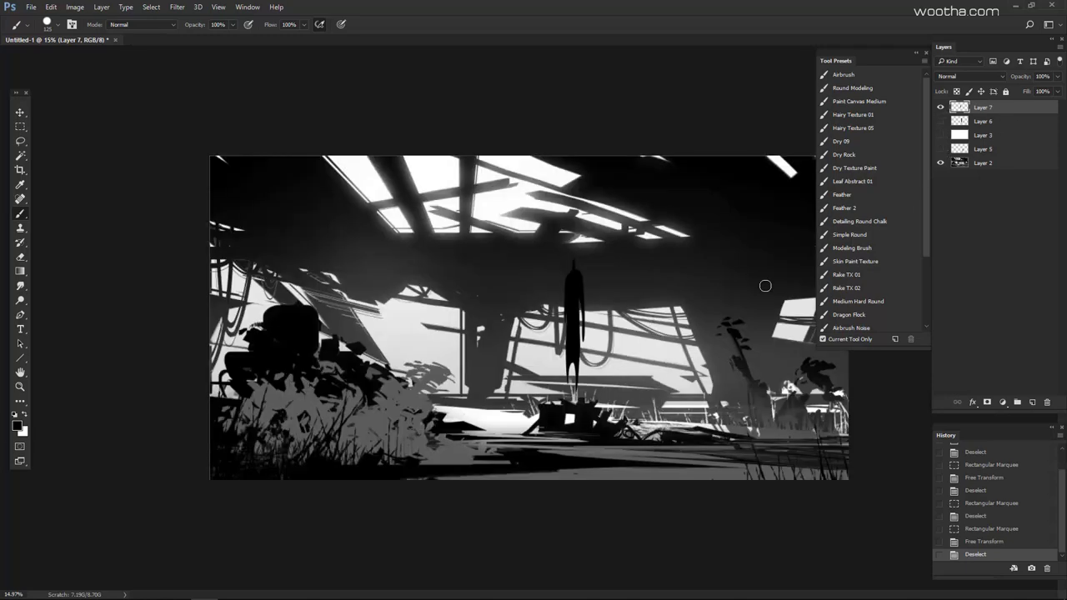
- Scale the second figure down slightly and place it on the floor just right of the central debris
{"action": "left_click_drag", "start_coordinate": [620, 288], "coordinate": [681, 346]}
{"action": "key", "text": "ctrl+t"}
{"action": "key", "text": "Return"}
{"action": "key", "text": "b"}
{"action": "left_click_drag", "start_coordinate": [763, 290], "coordinate": [726, 298]}
- Select a strip across the bottom of the figure's feet and cut it away
{"action": "key", "text": "m"}
{"action": "left_click_drag", "start_coordinate": [621, 468], "coordinate": [722, 492]}
{"action": "key", "text": "ctrl+x"}
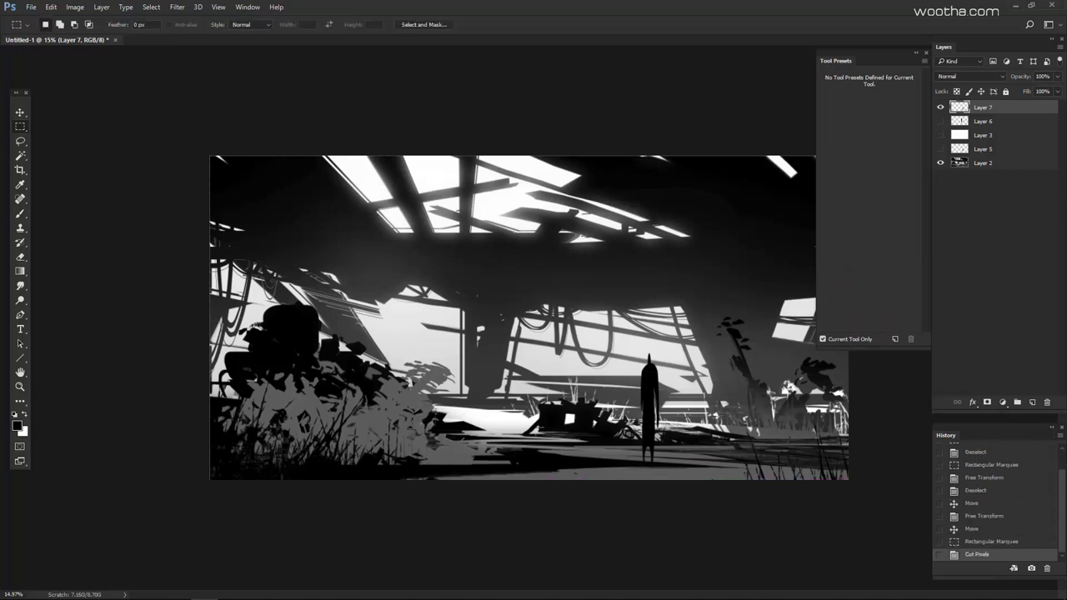
- Hide the second figure's Layer 7, show the white Layer 3 again and add a new layer on top
{"action": "left_click", "coordinate": [939, 109]}
{"action": "left_click", "coordinate": [941, 109]}
{"action": "left_click", "coordinate": [942, 108]}
{"action": "left_click", "coordinate": [941, 135]}
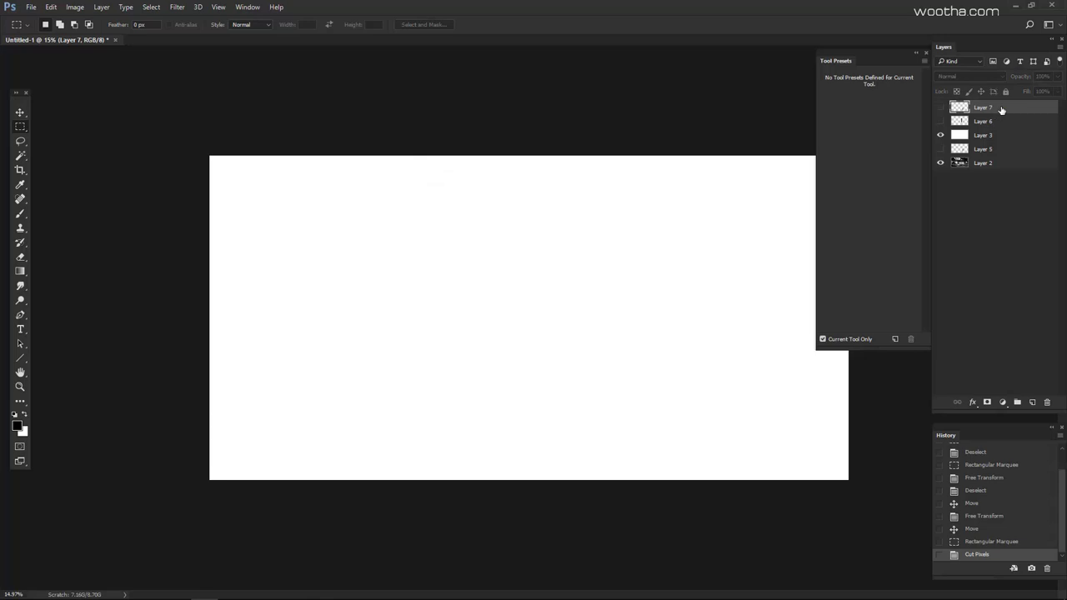
{"action": "left_click", "coordinate": [1033, 403]}
- Paint a third wide black human shape with legs, body, round head and arms using the hard round brush
{"action": "key", "text": "b"}
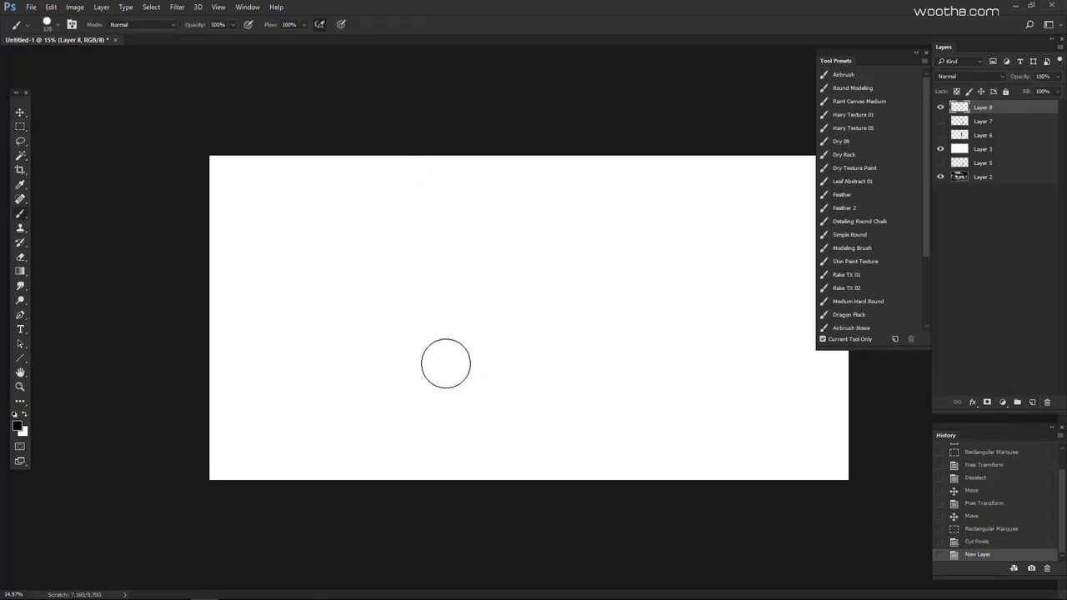
{"action": "mouse_move", "coordinate": [441, 398]}
{"action": "left_mouse_down"}
{"action": "mouse_move", "coordinate": [434, 342]}
{"action": "mouse_move", "coordinate": [555, 272]}
{"action": "left_mouse_up"}
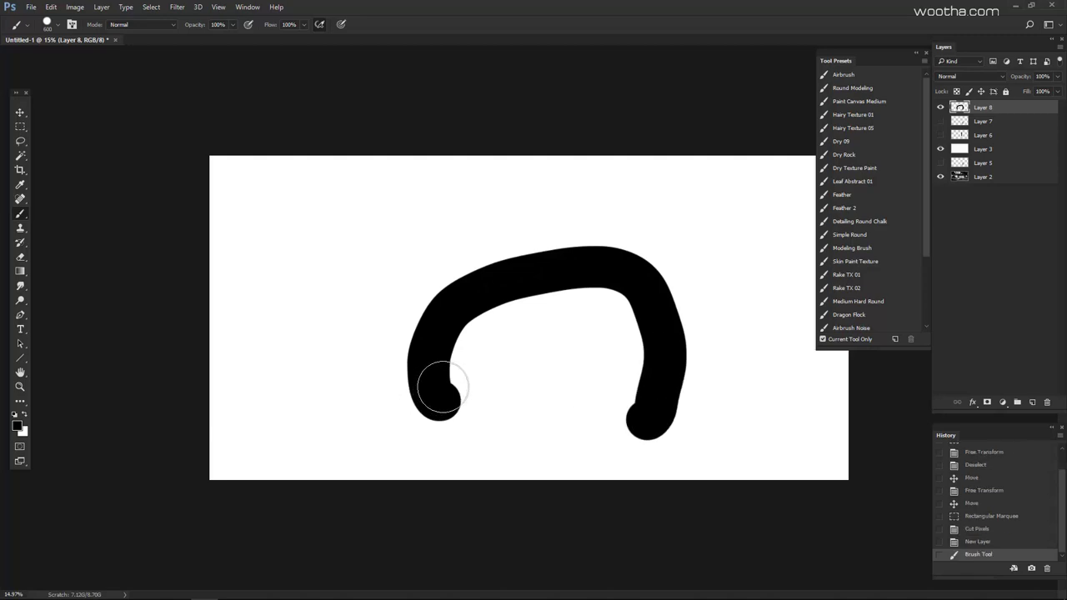
{"action": "mouse_move", "coordinate": [443, 388]}
{"action": "left_mouse_down"}
{"action": "mouse_move", "coordinate": [585, 326]}
{"action": "mouse_move", "coordinate": [629, 378]}
{"action": "mouse_move", "coordinate": [640, 413]}
{"action": "mouse_move", "coordinate": [647, 397]}
{"action": "mouse_move", "coordinate": [647, 368]}
{"action": "mouse_move", "coordinate": [558, 293]}
{"action": "mouse_move", "coordinate": [453, 359]}
{"action": "left_mouse_up"}
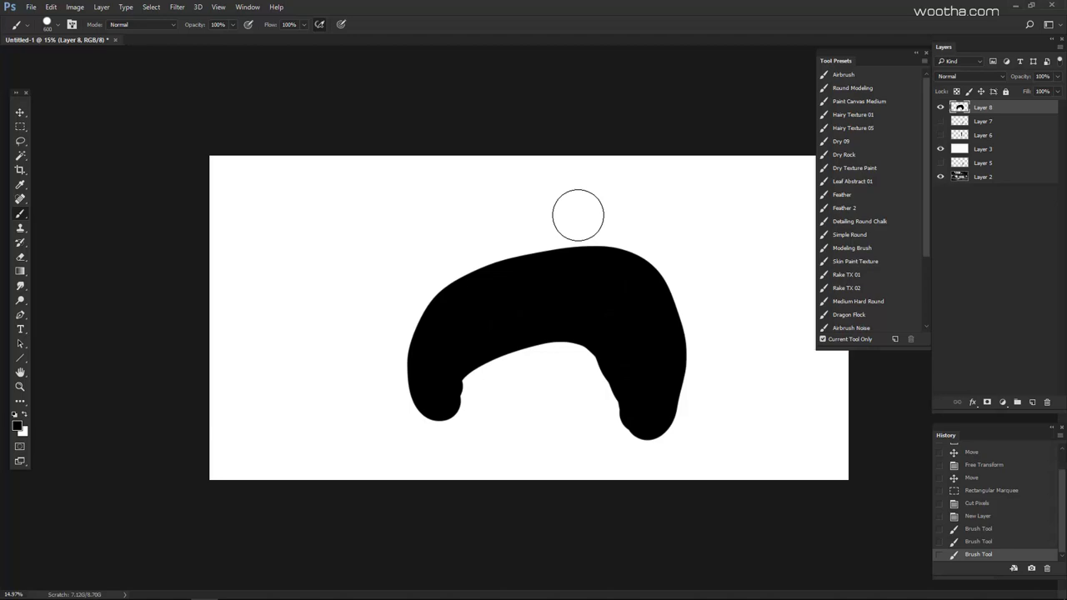
{"action": "left_click_drag", "start_coordinate": [578, 215], "coordinate": [564, 224]}
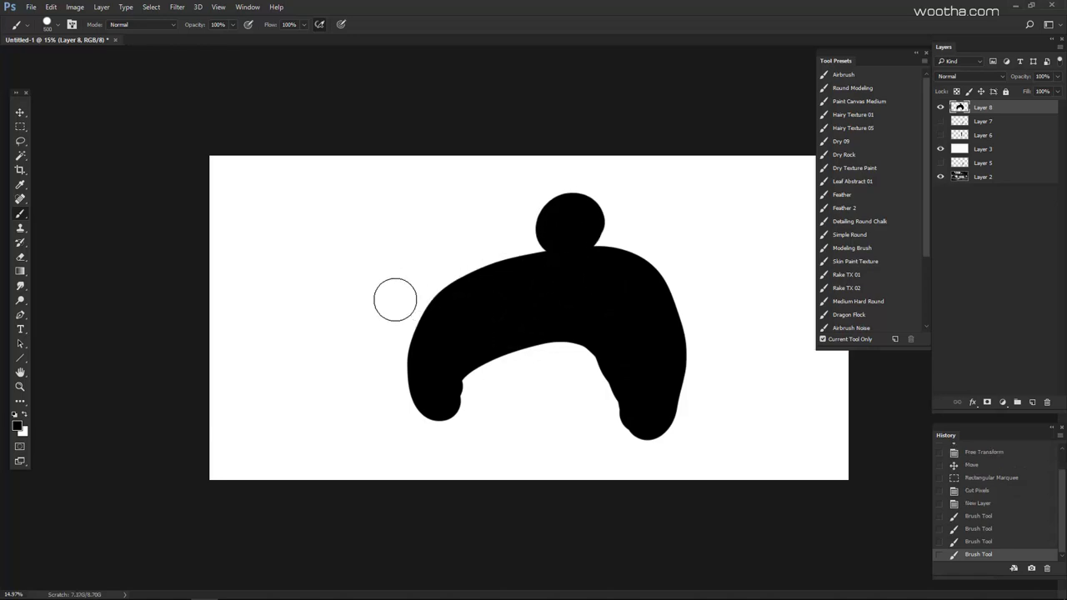
{"action": "mouse_move", "coordinate": [395, 299]}
{"action": "left_mouse_down"}
{"action": "mouse_move", "coordinate": [457, 270]}
{"action": "mouse_move", "coordinate": [701, 375]}
{"action": "mouse_move", "coordinate": [698, 383]}
{"action": "mouse_move", "coordinate": [681, 361]}
{"action": "mouse_move", "coordinate": [681, 325]}
{"action": "mouse_move", "coordinate": [743, 220]}
{"action": "mouse_move", "coordinate": [712, 219]}
{"action": "mouse_move", "coordinate": [743, 305]}
{"action": "mouse_move", "coordinate": [581, 328]}
{"action": "left_mouse_up"}
- Squash the third shape to about 7.26% of its width, and flatten its elongated head with a separate Free Transform
{"action": "key", "text": "ctrl+t"}
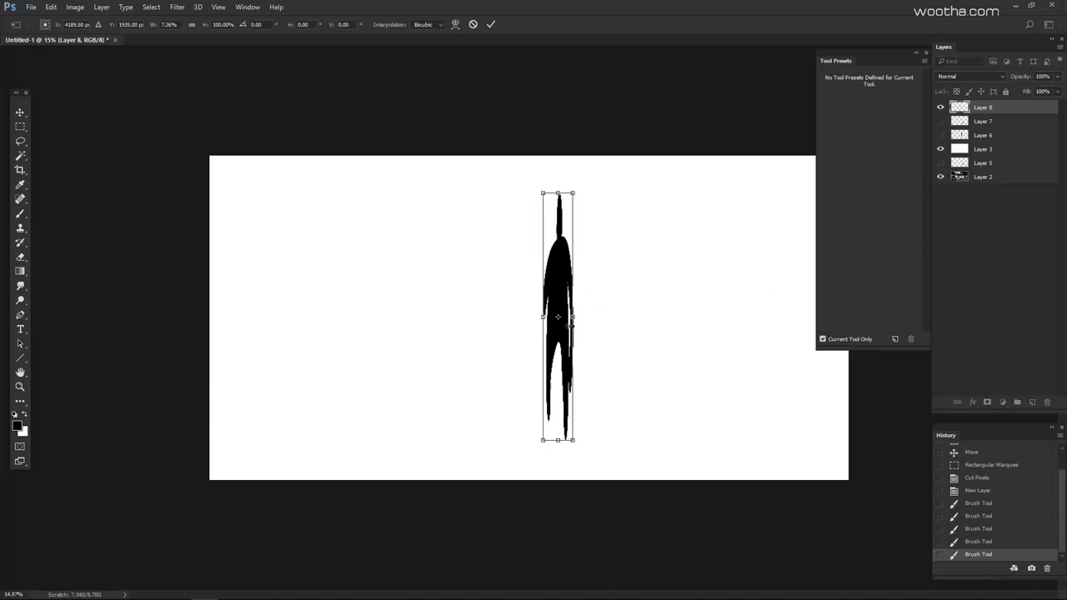
{"action": "key", "text": "Return"}
{"action": "key", "text": "m"}
{"action": "left_click_drag", "start_coordinate": [501, 157], "coordinate": [592, 266]}
{"action": "key", "text": "ctrl+t"}
{"action": "left_click_drag", "start_coordinate": [547, 157], "coordinate": [551, 215]}
{"action": "key", "text": "Return"}
{"action": "key", "text": "ctrl+d"}
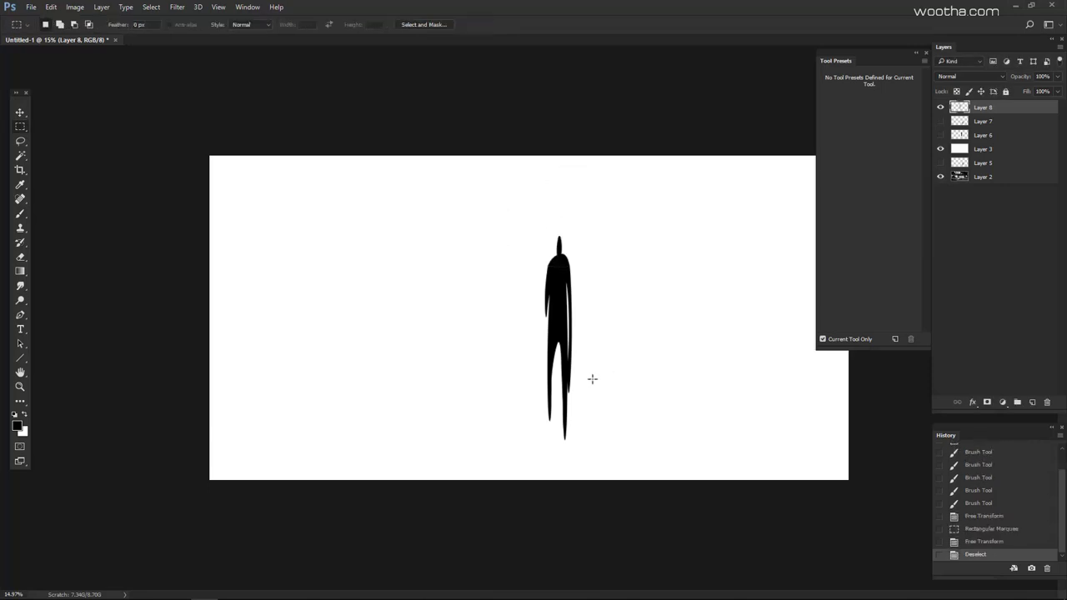
{"action": "left_click_drag", "start_coordinate": [615, 389], "coordinate": [602, 391]}
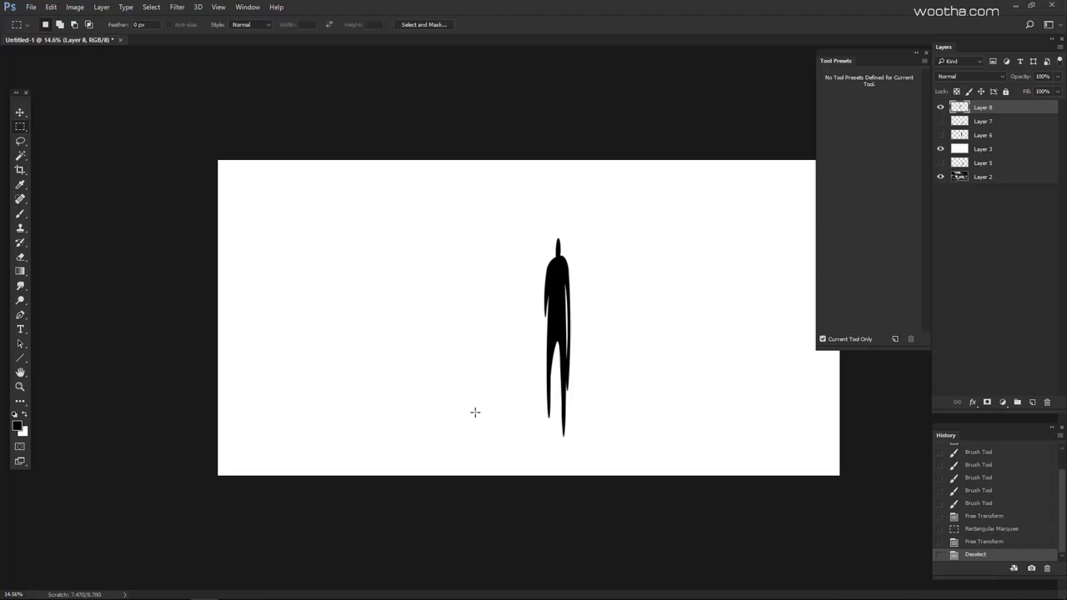
- Select the pointed tips of the third figure's feet and trim them off flat
{"action": "mouse_move", "coordinate": [502, 411]}
{"action": "left_mouse_down"}
{"action": "mouse_move", "coordinate": [591, 455]}
{"action": "mouse_move", "coordinate": [546, 427]}
{"action": "left_mouse_up"}
{"action": "key", "text": "ctrl+t"}
{"action": "key", "text": "Return"}
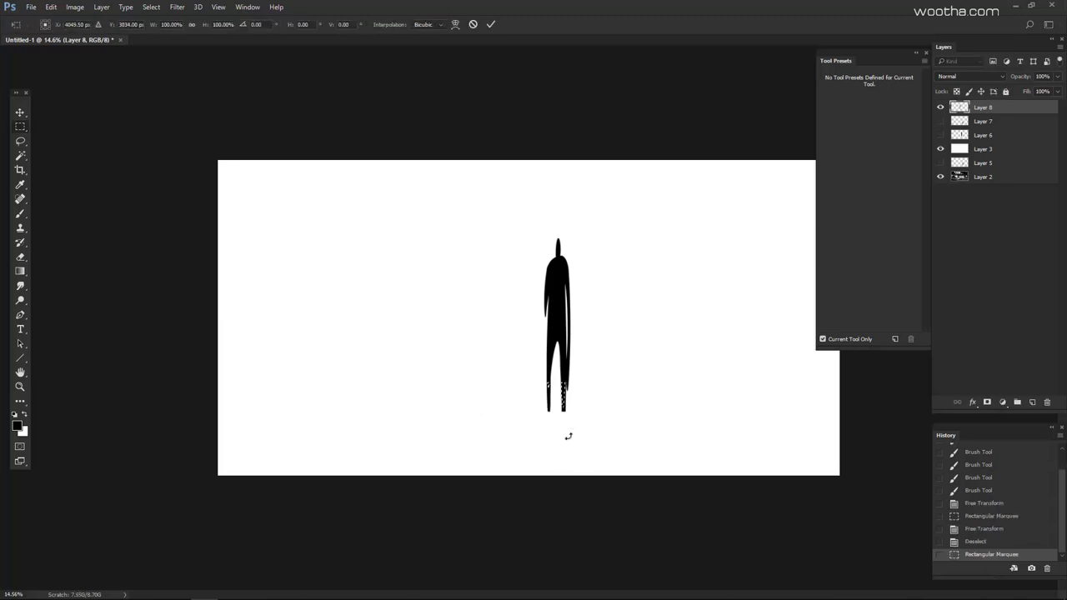
{"action": "key", "text": "ctrl+d"}
- Paint a short black bag-like block over the lower part of the figure's right-hand arm, replacing the attempts that look wrong
{"action": "left_click_drag", "start_coordinate": [631, 296], "coordinate": [594, 295]}
{"action": "left_click_drag", "start_coordinate": [585, 357], "coordinate": [629, 356]}
{"action": "key", "text": "ctrl+plus"}
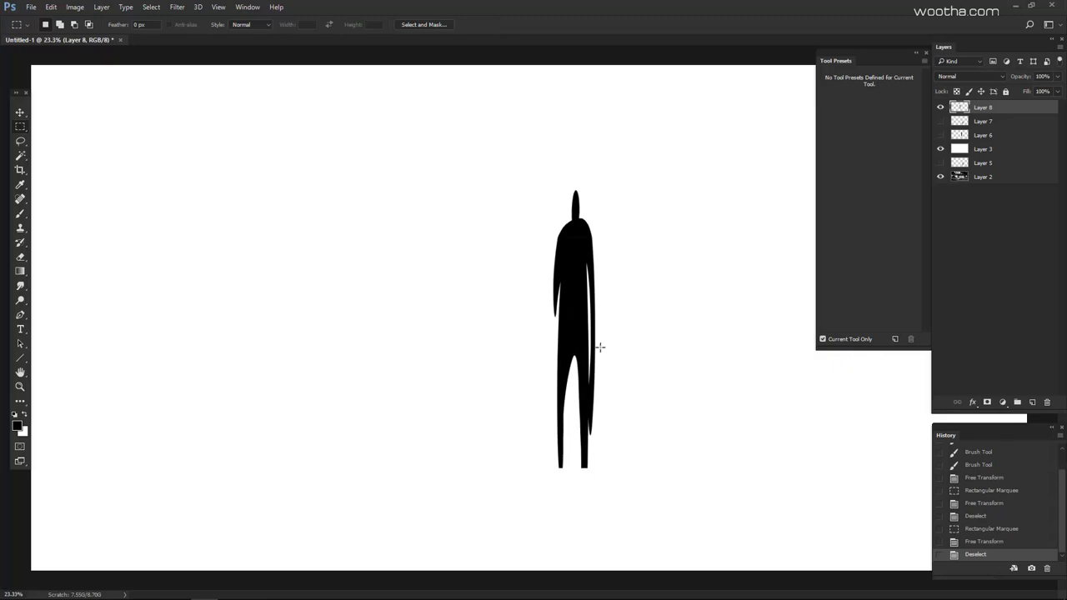
{"action": "key", "text": "b"}
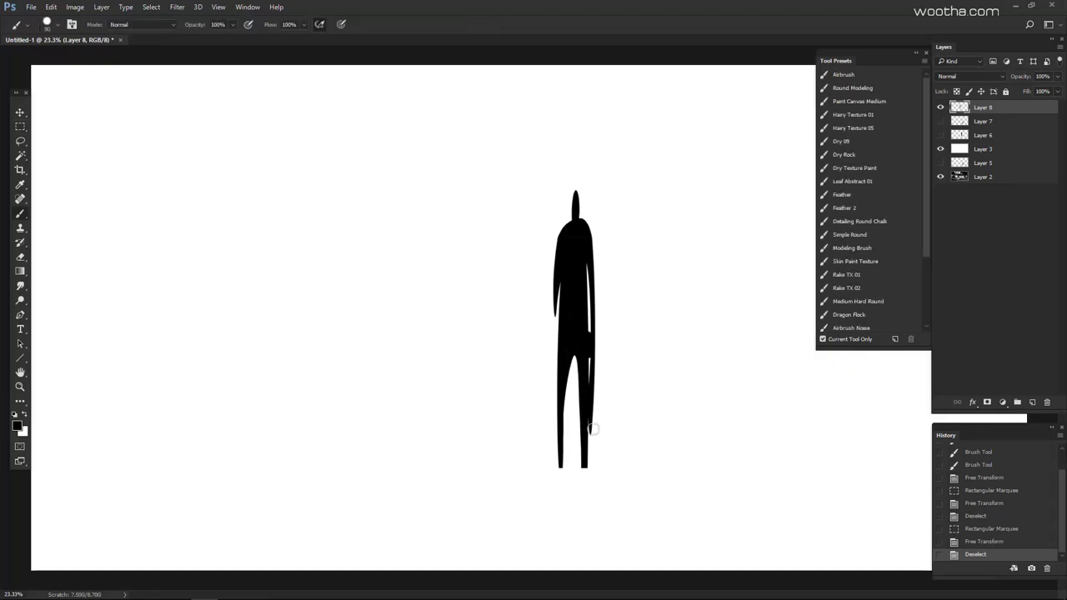
{"action": "left_click_drag", "start_coordinate": [593, 339], "coordinate": [597, 442]}
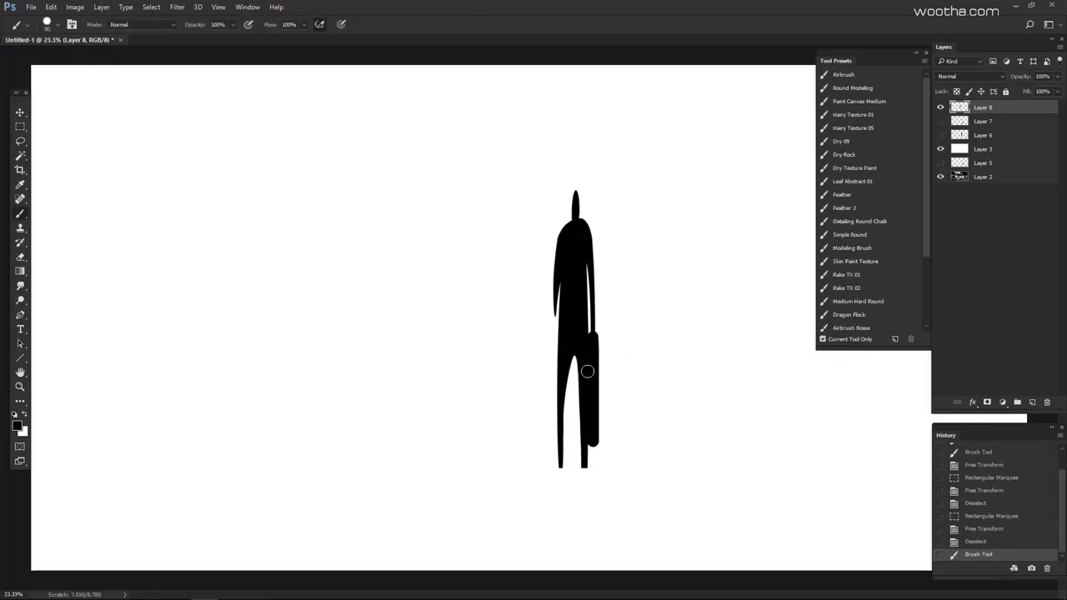
{"action": "key", "text": "ctrl+z"}
{"action": "scroll", "coordinate": [633, 424], "scroll_direction": "down", "scroll_amount": 2}
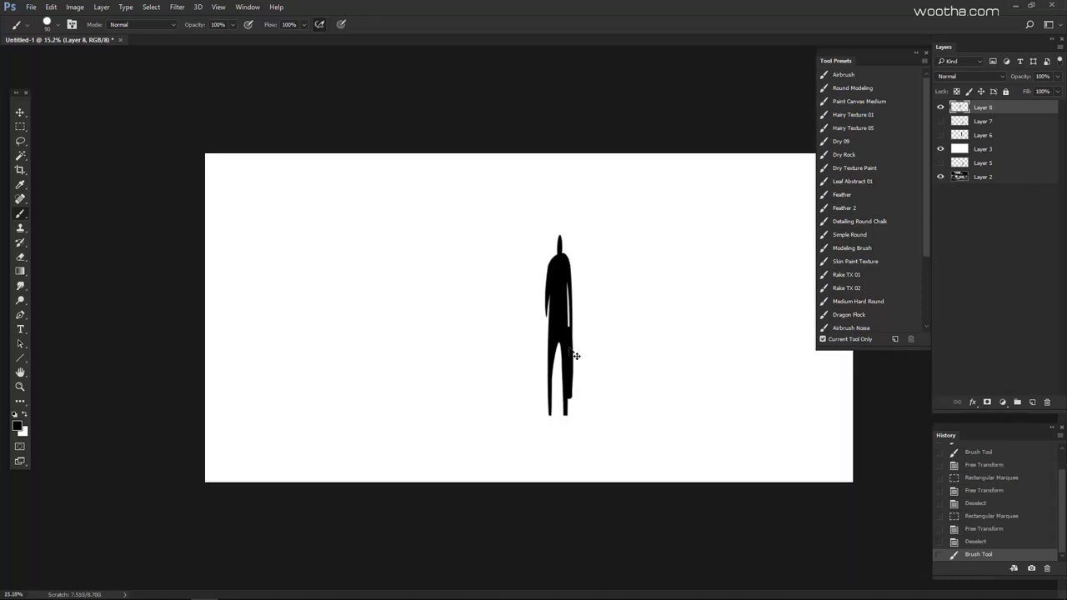
{"action": "mouse_move", "coordinate": [567, 336]}
{"action": "left_mouse_down"}
{"action": "mouse_move", "coordinate": [574, 382]}
{"action": "mouse_move", "coordinate": [589, 374]}
{"action": "left_mouse_up"}
{"action": "key", "text": "ctrl+z"}
{"action": "scroll", "coordinate": [531, 322], "scroll_direction": "up", "scroll_amount": 1}
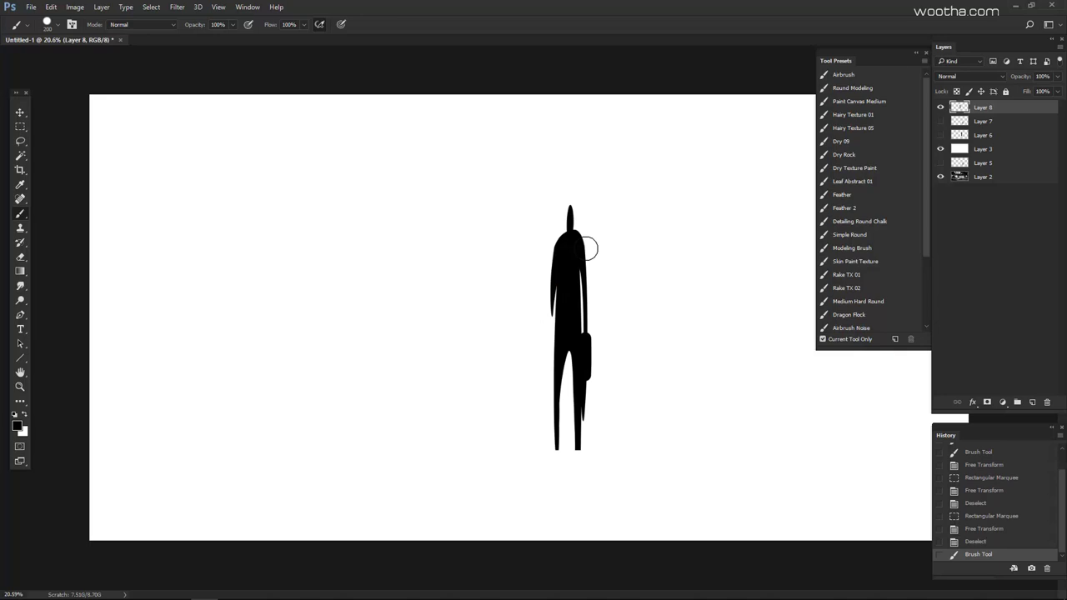
- Paint rounded black bulges onto both shoulders of the third figure with a larger brush
{"action": "mouse_move", "coordinate": [591, 247]}
{"action": "left_mouse_down"}
{"action": "mouse_move", "coordinate": [560, 250]}
{"action": "mouse_move", "coordinate": [590, 248]}
{"action": "mouse_move", "coordinate": [582, 258]}
{"action": "left_mouse_up"}
{"action": "key", "text": "ctrl+z"}
{"action": "key", "text": "ctrl+z"}
{"action": "key", "text": "ctrl+z"}
{"action": "mouse_move", "coordinate": [636, 285]}
{"action": "left_mouse_down"}
{"action": "mouse_move", "coordinate": [595, 293]}
{"action": "mouse_move", "coordinate": [586, 312]}
{"action": "mouse_move", "coordinate": [644, 307]}
{"action": "left_mouse_up"}
- Thicken the third figure's thin head with a brush stroke, undoing and repainting it with an adjusted brush size
{"action": "left_click_drag", "start_coordinate": [571, 203], "coordinate": [578, 242]}
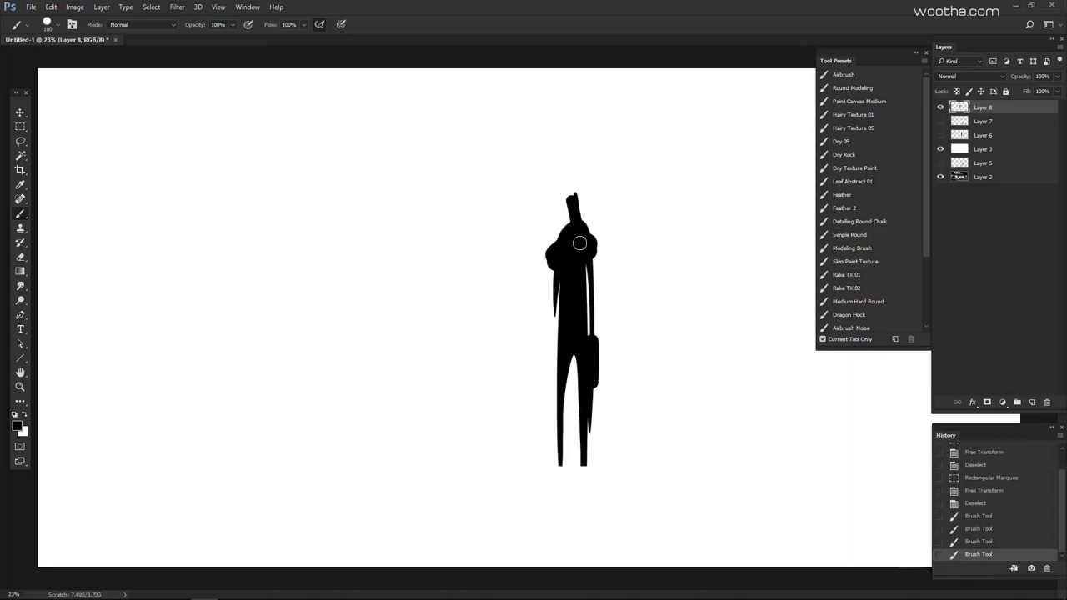
{"action": "key", "text": "ctrl+z"}
{"action": "key", "text": "bracketright"}
{"action": "left_click_drag", "start_coordinate": [576, 204], "coordinate": [578, 242]}
{"action": "key", "text": "ctrl+z"}
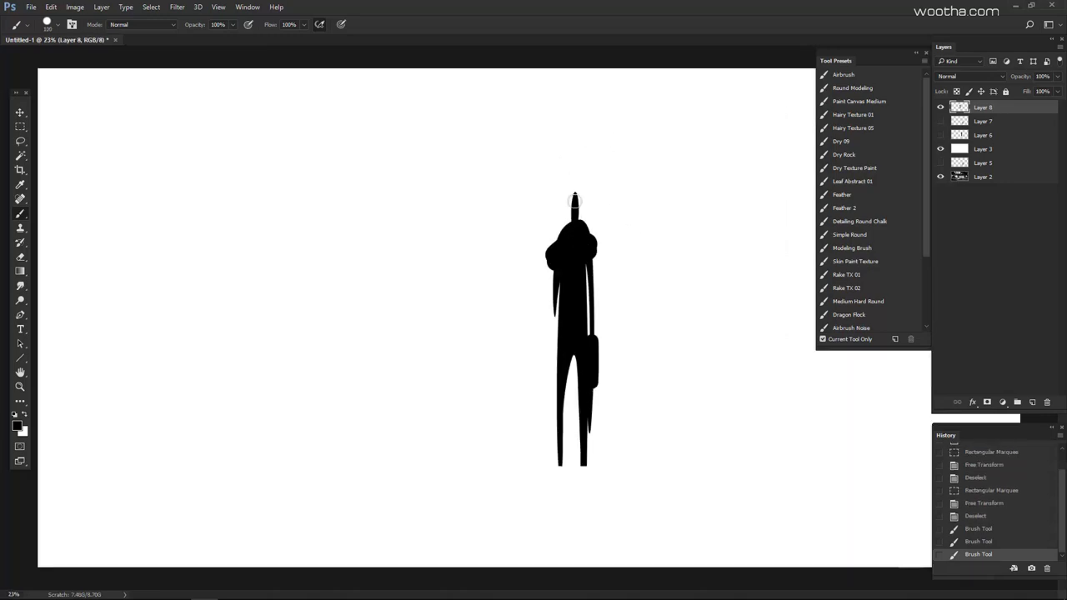
{"action": "key", "text": "ctrl+z"}
{"action": "key", "text": "bracketright"}
{"action": "left_click_drag", "start_coordinate": [575, 204], "coordinate": [577, 241]}
- Hide the white Layer 3, scale the figure to about 66.3% and place it standing on the scene's ground
{"action": "mouse_move", "coordinate": [655, 279]}
{"action": "left_mouse_down"}
{"action": "mouse_move", "coordinate": [619, 290]}
{"action": "mouse_move", "coordinate": [675, 306]}
{"action": "mouse_move", "coordinate": [655, 300]}
{"action": "mouse_move", "coordinate": [643, 342]}
{"action": "left_mouse_up"}
{"action": "left_click", "coordinate": [940, 148]}
{"action": "key", "text": "ctrl+t"}
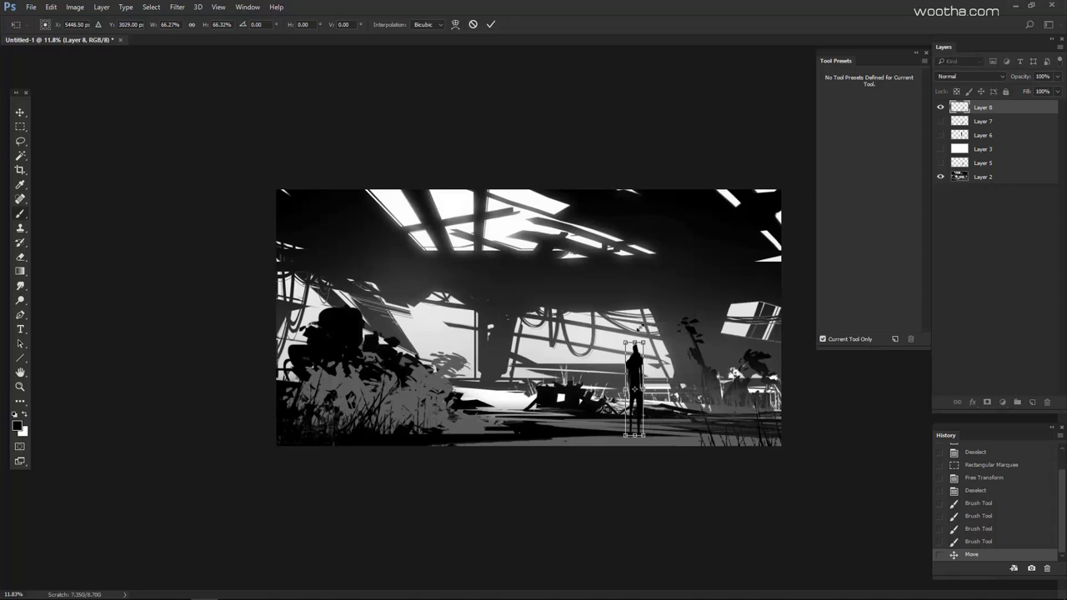
{"action": "key", "text": "Return"}
{"action": "left_click_drag", "start_coordinate": [728, 242], "coordinate": [712, 242]}
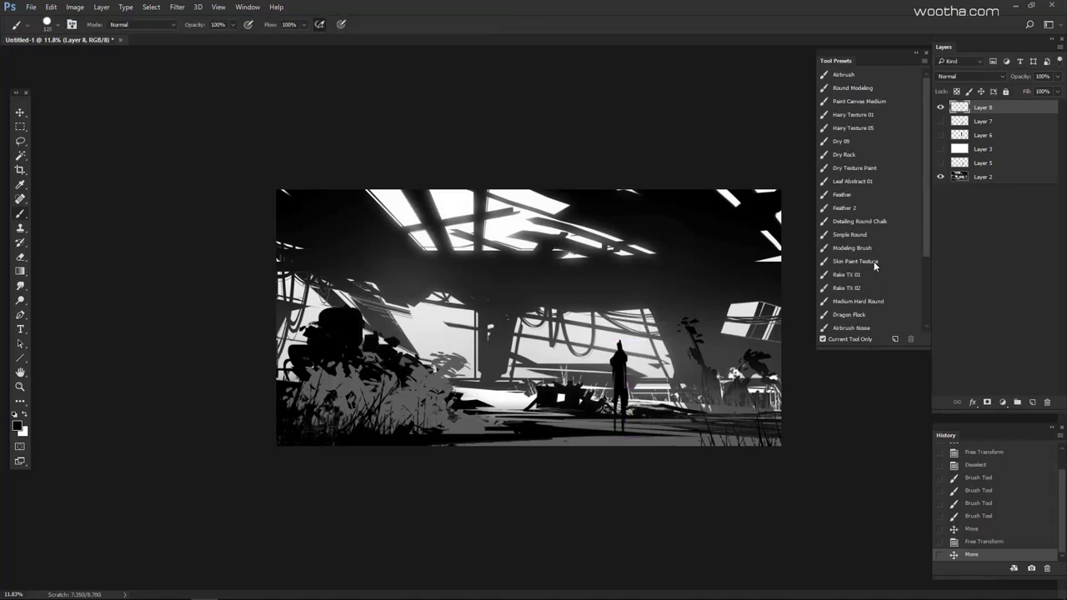
{"action": "left_click_drag", "start_coordinate": [677, 384], "coordinate": [682, 382]}
- Hide the figure's Layer 8, show the white Layer 3 again and add a new layer on top
{"action": "left_click", "coordinate": [940, 108]}
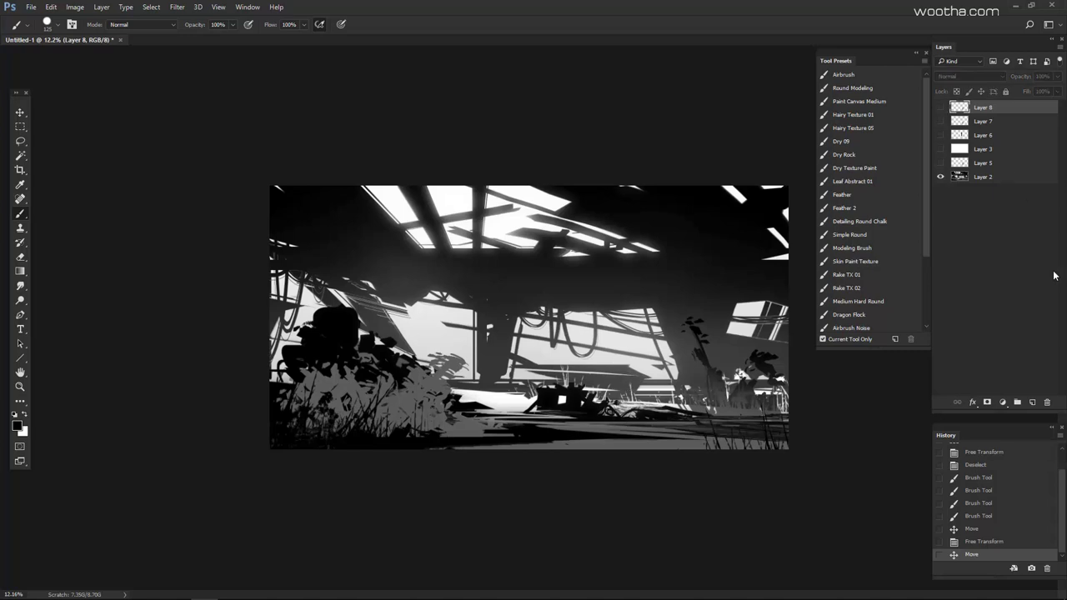
{"action": "left_click", "coordinate": [941, 149]}
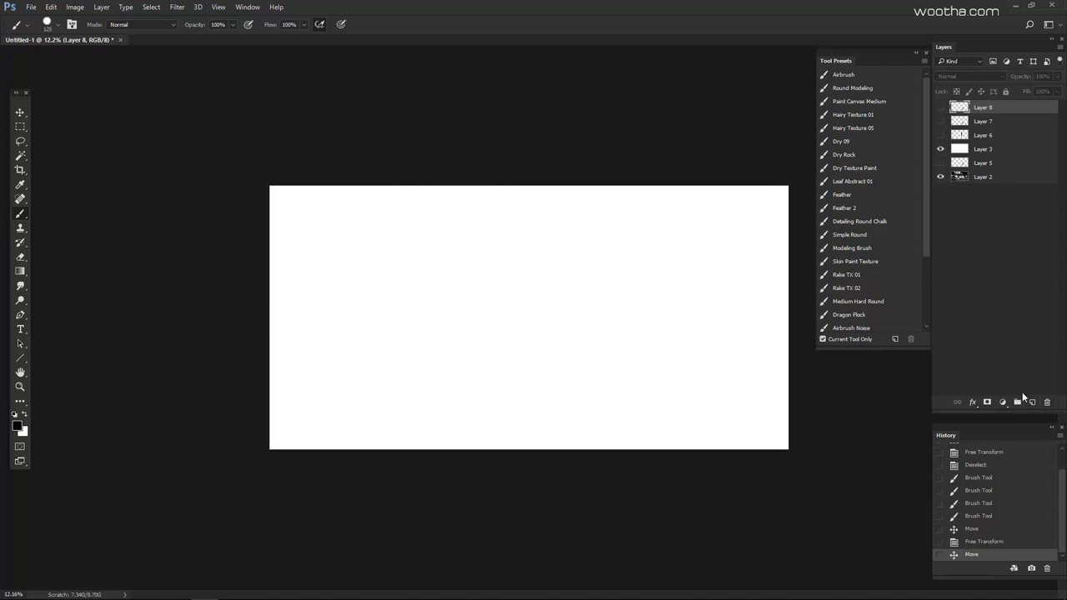
{"action": "left_click", "coordinate": [1034, 403]}
{"action": "left_click_drag", "start_coordinate": [560, 433], "coordinate": [622, 432]}
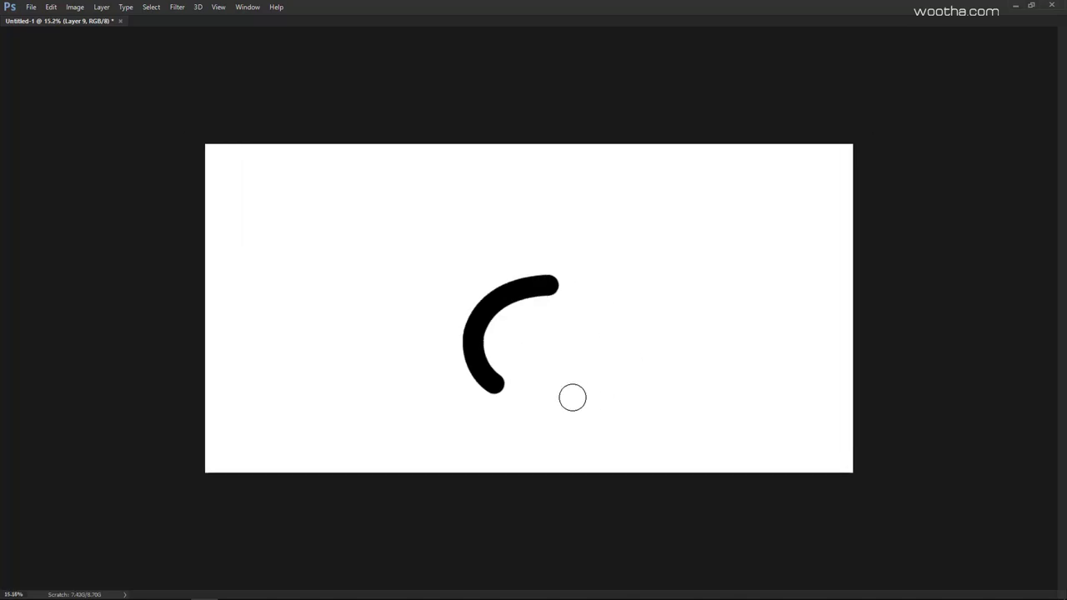
- Undo the first arc and paint a wide black human shape with legs, body, arms and head using the round brush
{"action": "key", "text": "ctrl+z"}
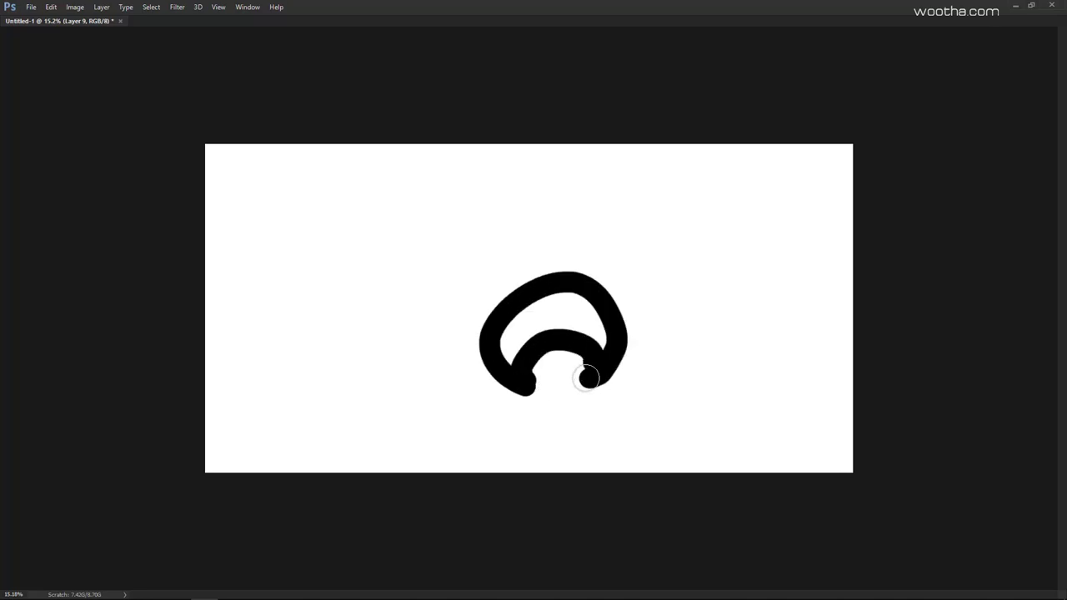
{"action": "mouse_move", "coordinate": [514, 348]}
{"action": "left_mouse_down"}
{"action": "mouse_move", "coordinate": [597, 331]}
{"action": "mouse_move", "coordinate": [603, 339]}
{"action": "mouse_move", "coordinate": [532, 316]}
{"action": "mouse_move", "coordinate": [530, 330]}
{"action": "mouse_move", "coordinate": [581, 329]}
{"action": "mouse_move", "coordinate": [548, 338]}
{"action": "mouse_move", "coordinate": [537, 288]}
{"action": "mouse_move", "coordinate": [468, 326]}
{"action": "mouse_move", "coordinate": [552, 272]}
{"action": "mouse_move", "coordinate": [623, 289]}
{"action": "mouse_move", "coordinate": [628, 328]}
{"action": "left_mouse_up"}
{"action": "mouse_move", "coordinate": [548, 261]}
{"action": "left_mouse_down"}
{"action": "mouse_move", "coordinate": [533, 256]}
{"action": "mouse_move", "coordinate": [582, 279]}
{"action": "left_mouse_up"}
- Squash the wide painted shape horizontally into a narrow standing figure with Free Transform
{"action": "key", "text": "ctrl+t"}
{"action": "mouse_move", "coordinate": [666, 308]}
{"action": "left_mouse_down"}
{"action": "mouse_move", "coordinate": [572, 318]}
{"action": "mouse_move", "coordinate": [597, 293]}
{"action": "left_mouse_up"}
{"action": "key", "text": "Return"}
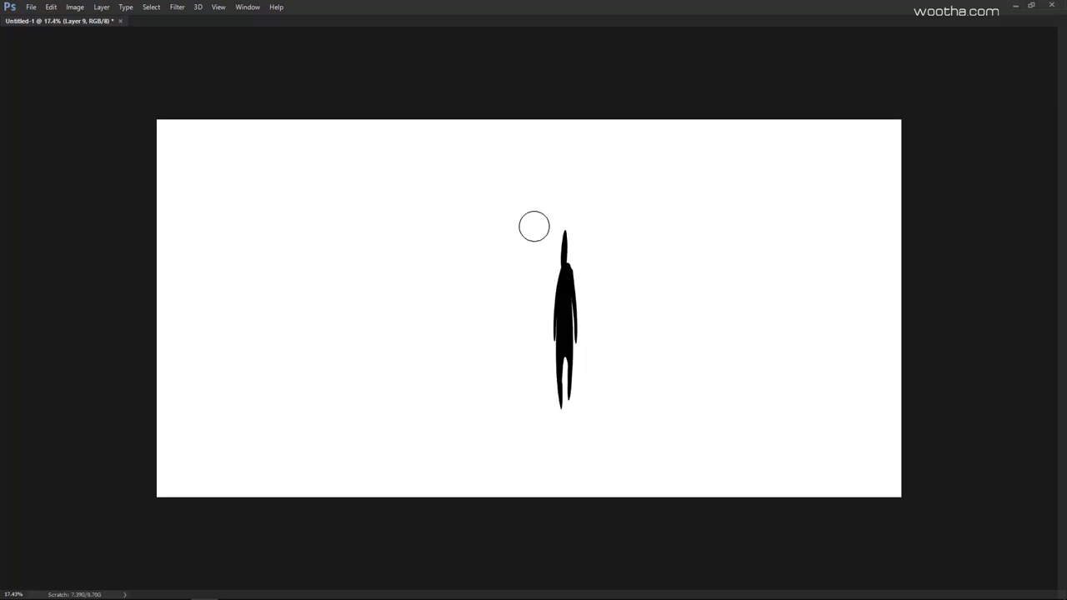
- Flatten the figure's elongated head with a separate Free Transform and move the figure to the canvas's upper-left area
{"action": "key", "text": "m"}
{"action": "left_click_drag", "start_coordinate": [531, 183], "coordinate": [598, 278]}
{"action": "key", "text": "ctrl+t"}
{"action": "key", "text": "ctrl+t"}
{"action": "left_click_drag", "start_coordinate": [564, 182], "coordinate": [580, 245]}
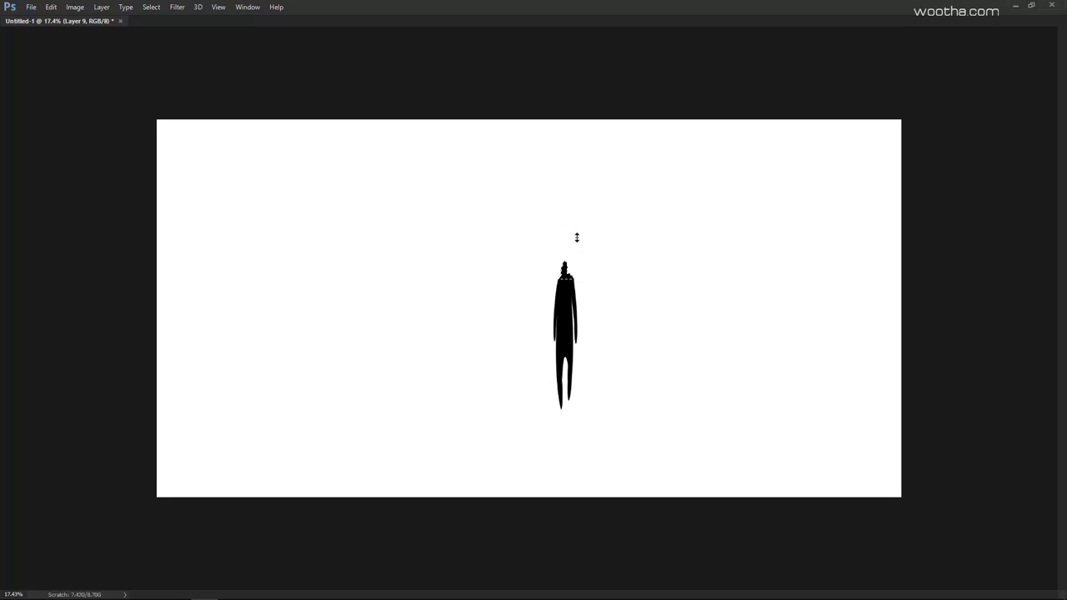
{"action": "left_click_drag", "start_coordinate": [578, 375], "coordinate": [356, 324]}
- Add a new layer above Layer 9 for another figure
{"action": "key", "text": "Tab"}
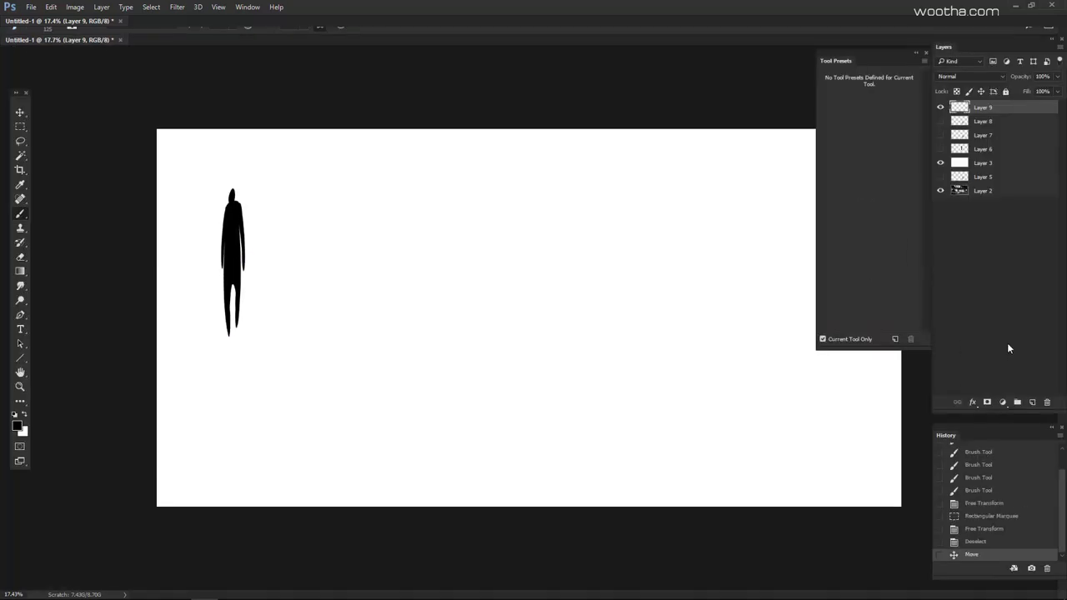
{"action": "left_click", "coordinate": [1034, 402]}
{"action": "left_click_drag", "start_coordinate": [505, 368], "coordinate": [536, 366]}
{"action": "key", "text": "Tab"}
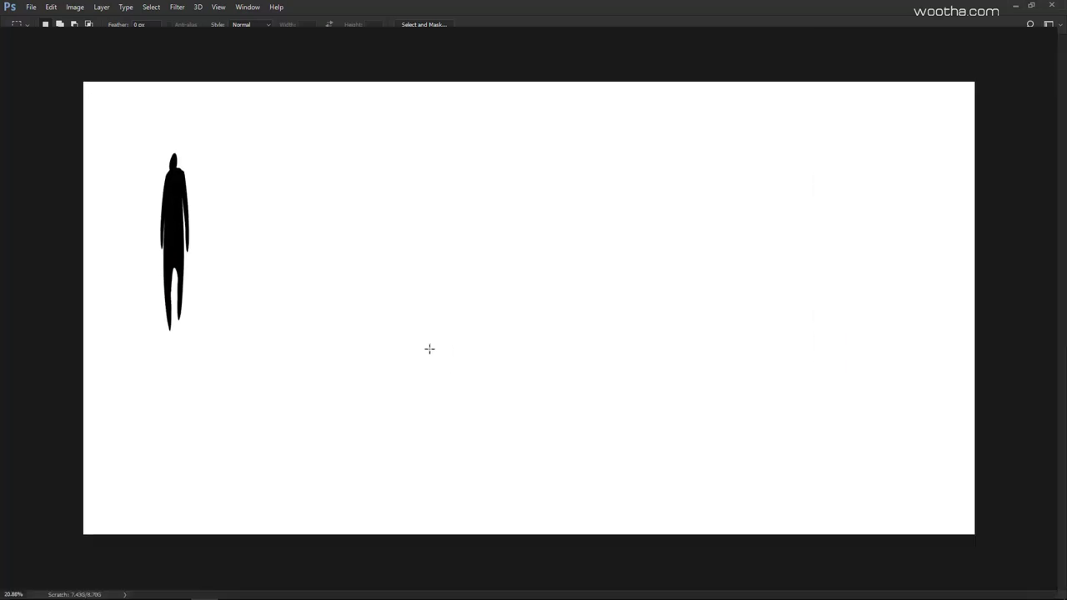
- Undo the round-brush test stroke and choose the flat rounded-rectangle brush at 200 px
{"action": "key", "text": "b"}
{"action": "left_click_drag", "start_coordinate": [438, 350], "coordinate": [456, 365]}
{"action": "key", "text": "ctrl+z"}
{"action": "right_click", "coordinate": [834, 155]}
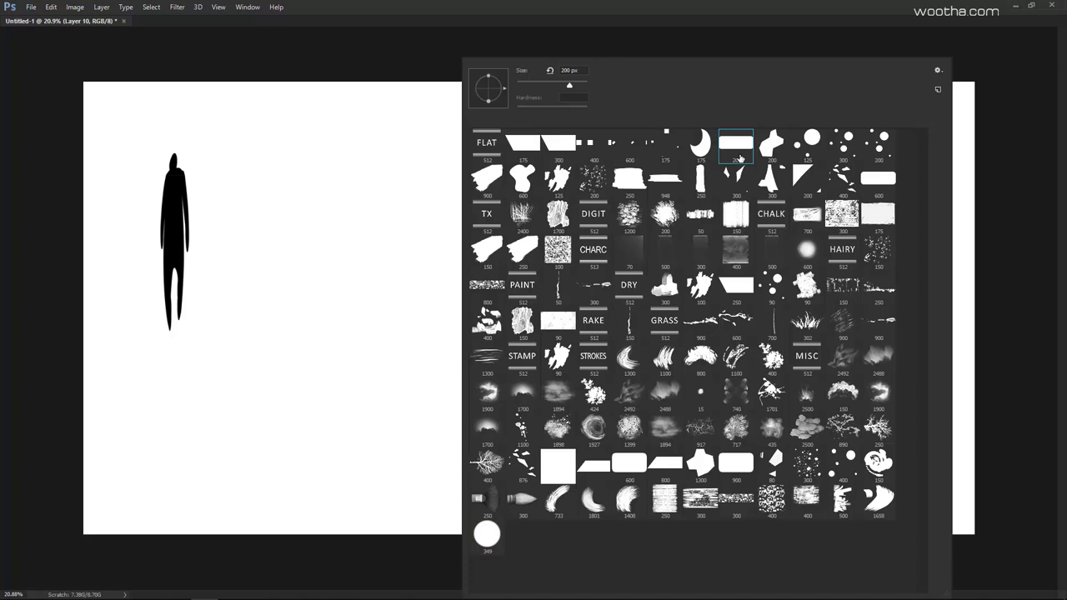
{"action": "double_click", "coordinate": [740, 158]}
- Paint a wide blocky human shape with legs, body, head and arms, and squash it into a narrow figure
{"action": "mouse_move", "coordinate": [430, 364]}
{"action": "left_mouse_down"}
{"action": "mouse_move", "coordinate": [496, 395]}
{"action": "mouse_move", "coordinate": [450, 332]}
{"action": "mouse_move", "coordinate": [684, 259]}
{"action": "mouse_move", "coordinate": [639, 393]}
{"action": "left_mouse_up"}
{"action": "left_click_drag", "start_coordinate": [518, 376], "coordinate": [650, 368]}
{"action": "key", "text": "ctrl+z"}
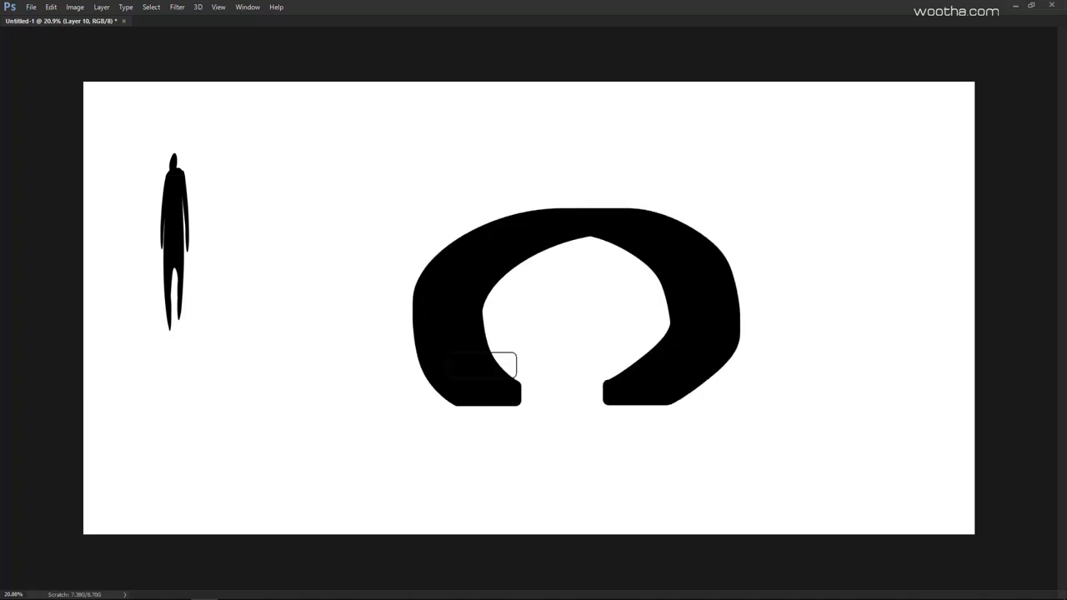
{"action": "mouse_move", "coordinate": [481, 367]}
{"action": "left_mouse_down"}
{"action": "mouse_move", "coordinate": [492, 334]}
{"action": "mouse_move", "coordinate": [648, 360]}
{"action": "left_mouse_up"}
{"action": "key", "text": "ctrl+z"}
{"action": "mouse_move", "coordinate": [496, 370]}
{"action": "left_mouse_down"}
{"action": "mouse_move", "coordinate": [651, 331]}
{"action": "mouse_move", "coordinate": [491, 305]}
{"action": "mouse_move", "coordinate": [584, 264]}
{"action": "mouse_move", "coordinate": [658, 288]}
{"action": "mouse_move", "coordinate": [523, 260]}
{"action": "mouse_move", "coordinate": [609, 183]}
{"action": "mouse_move", "coordinate": [568, 166]}
{"action": "left_mouse_up"}
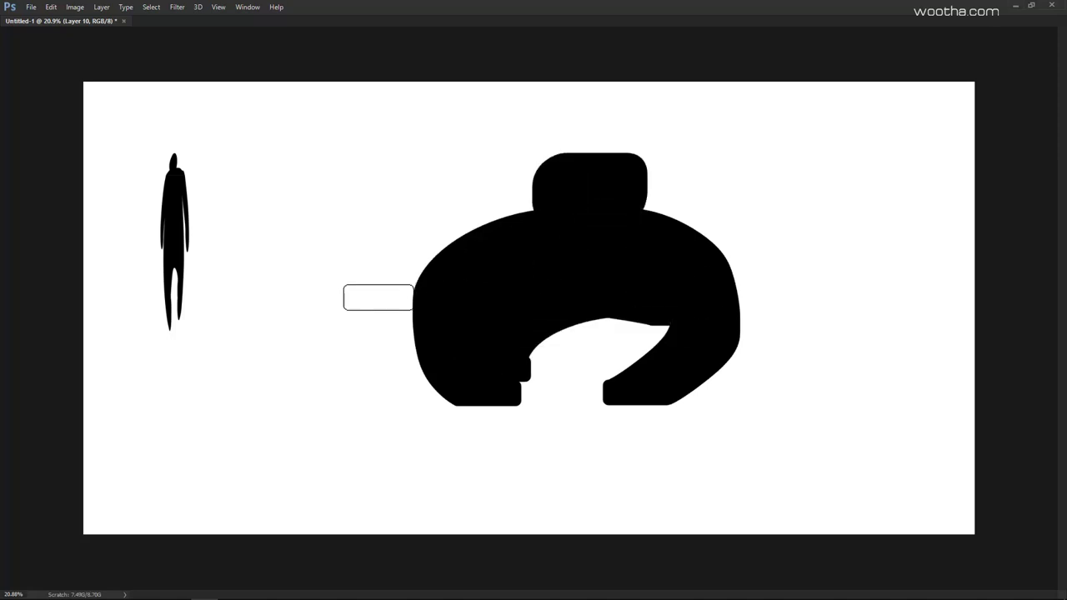
{"action": "mouse_move", "coordinate": [536, 231]}
{"action": "left_mouse_down"}
{"action": "mouse_move", "coordinate": [498, 229]}
{"action": "mouse_move", "coordinate": [679, 236]}
{"action": "mouse_move", "coordinate": [426, 260]}
{"action": "mouse_move", "coordinate": [480, 229]}
{"action": "mouse_move", "coordinate": [418, 280]}
{"action": "mouse_move", "coordinate": [448, 326]}
{"action": "left_mouse_up"}
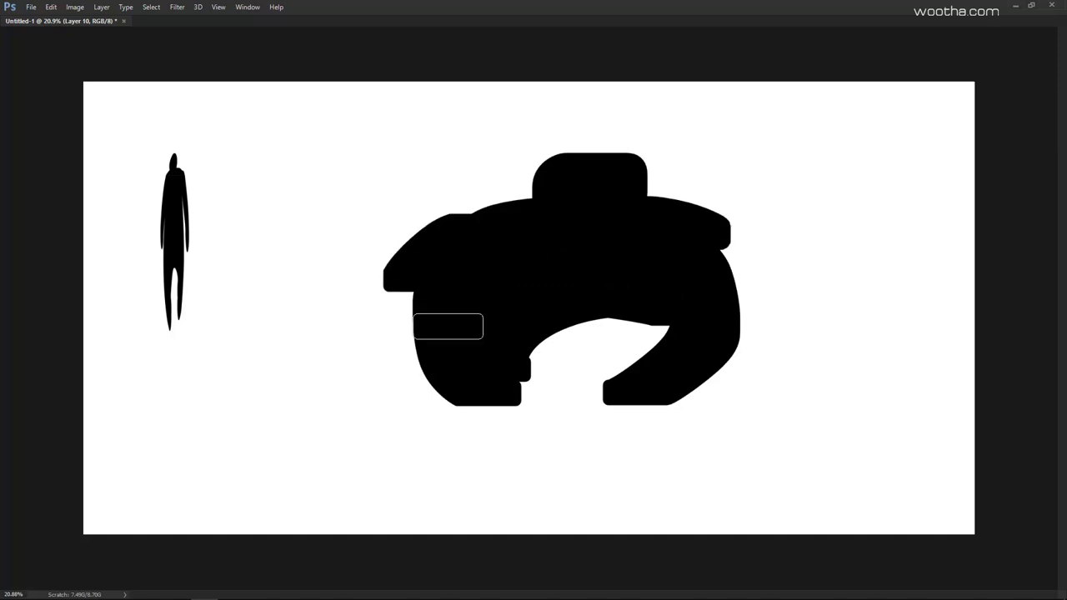
{"action": "mouse_move", "coordinate": [726, 241]}
{"action": "left_mouse_down"}
{"action": "mouse_move", "coordinate": [730, 289]}
{"action": "mouse_move", "coordinate": [724, 269]}
{"action": "mouse_move", "coordinate": [582, 285]}
{"action": "left_mouse_up"}
{"action": "key", "text": "ctrl+t"}
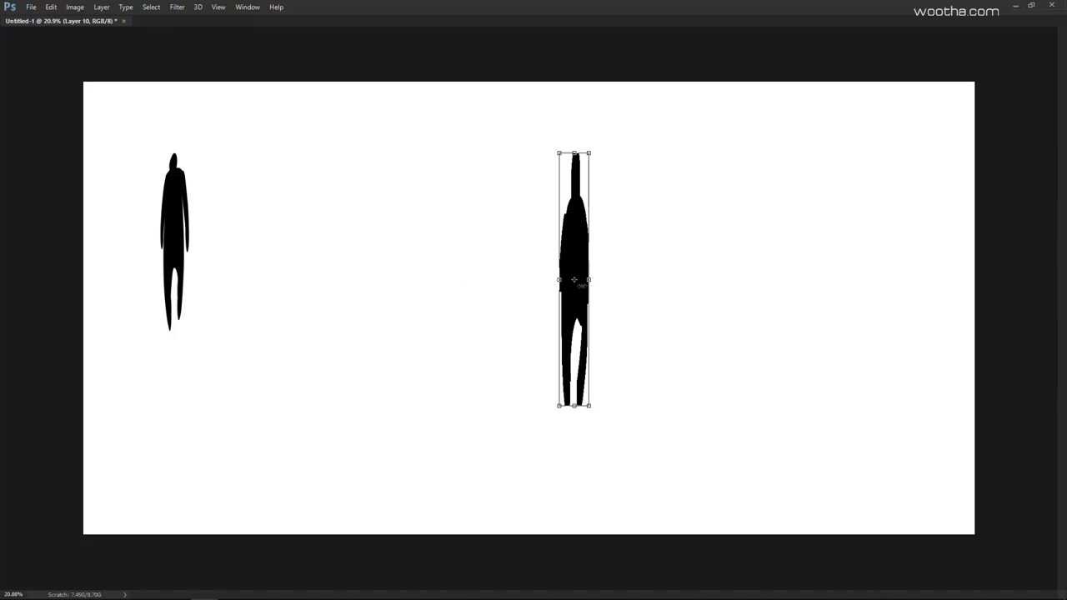
{"action": "key", "text": "Return"}
- Flatten the blocky figure's long head and adjust its left-hand leg with separate Free Transforms
{"action": "key", "text": "m"}
{"action": "left_click_drag", "start_coordinate": [527, 110], "coordinate": [635, 227]}
{"action": "left_click_drag", "start_coordinate": [531, 133], "coordinate": [638, 214]}
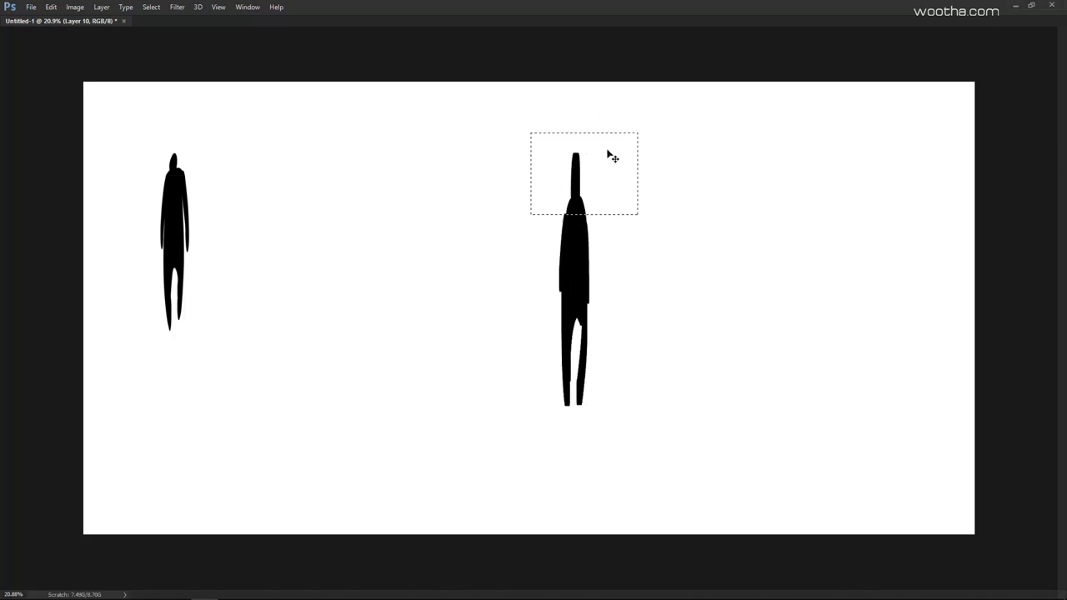
{"action": "key", "text": "ctrl+t"}
{"action": "left_click_drag", "start_coordinate": [584, 133], "coordinate": [598, 173]}
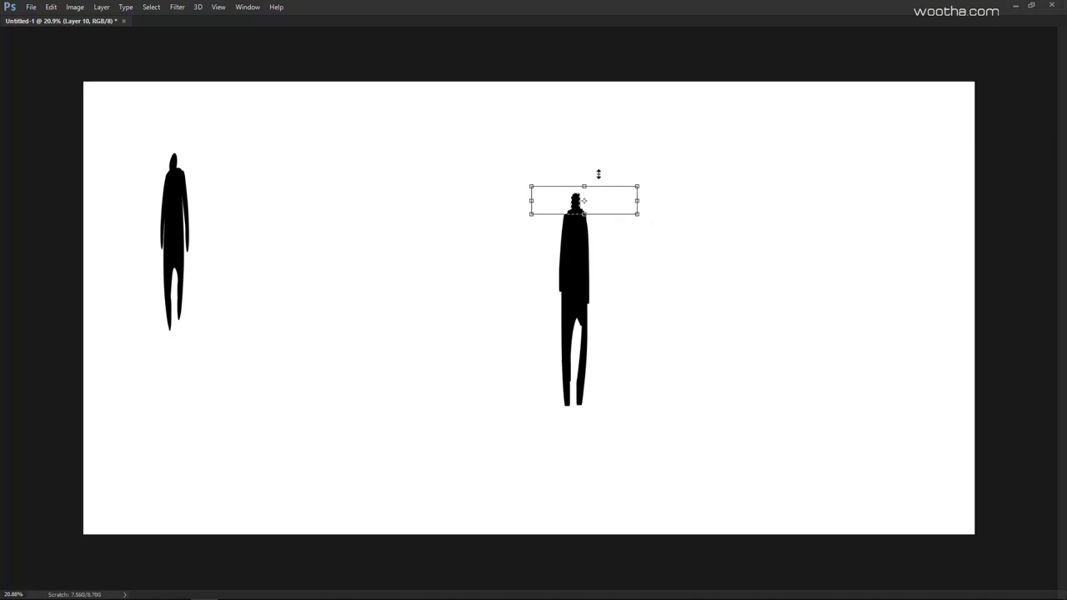
{"action": "key", "text": "Return"}
{"action": "left_click_drag", "start_coordinate": [542, 320], "coordinate": [572, 451]}
{"action": "key", "text": "Return"}
- Move the blocky figure beside the first one and scale it down to about the same height
{"action": "left_click_drag", "start_coordinate": [733, 337], "coordinate": [374, 265]}
{"action": "key", "text": "ctrl+t"}
{"action": "left_click_drag", "start_coordinate": [228, 126], "coordinate": [225, 148]}
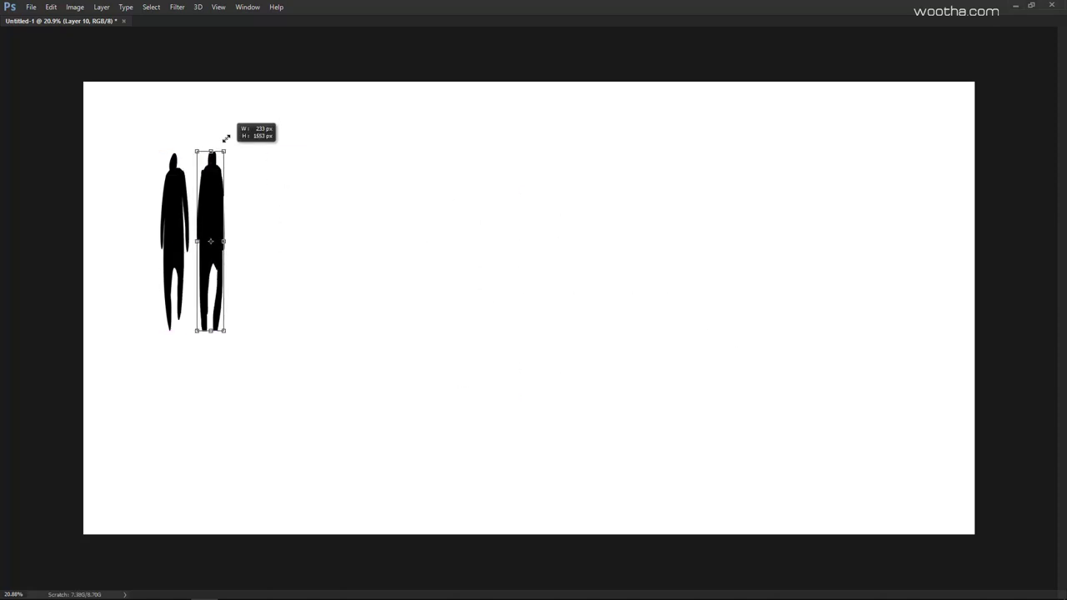
{"action": "key", "text": "Return"}
- Add a new layer above Layer 10 for a further figure
{"action": "key", "text": "Tab"}
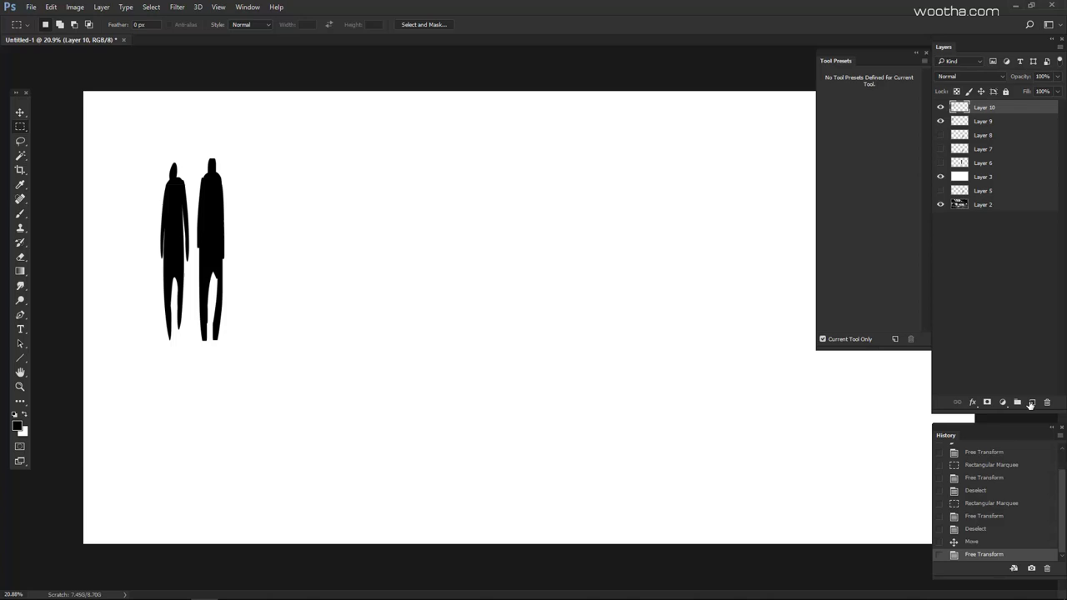
{"action": "left_click", "coordinate": [1034, 404]}
{"action": "key", "text": "Tab"}
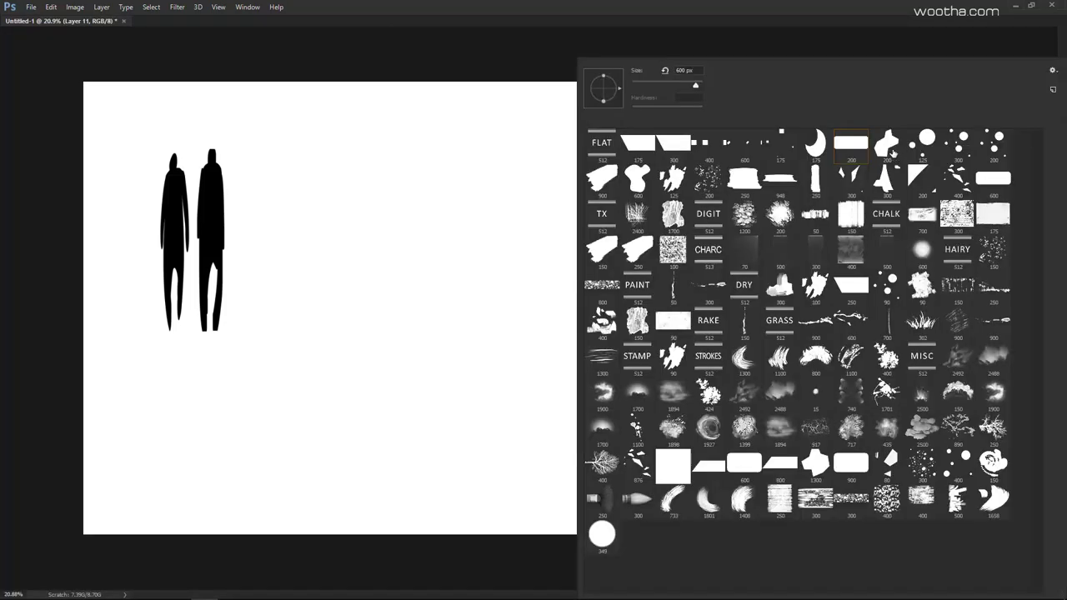
- Choose the angular irregular 200 px brush, enlarge it considerably and undo the test stroke
{"action": "double_click", "coordinate": [890, 151]}
{"action": "key", "text": "]"}
{"action": "key", "text": "]"}
{"action": "key", "text": "]"}
{"action": "key", "text": "]"}
{"action": "key", "text": "]"}
{"action": "key", "text": "]"}
{"action": "mouse_move", "coordinate": [527, 415]}
{"action": "left_mouse_down"}
{"action": "mouse_move", "coordinate": [502, 291]}
{"action": "mouse_move", "coordinate": [720, 398]}
{"action": "mouse_move", "coordinate": [659, 410]}
{"action": "mouse_move", "coordinate": [562, 385]}
{"action": "left_mouse_up"}
{"action": "key", "text": "ctrl+z"}
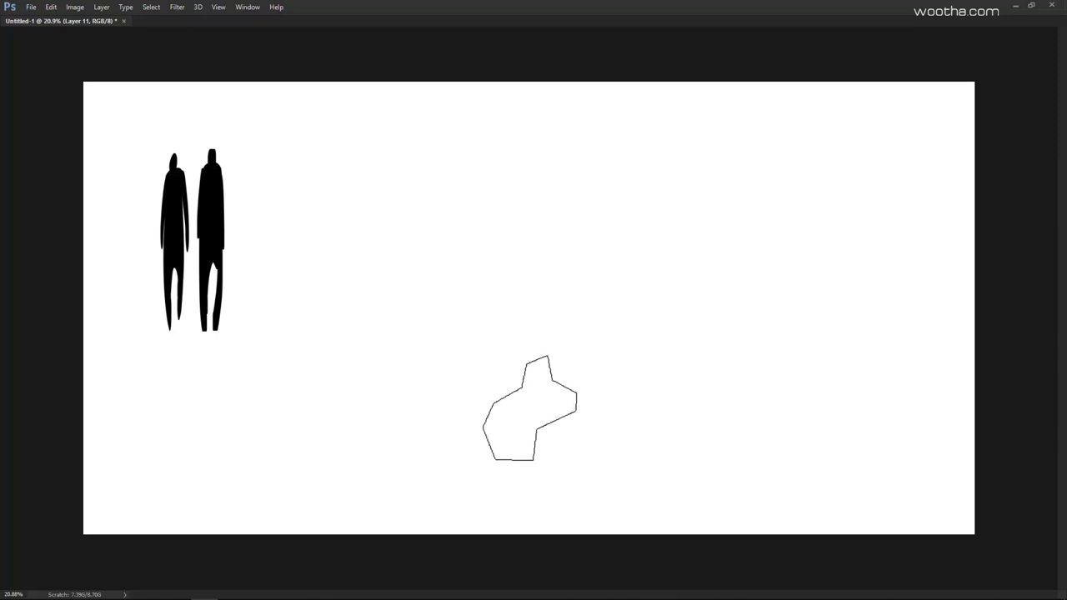
- Paint a wide jagged human shape with legs, torso, head and arms, and squash it into a narrow figure
{"action": "mouse_move", "coordinate": [528, 417]}
{"action": "left_mouse_down"}
{"action": "mouse_move", "coordinate": [542, 267]}
{"action": "mouse_move", "coordinate": [731, 334]}
{"action": "mouse_move", "coordinate": [769, 368]}
{"action": "mouse_move", "coordinate": [722, 410]}
{"action": "mouse_move", "coordinate": [643, 334]}
{"action": "mouse_move", "coordinate": [553, 362]}
{"action": "mouse_move", "coordinate": [600, 175]}
{"action": "mouse_move", "coordinate": [515, 212]}
{"action": "mouse_move", "coordinate": [405, 317]}
{"action": "mouse_move", "coordinate": [382, 315]}
{"action": "left_mouse_up"}
{"action": "mouse_move", "coordinate": [790, 288]}
{"action": "left_mouse_down"}
{"action": "mouse_move", "coordinate": [815, 312]}
{"action": "mouse_move", "coordinate": [825, 250]}
{"action": "left_mouse_up"}
{"action": "key", "text": "ctrl+t"}
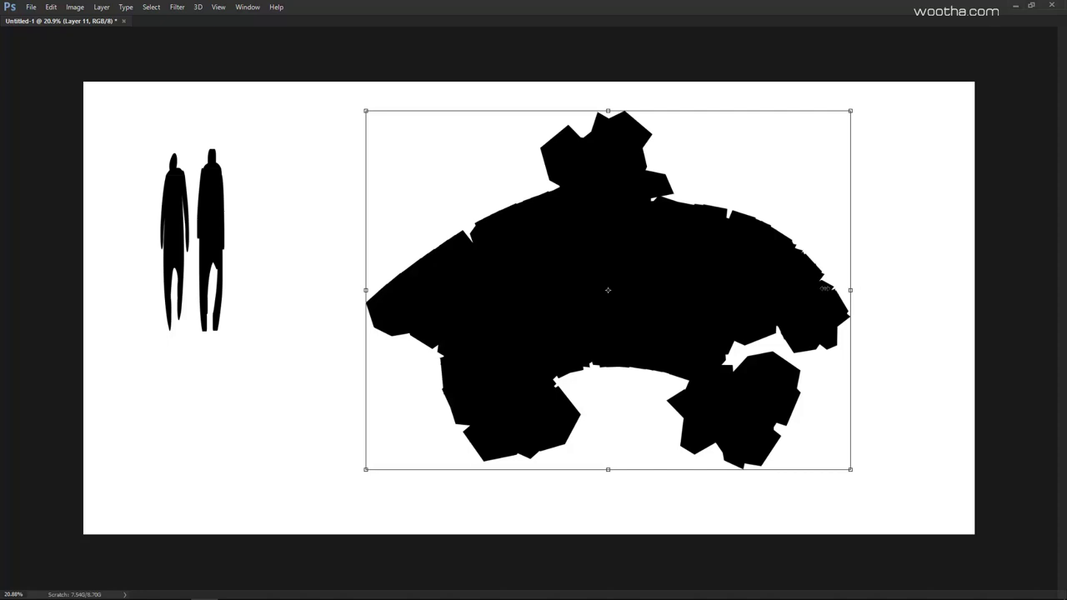
{"action": "left_click_drag", "start_coordinate": [824, 289], "coordinate": [617, 308]}
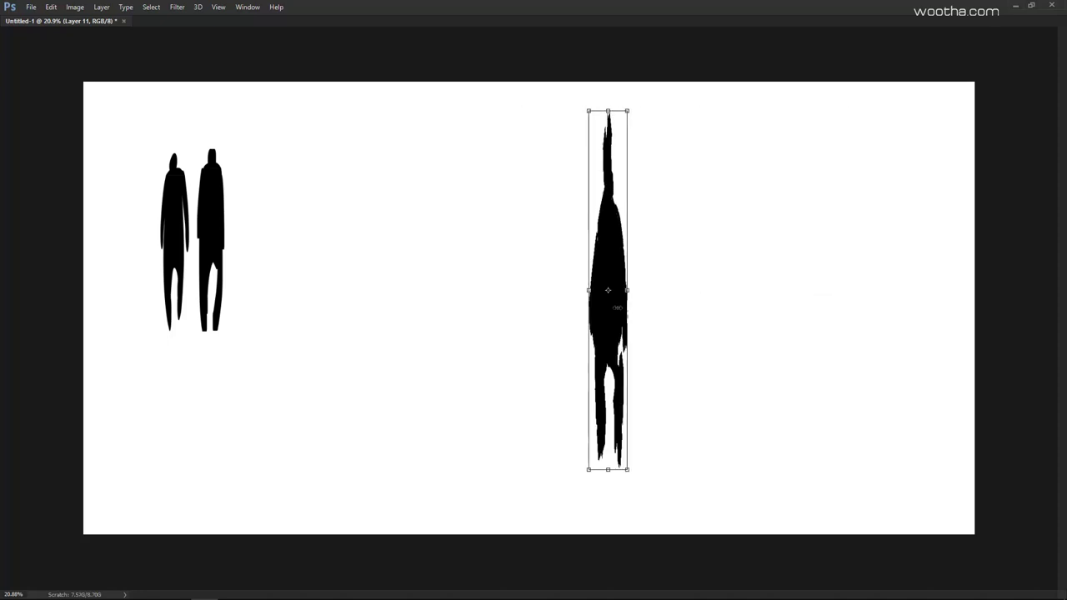
{"action": "key", "text": "Return"}
- Select the jagged figure's head and shoulders and flatten them with Free Transform
{"action": "key", "text": "m"}
{"action": "left_click_drag", "start_coordinate": [561, 81], "coordinate": [653, 239]}
{"action": "key", "text": "ctrl+t"}
{"action": "key", "text": "ctrl+shift+d"}
{"action": "key", "text": "ctrl+t"}
{"action": "left_click_drag", "start_coordinate": [612, 84], "coordinate": [626, 192]}
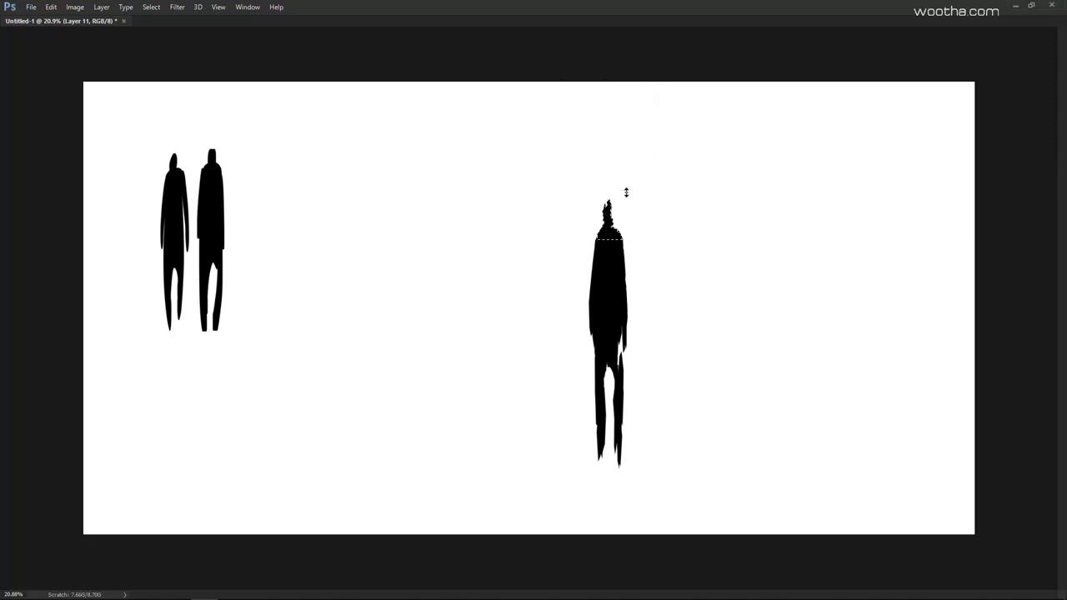
- Select the lower legs of the jagged figure, adjust them with Free Transform and deselect
{"action": "mouse_move", "coordinate": [573, 416]}
{"action": "left_mouse_down"}
{"action": "mouse_move", "coordinate": [656, 492]}
{"action": "mouse_move", "coordinate": [651, 478]}
{"action": "mouse_move", "coordinate": [662, 509]}
{"action": "mouse_move", "coordinate": [664, 498]}
{"action": "mouse_move", "coordinate": [644, 501]}
{"action": "left_mouse_up"}
{"action": "key", "text": "ctrl+t"}
{"action": "key", "text": "Return"}
{"action": "key", "text": "ctrl+d"}
- Move the jagged figure beside the other two, scale it down to a similar height and nudge it closer
{"action": "left_click_drag", "start_coordinate": [751, 384], "coordinate": [406, 262]}
{"action": "key", "text": "ctrl+t"}
{"action": "left_click_drag", "start_coordinate": [289, 65], "coordinate": [261, 138]}
{"action": "key", "text": "Return"}
{"action": "left_click_drag", "start_coordinate": [387, 304], "coordinate": [367, 303]}
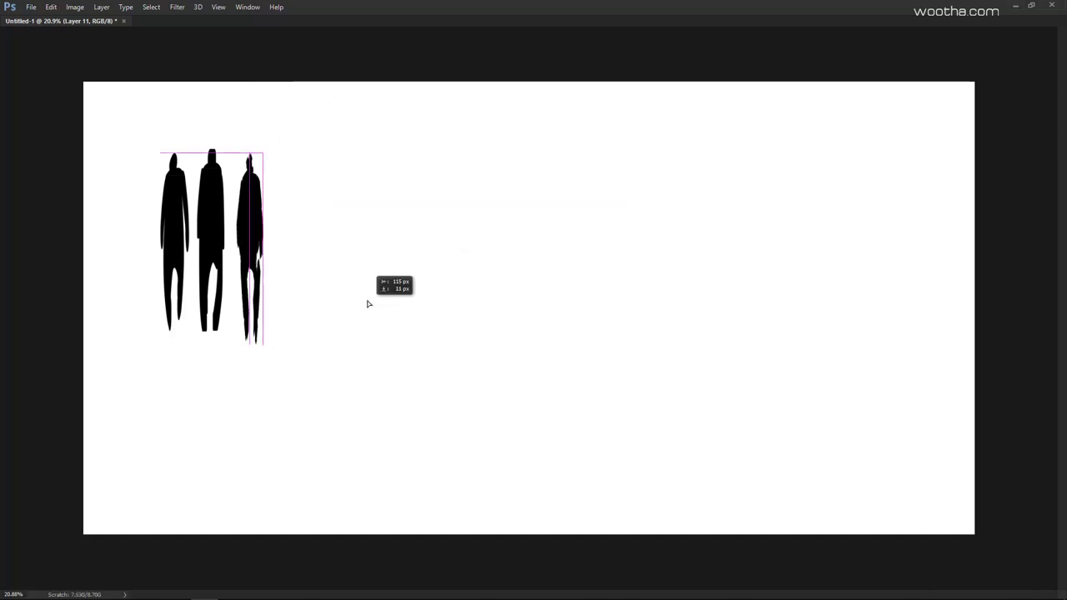
- Add a new layer above the three figures and choose the 300 px brush tip made of two separate shards
{"action": "key", "text": "Tab"}
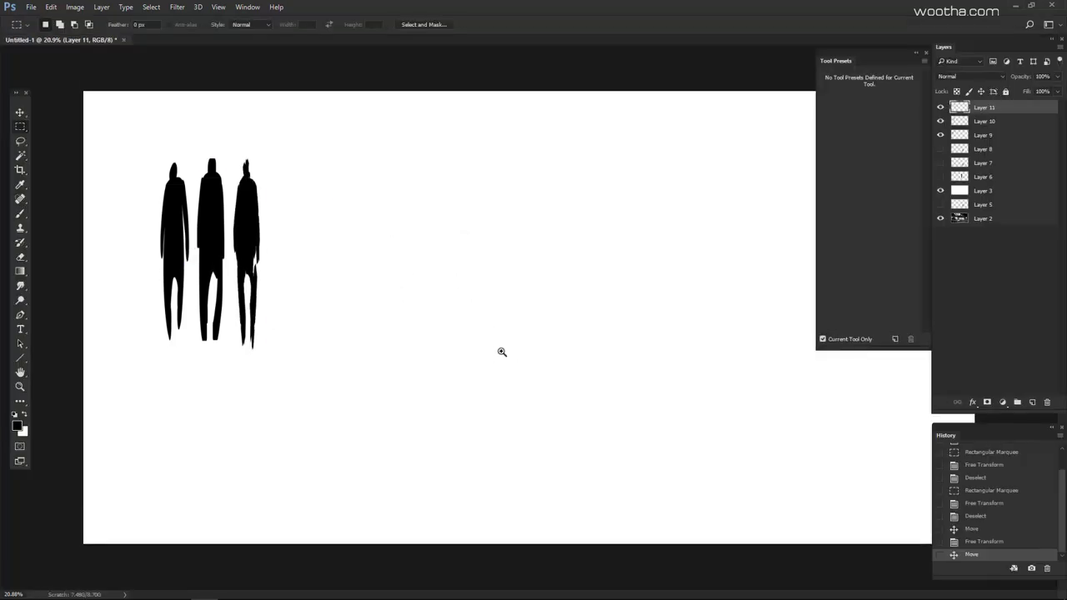
{"action": "mouse_move", "coordinate": [502, 352]}
{"action": "left_mouse_down"}
{"action": "mouse_move", "coordinate": [477, 365]}
{"action": "mouse_move", "coordinate": [500, 350]}
{"action": "left_mouse_up"}
{"action": "key", "text": "b"}
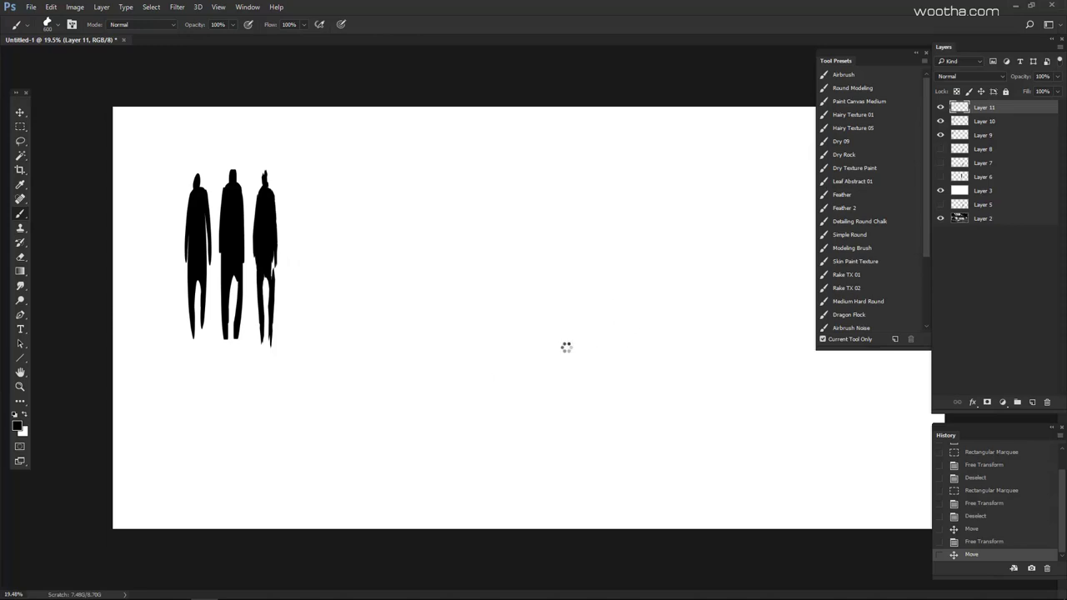
{"action": "left_click", "coordinate": [516, 588], "text": "shift"}
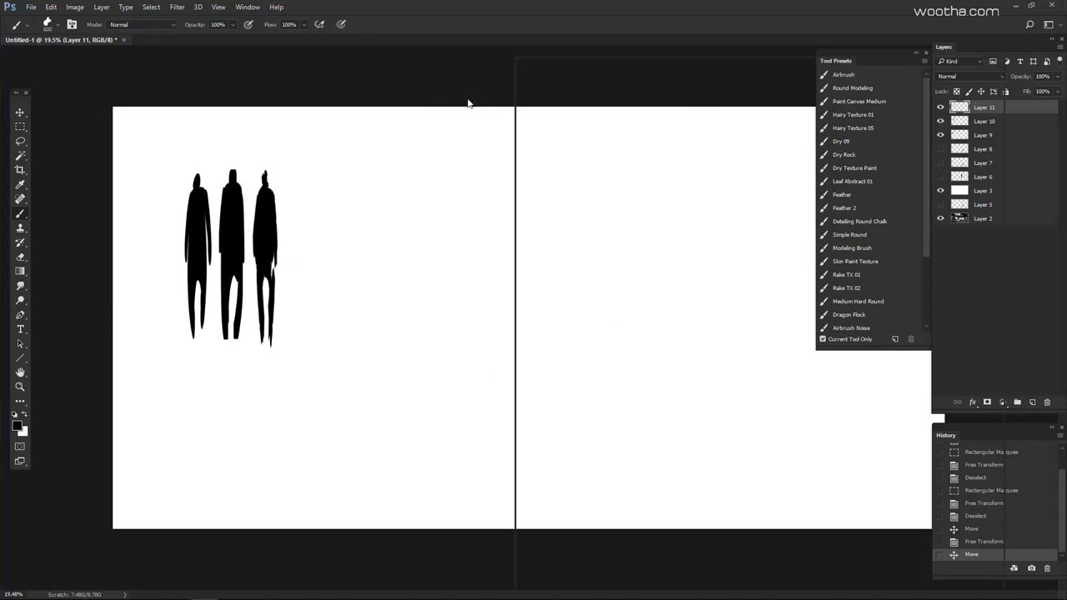
{"action": "left_click", "coordinate": [1034, 403]}
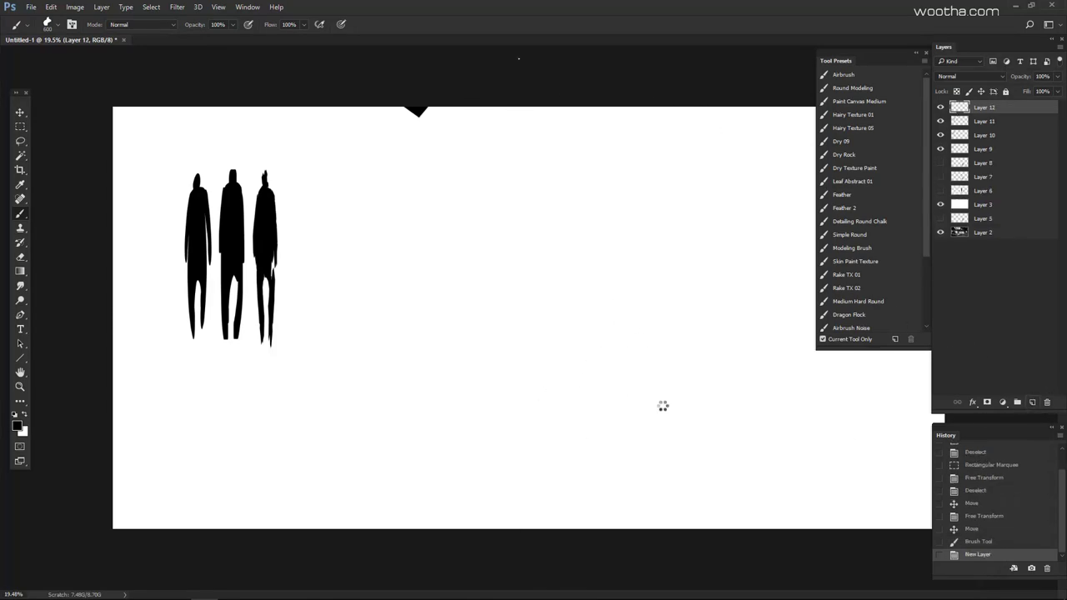
{"action": "right_click", "coordinate": [672, 340]}
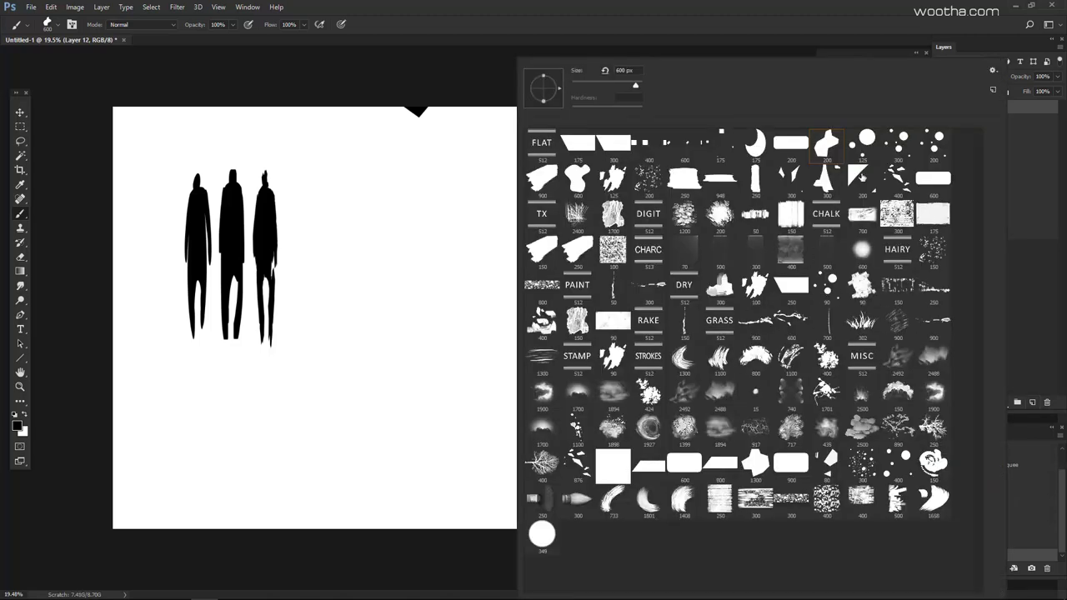
{"action": "double_click", "coordinate": [791, 181]}
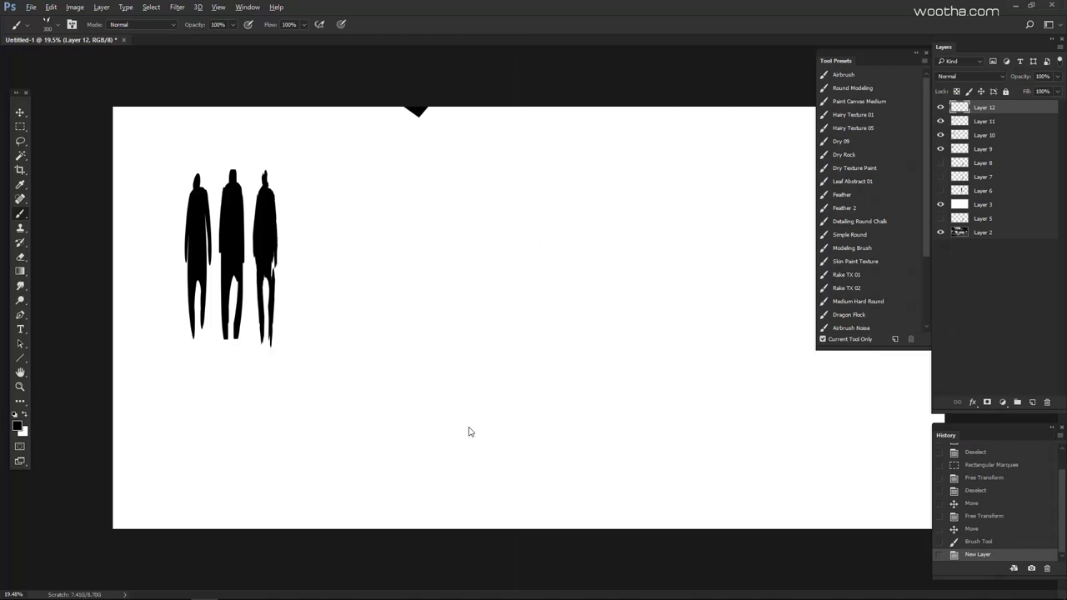
- Paint the arched outline of a wide torso with two legs, lasso its interior, fill it with black and deselect
{"action": "mouse_move", "coordinate": [472, 429]}
{"action": "left_mouse_down"}
{"action": "mouse_move", "coordinate": [678, 412]}
{"action": "mouse_move", "coordinate": [615, 370]}
{"action": "mouse_move", "coordinate": [609, 400]}
{"action": "mouse_move", "coordinate": [600, 389]}
{"action": "left_mouse_up"}
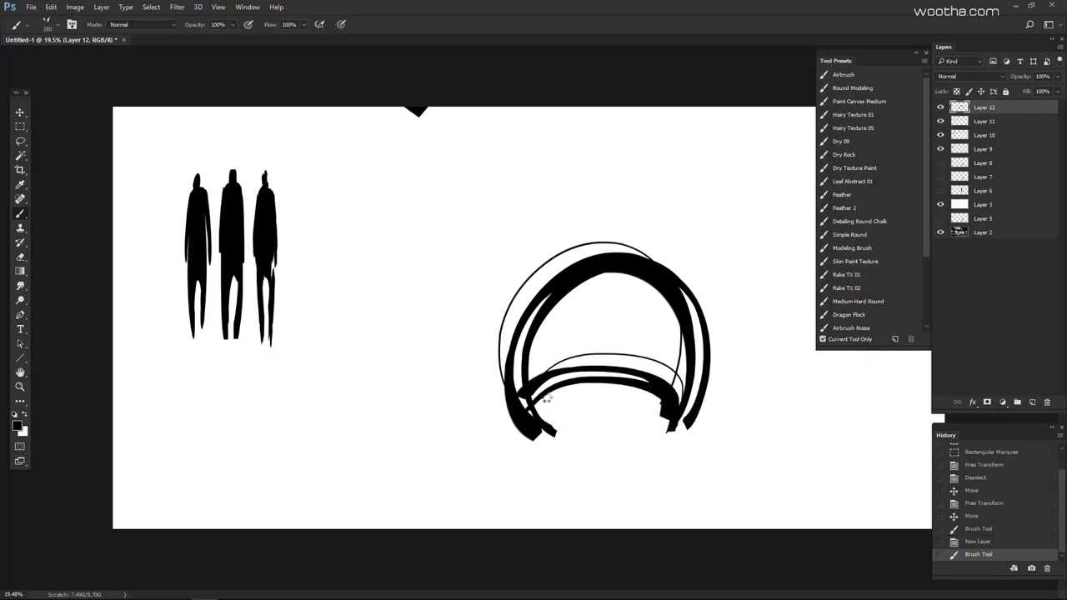
{"action": "key", "text": "l"}
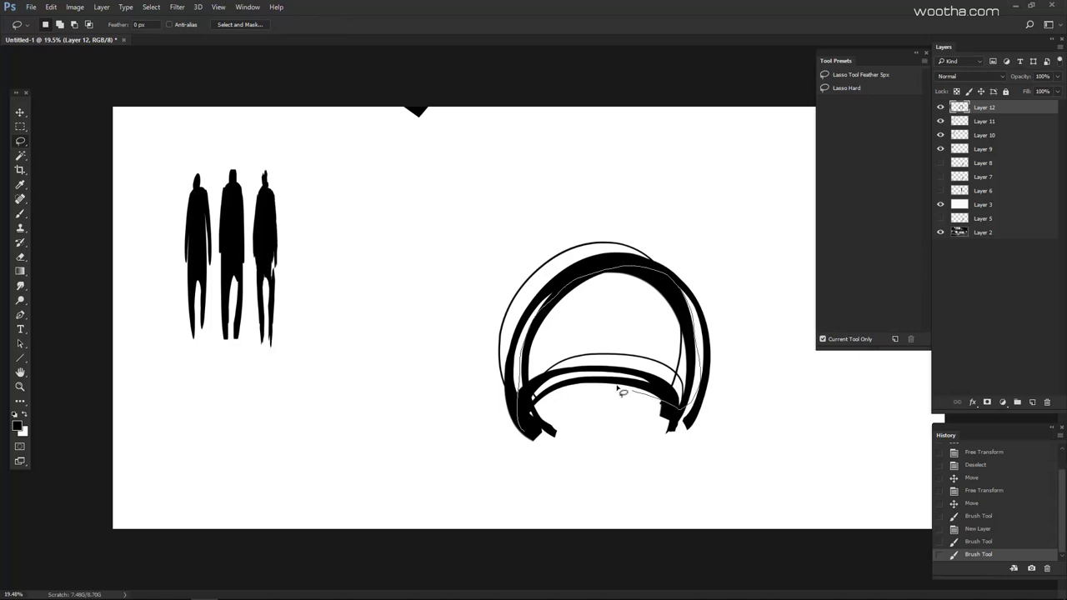
{"action": "left_click_drag", "start_coordinate": [613, 409], "coordinate": [598, 388]}
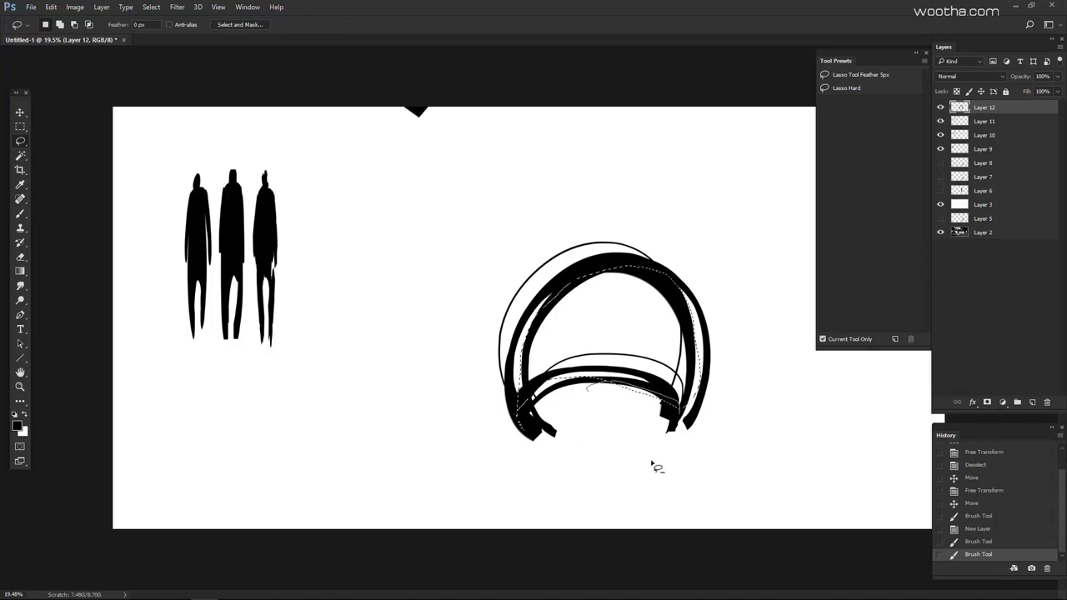
{"action": "key", "text": "alt+BackSpace"}
{"action": "key", "text": "alt+BackSpace"}
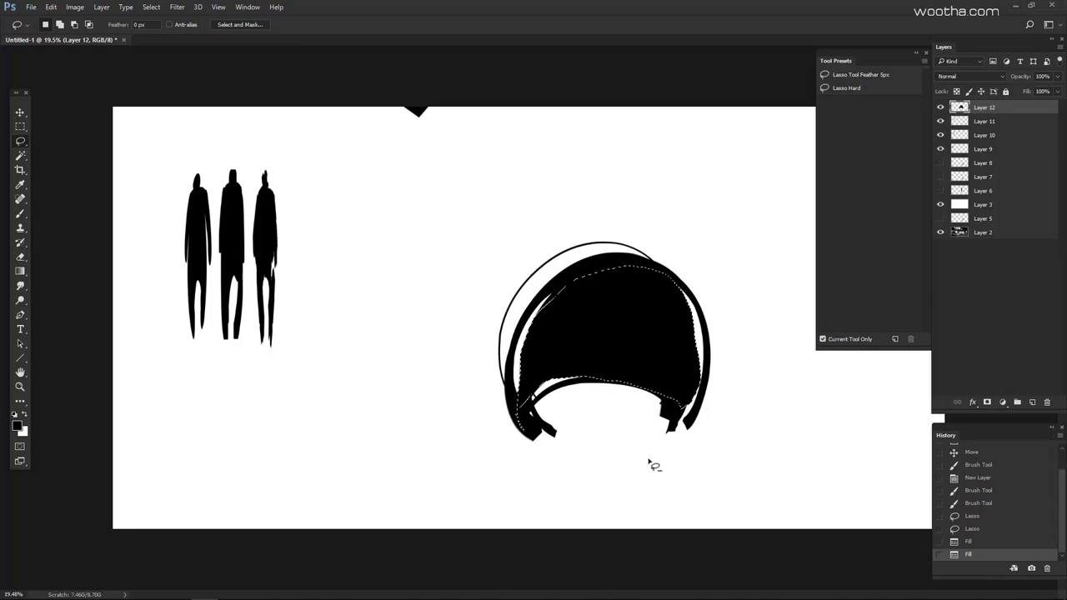
{"action": "key", "text": "ctrl+d"}
- Paint a head and two arms onto the arched shape and squash it to about 10% of its width
{"action": "key", "text": "b"}
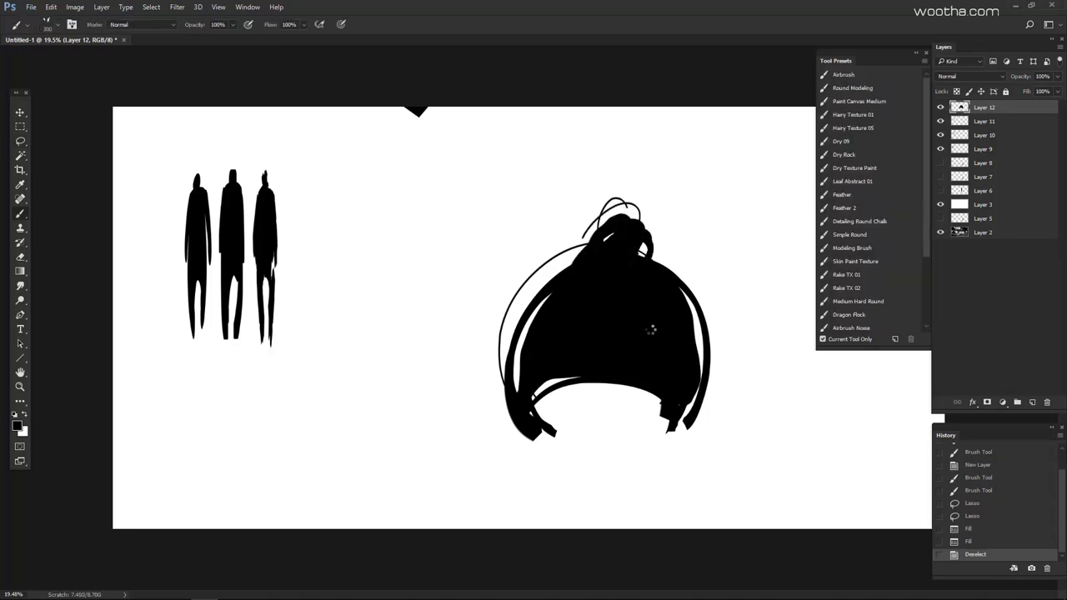
{"action": "left_click_drag", "start_coordinate": [478, 346], "coordinate": [532, 297]}
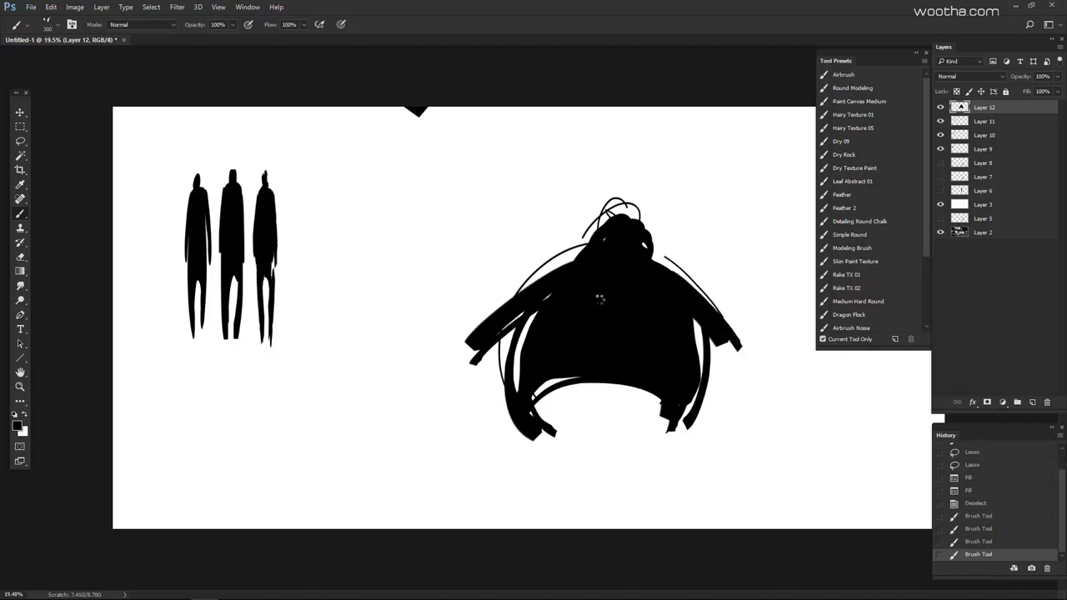
{"action": "key", "text": "ctrl+t"}
{"action": "left_click_drag", "start_coordinate": [748, 320], "coordinate": [617, 319]}
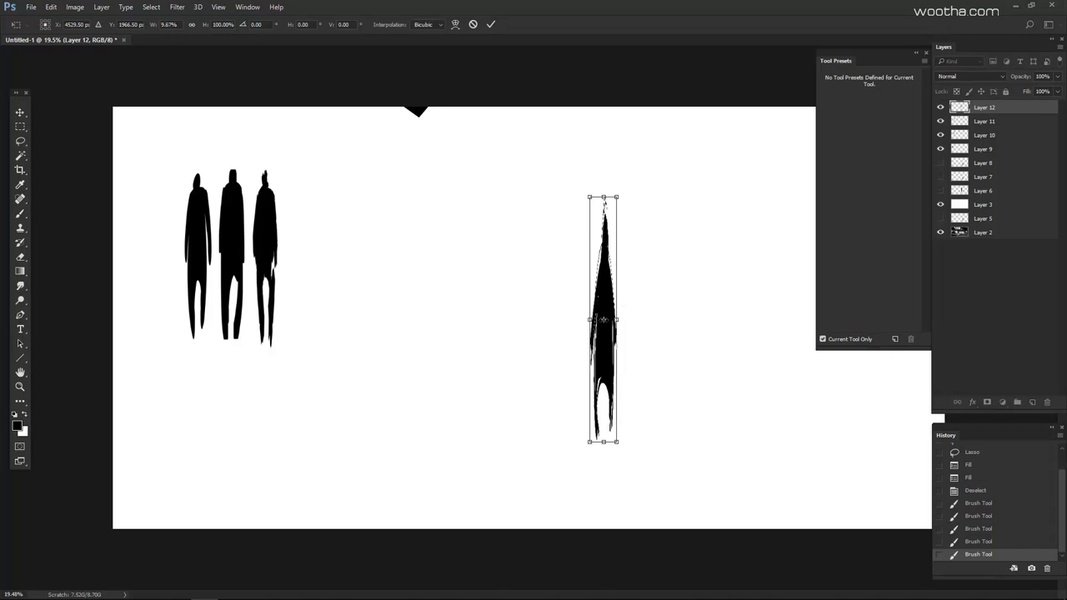
{"action": "key", "text": "Return"}
- Select the new figure's stretched head and shoulders, flatten them to about 28% height with Free Transform and deselect
{"action": "key", "text": "m"}
{"action": "left_click_drag", "start_coordinate": [564, 187], "coordinate": [643, 293]}
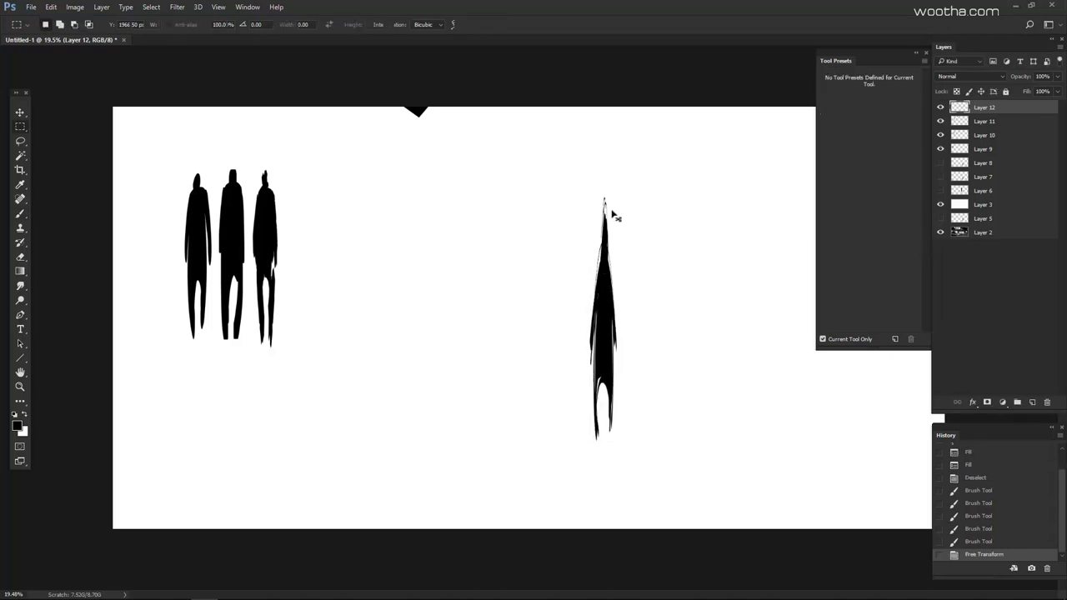
{"action": "left_click_drag", "start_coordinate": [564, 187], "coordinate": [642, 292]}
{"action": "key", "text": "ctrl+t"}
{"action": "left_click_drag", "start_coordinate": [618, 187], "coordinate": [618, 254]}
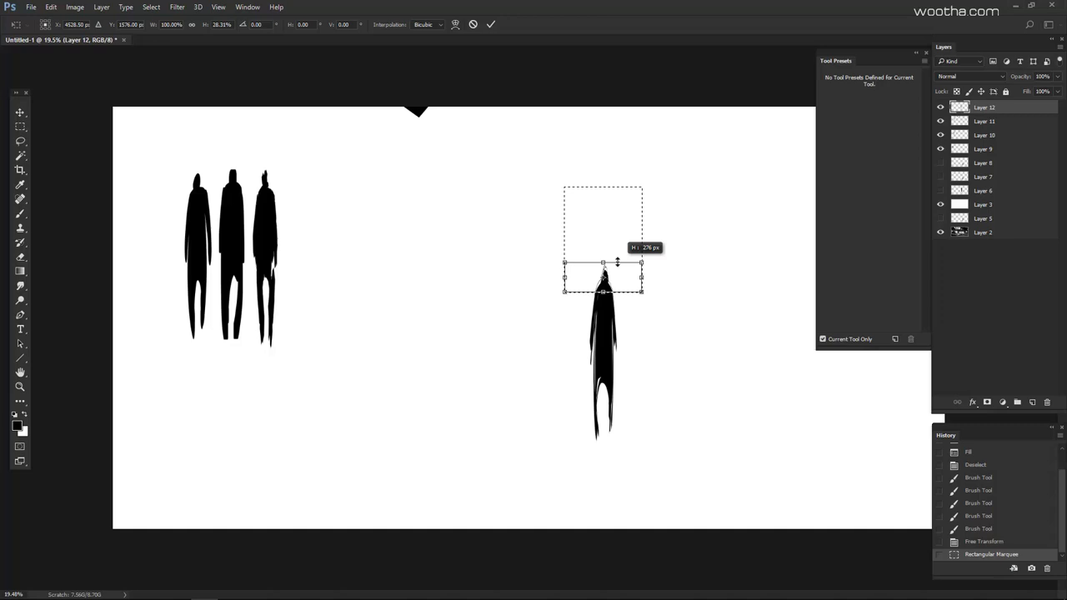
{"action": "left_click_drag", "start_coordinate": [617, 261], "coordinate": [617, 262]}
{"action": "key", "text": "Return"}
{"action": "key", "text": "ctrl+d"}
- Move the fourth figure beside the other three and match it to their height with Free Transform
{"action": "left_click_drag", "start_coordinate": [725, 401], "coordinate": [411, 307]}
{"action": "left_click_drag", "start_coordinate": [319, 178], "coordinate": [317, 166]}
{"action": "key", "text": "ctrl+t"}
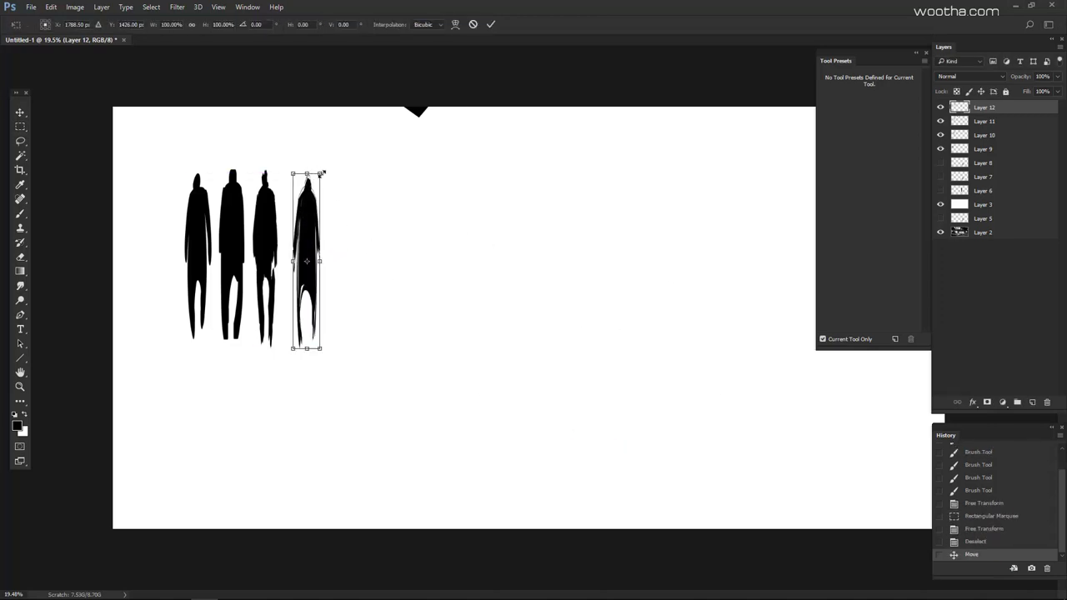
{"action": "key", "text": "Return"}
- Add another new layer and choose the wide, flat brush tip with ragged ends
{"action": "scroll", "coordinate": [559, 334], "scroll_direction": "up", "scroll_amount": 1}
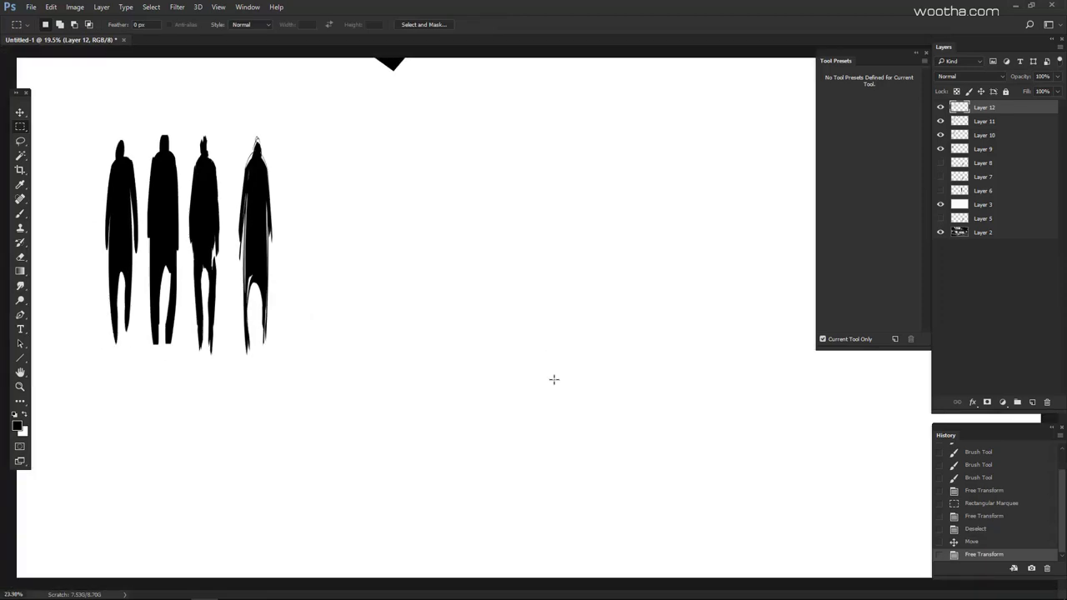
{"action": "key", "text": "b"}
{"action": "left_click", "coordinate": [1031, 401]}
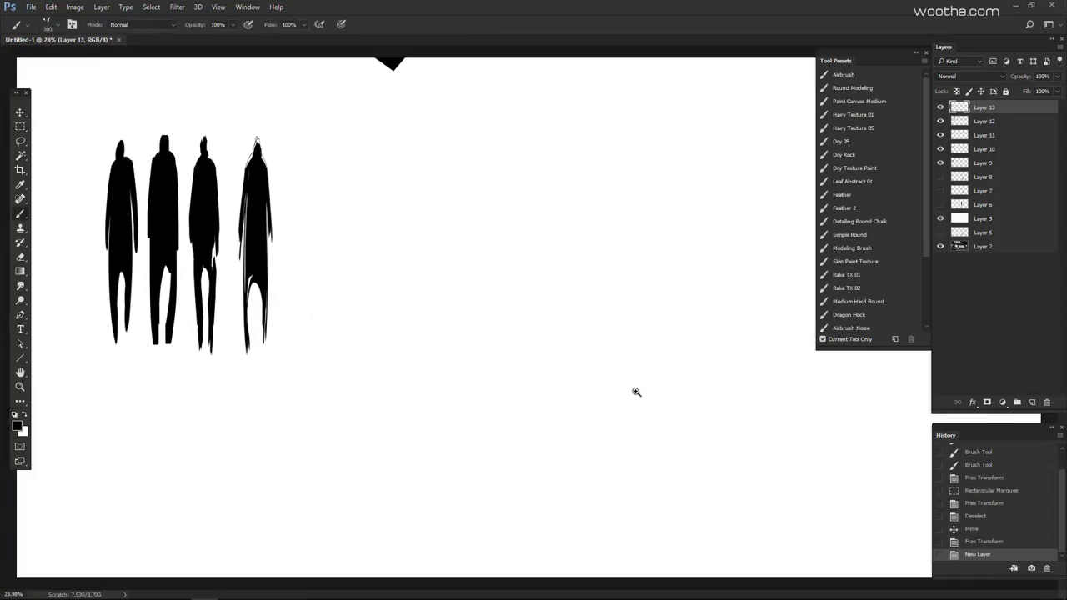
{"action": "scroll", "coordinate": [638, 390], "scroll_direction": "down", "scroll_amount": 2}
{"action": "key", "text": "F5"}
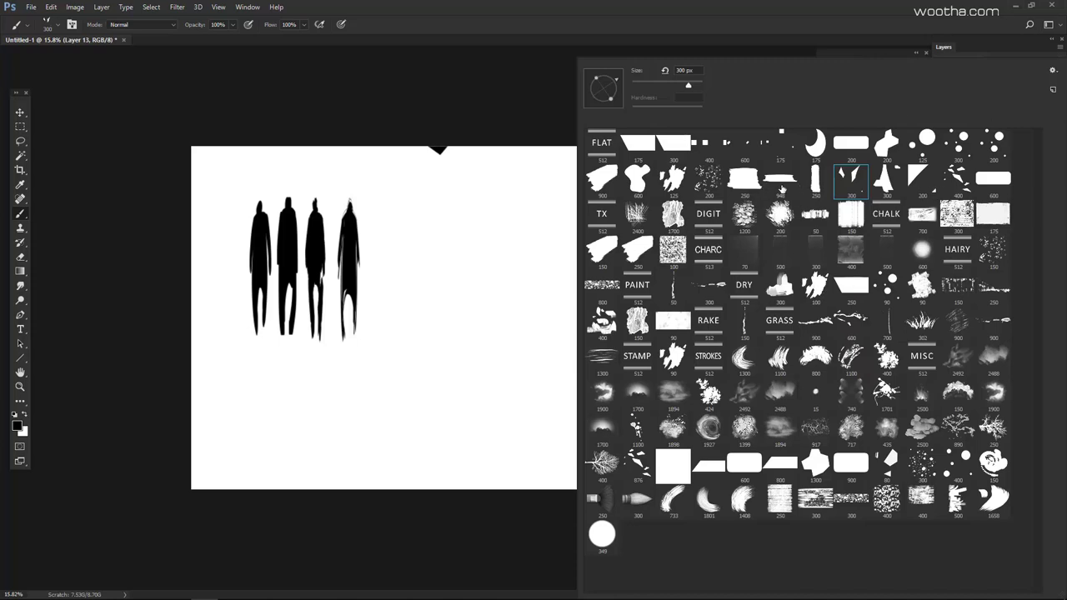
{"action": "double_click", "coordinate": [781, 188]}
{"action": "key", "text": "Tab"}
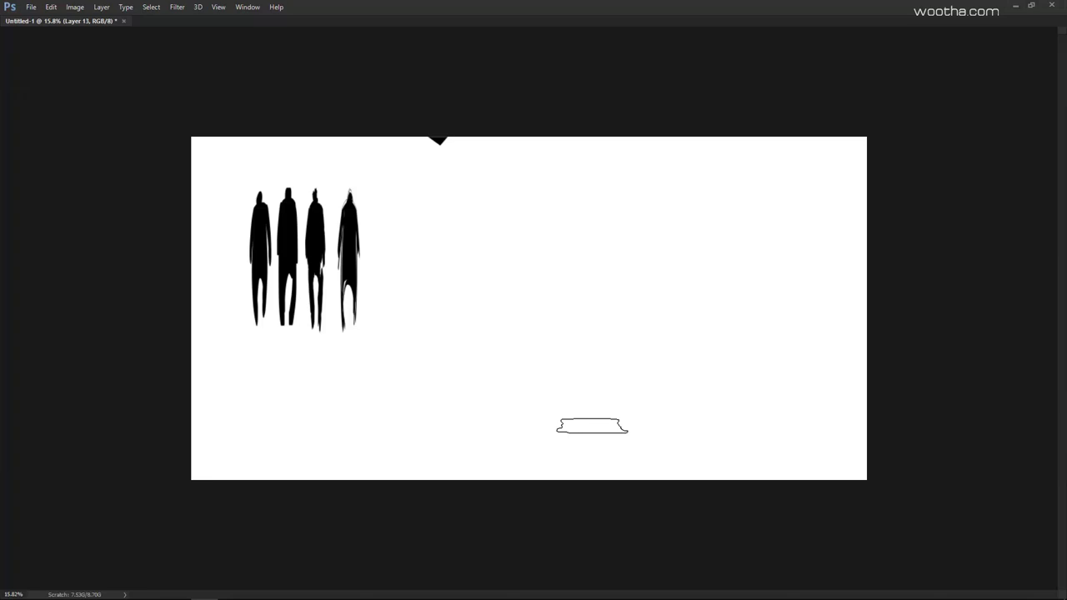
- Paint a wide angular torso with two thick legs and fill the gaps inside the torso with black
{"action": "mouse_move", "coordinate": [592, 426]}
{"action": "left_mouse_down"}
{"action": "mouse_move", "coordinate": [594, 382]}
{"action": "mouse_move", "coordinate": [606, 387]}
{"action": "mouse_move", "coordinate": [574, 367]}
{"action": "mouse_move", "coordinate": [561, 394]}
{"action": "mouse_move", "coordinate": [503, 337]}
{"action": "mouse_move", "coordinate": [533, 339]}
{"action": "mouse_move", "coordinate": [502, 332]}
{"action": "mouse_move", "coordinate": [619, 243]}
{"action": "mouse_move", "coordinate": [652, 253]}
{"action": "mouse_move", "coordinate": [621, 259]}
{"action": "mouse_move", "coordinate": [624, 246]}
{"action": "mouse_move", "coordinate": [682, 246]}
{"action": "mouse_move", "coordinate": [704, 276]}
{"action": "mouse_move", "coordinate": [689, 255]}
{"action": "mouse_move", "coordinate": [710, 246]}
{"action": "mouse_move", "coordinate": [736, 291]}
{"action": "mouse_move", "coordinate": [744, 334]}
{"action": "mouse_move", "coordinate": [739, 304]}
{"action": "mouse_move", "coordinate": [647, 408]}
{"action": "mouse_move", "coordinate": [679, 335]}
{"action": "mouse_move", "coordinate": [665, 334]}
{"action": "mouse_move", "coordinate": [678, 330]}
{"action": "mouse_move", "coordinate": [557, 335]}
{"action": "mouse_move", "coordinate": [541, 349]}
{"action": "mouse_move", "coordinate": [552, 334]}
{"action": "mouse_move", "coordinate": [571, 398]}
{"action": "mouse_move", "coordinate": [575, 312]}
{"action": "mouse_move", "coordinate": [547, 327]}
{"action": "mouse_move", "coordinate": [649, 257]}
{"action": "left_mouse_up"}
{"action": "key", "text": "ctrl+plus"}
{"action": "key", "text": "ctrl+z"}
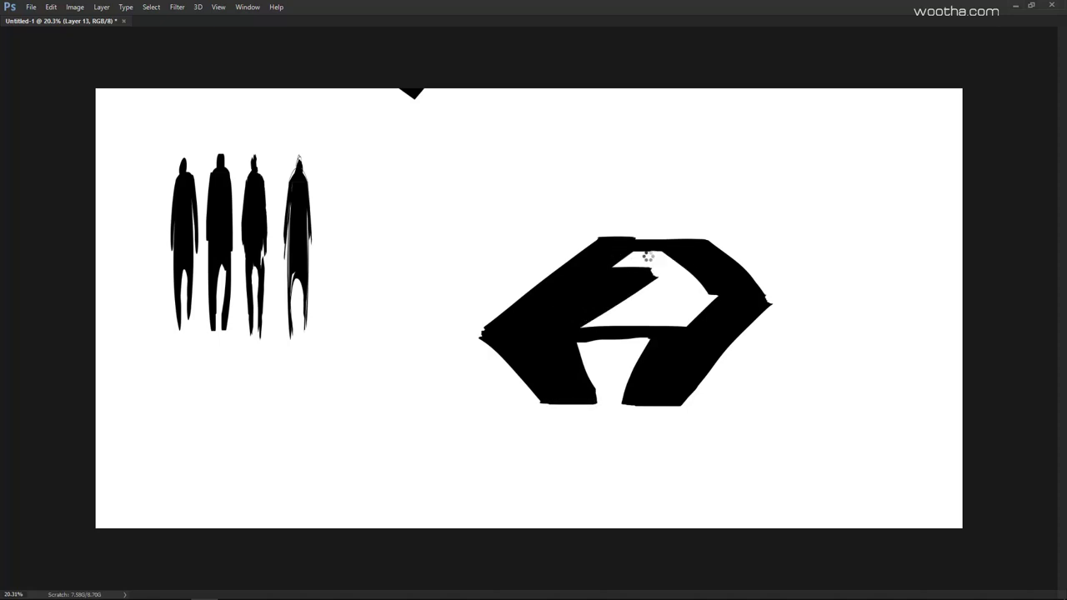
{"action": "mouse_move", "coordinate": [690, 318]}
{"action": "left_mouse_down"}
{"action": "mouse_move", "coordinate": [599, 323]}
{"action": "mouse_move", "coordinate": [695, 277]}
{"action": "mouse_move", "coordinate": [703, 312]}
{"action": "mouse_move", "coordinate": [606, 319]}
{"action": "left_mouse_up"}
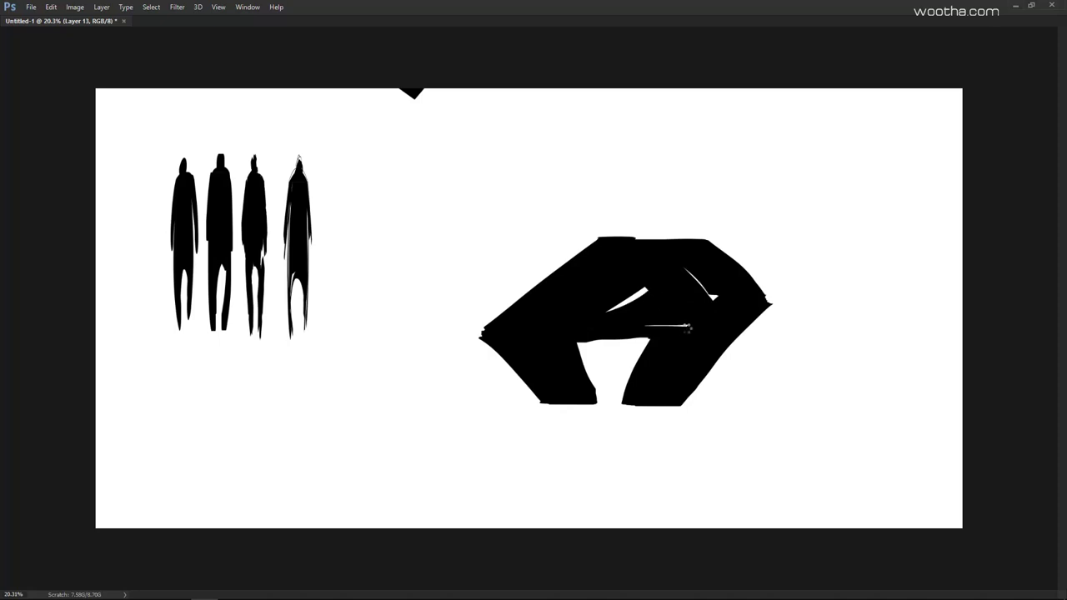
{"action": "mouse_move", "coordinate": [689, 325]}
{"action": "left_mouse_down"}
{"action": "mouse_move", "coordinate": [637, 310]}
{"action": "mouse_move", "coordinate": [660, 291]}
{"action": "mouse_move", "coordinate": [617, 296]}
{"action": "left_mouse_up"}
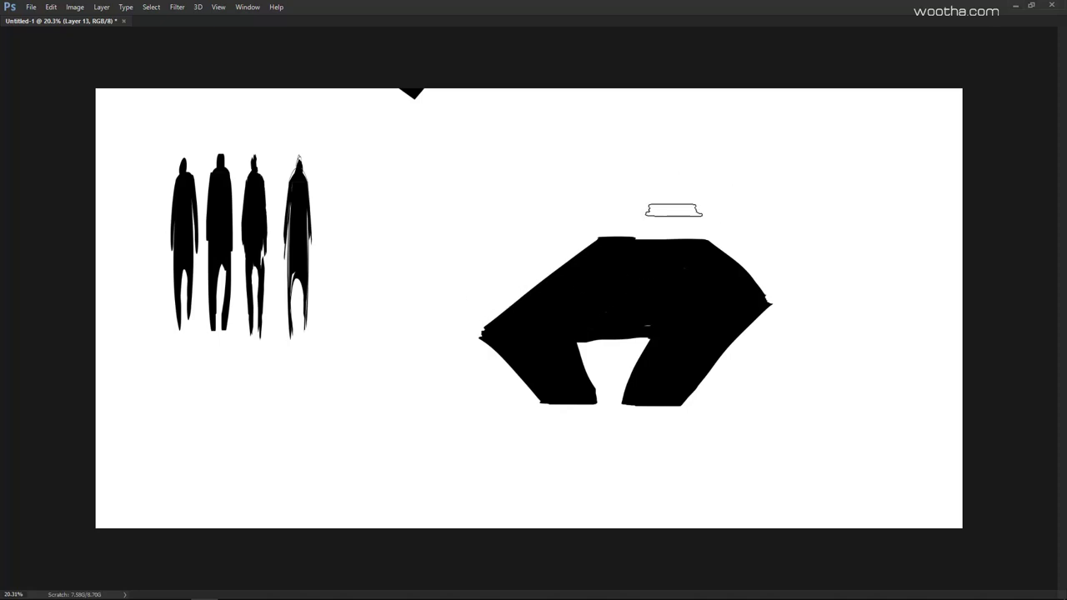
- Paint a head and two spread arms on the angular body and squash it into a narrow figure with Free Transform
{"action": "mouse_move", "coordinate": [649, 208]}
{"action": "left_mouse_down"}
{"action": "mouse_move", "coordinate": [656, 236]}
{"action": "mouse_move", "coordinate": [672, 224]}
{"action": "left_mouse_up"}
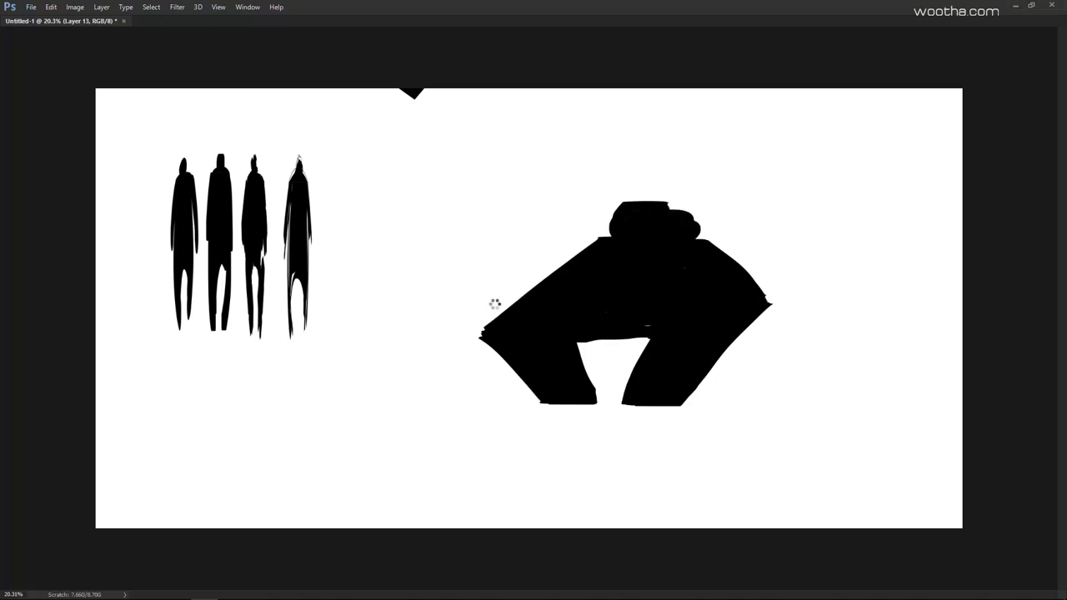
{"action": "mouse_move", "coordinate": [457, 302]}
{"action": "left_mouse_down"}
{"action": "mouse_move", "coordinate": [514, 293]}
{"action": "mouse_move", "coordinate": [583, 249]}
{"action": "left_mouse_up"}
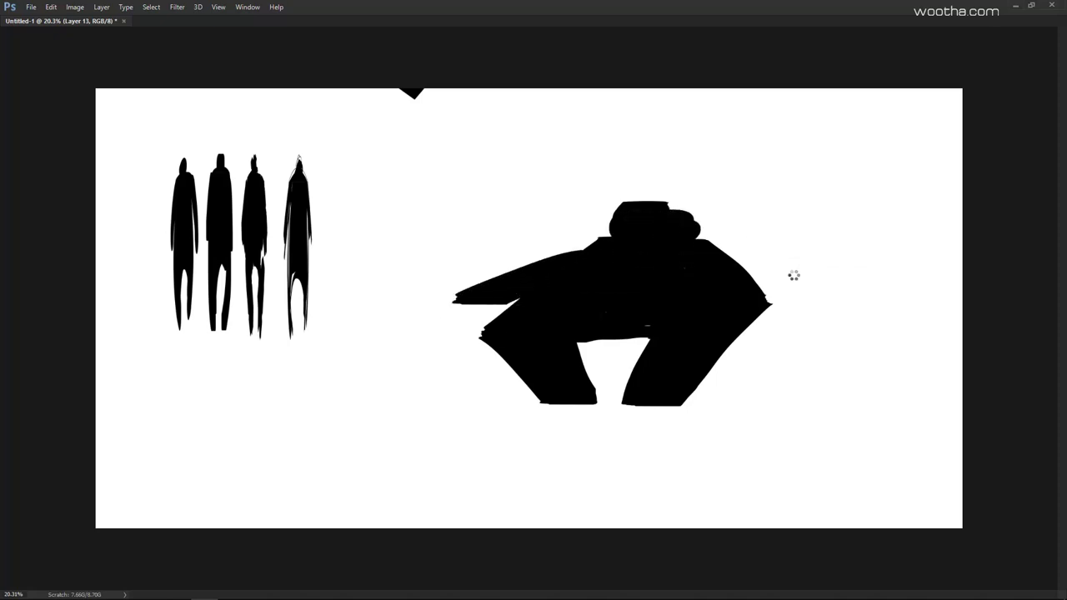
{"action": "left_click_drag", "start_coordinate": [793, 290], "coordinate": [754, 262]}
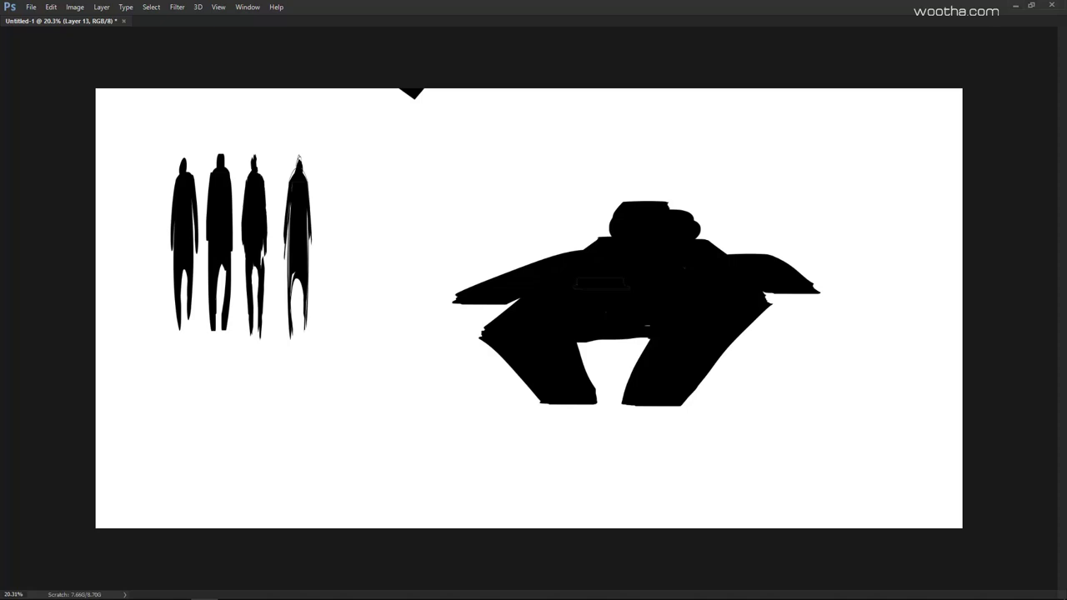
{"action": "key", "text": "ctrl+t"}
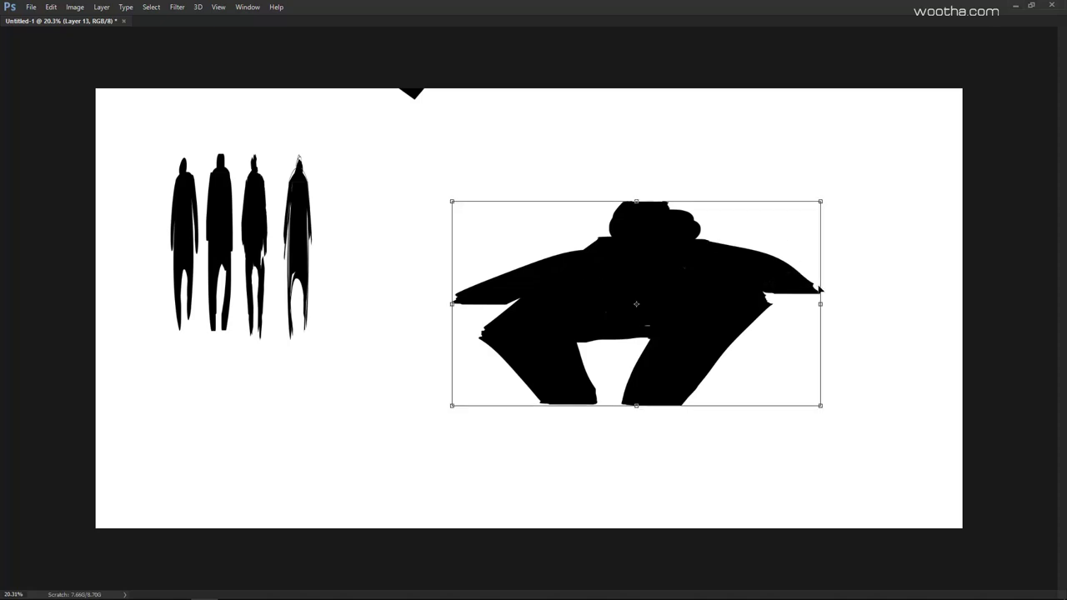
{"action": "left_click_drag", "start_coordinate": [822, 302], "coordinate": [652, 310]}
{"action": "key", "text": "Return"}
- Select the angular figure's head and shoulders and flatten them with Free Transform
{"action": "scroll", "coordinate": [734, 369], "scroll_direction": "up", "scroll_amount": 3}
{"action": "left_click_drag", "start_coordinate": [566, 106], "coordinate": [658, 219]}
{"action": "key", "text": "ctrl+t"}
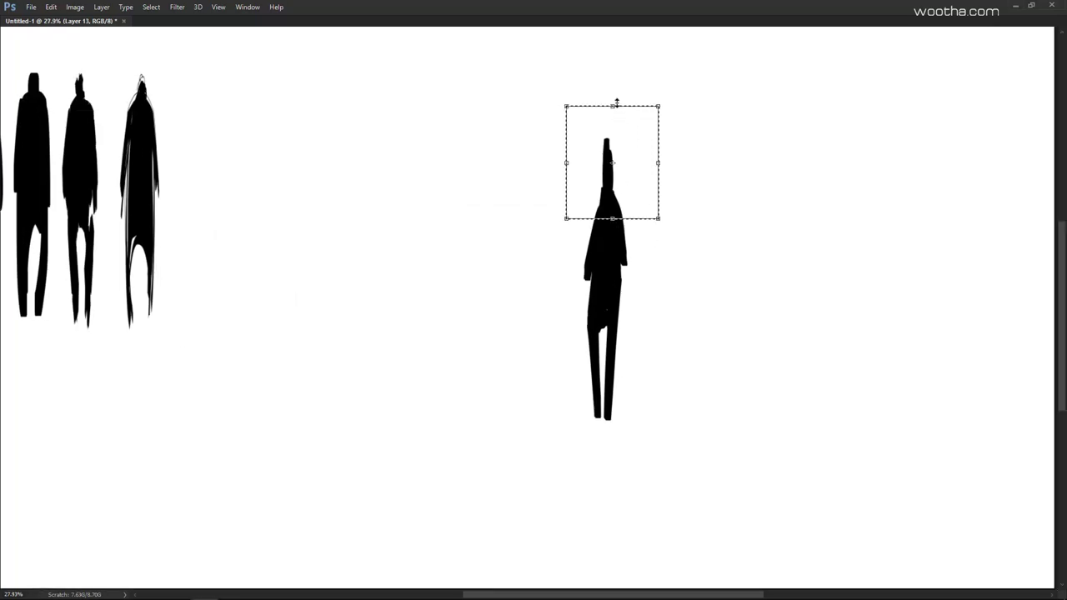
{"action": "left_click_drag", "start_coordinate": [617, 104], "coordinate": [618, 159]}
{"action": "key", "text": "Return"}
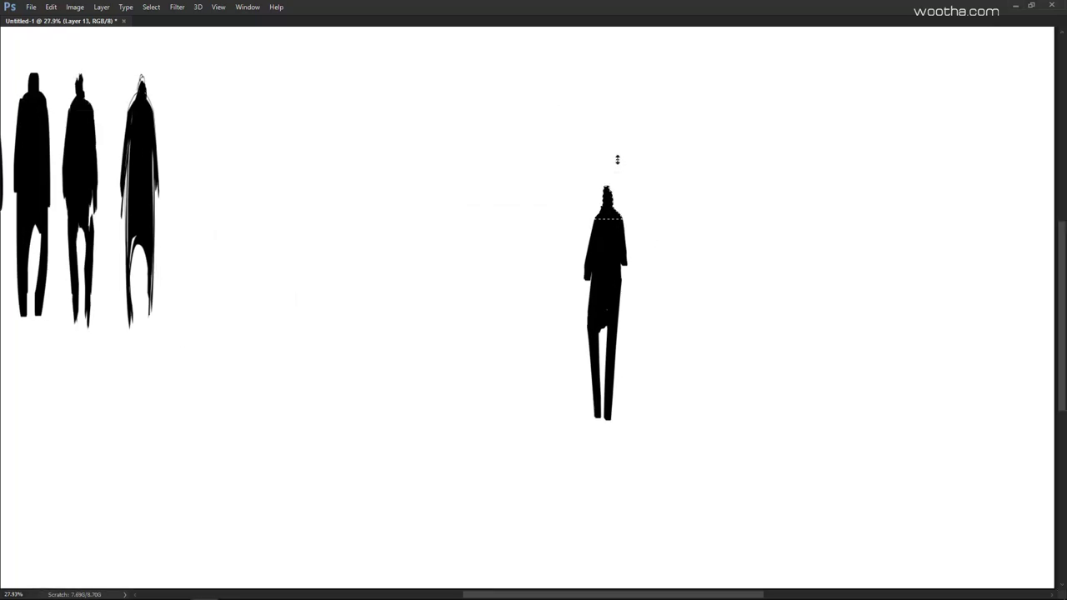
- Select the lower legs of the angular figure and shorten them with Free Transform
{"action": "scroll", "coordinate": [779, 399], "scroll_direction": "down", "scroll_amount": 3}
{"action": "left_click_drag", "start_coordinate": [564, 341], "coordinate": [636, 408]}
{"action": "scroll", "coordinate": [595, 394], "scroll_direction": "up", "scroll_amount": 2}
{"action": "key", "text": "ctrl+t"}
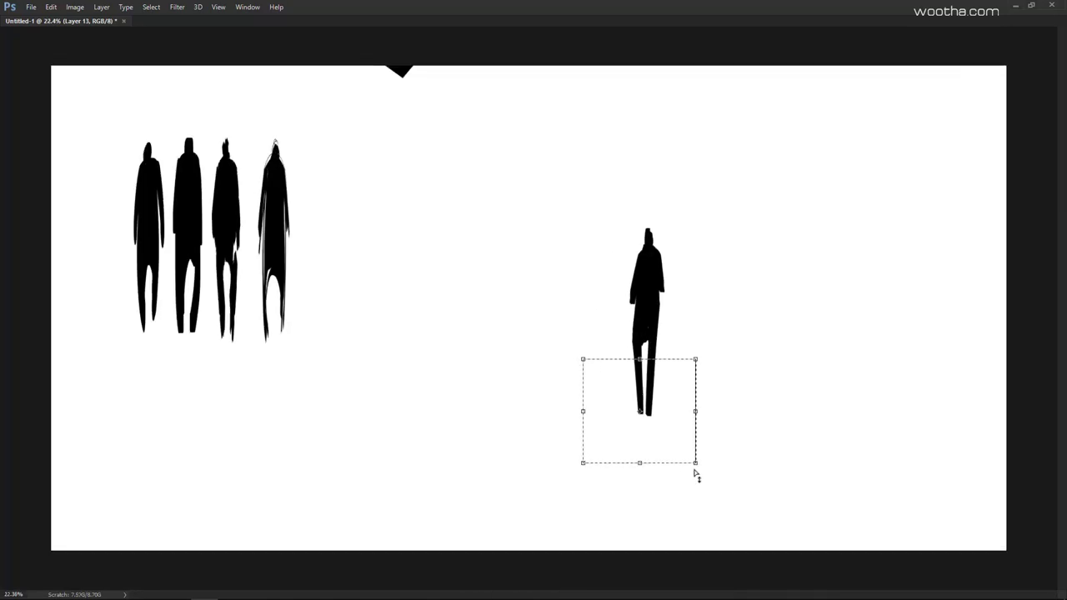
{"action": "left_click_drag", "start_coordinate": [694, 472], "coordinate": [677, 463]}
{"action": "key", "text": "ctrl+z"}
{"action": "key", "text": "Return"}
{"action": "key", "text": "ctrl+t"}
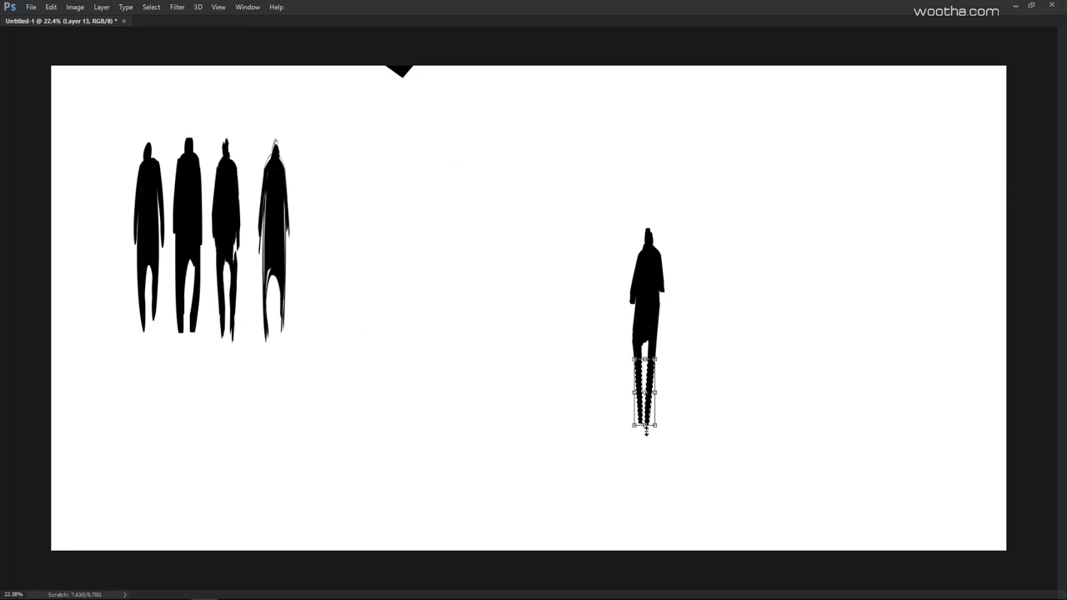
{"action": "left_click_drag", "start_coordinate": [648, 425], "coordinate": [645, 397]}
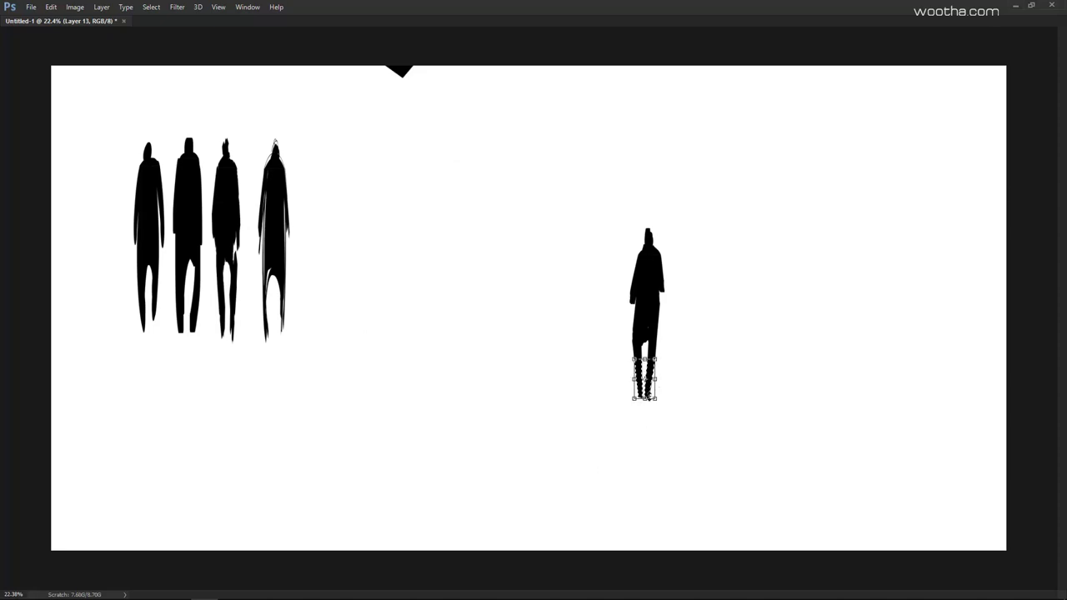
- Move the angular figure to the end of the row and scale it to a similar height as the other four
{"action": "scroll", "coordinate": [696, 328], "scroll_direction": "down", "scroll_amount": 3}
{"action": "left_click_drag", "start_coordinate": [715, 381], "coordinate": [450, 279]}
{"action": "key", "text": "ctrl+t"}
{"action": "left_click_drag", "start_coordinate": [406, 224], "coordinate": [406, 207]}
{"action": "key", "text": "Return"}
- Add a new layer above the five figures and switch to the Brush tool
{"action": "scroll", "coordinate": [429, 301], "scroll_direction": "up", "scroll_amount": 2}
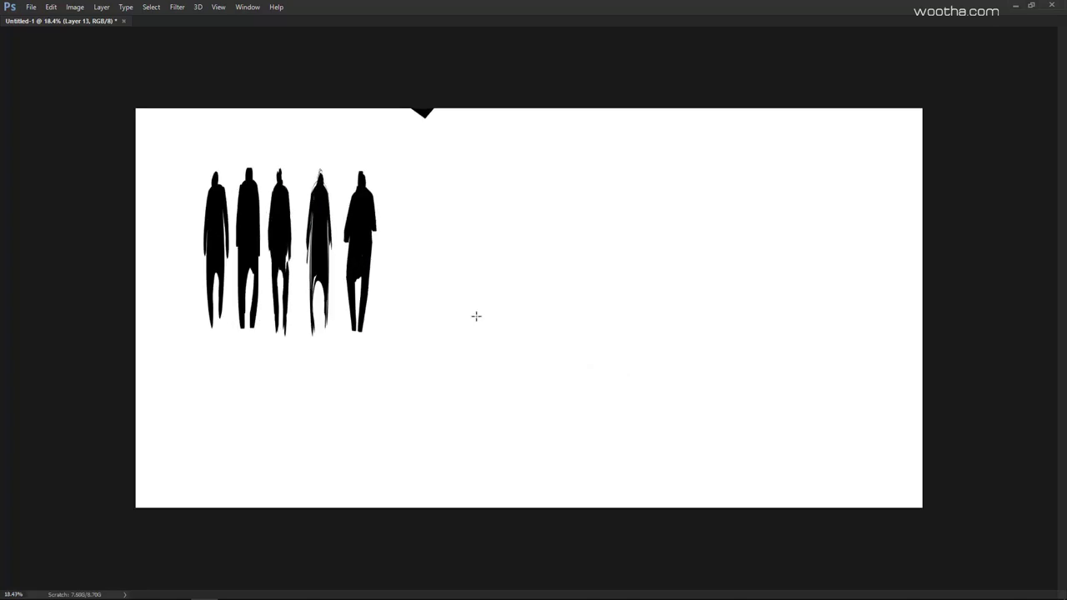
{"action": "key", "text": "Tab"}
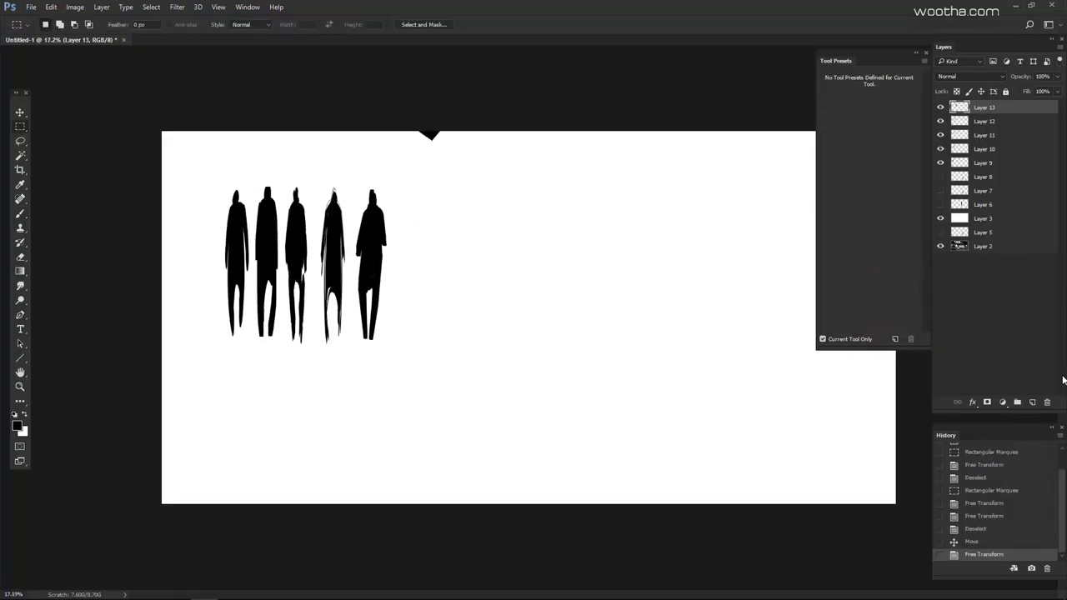
{"action": "left_click", "coordinate": [1034, 403]}
{"action": "key", "text": "b"}
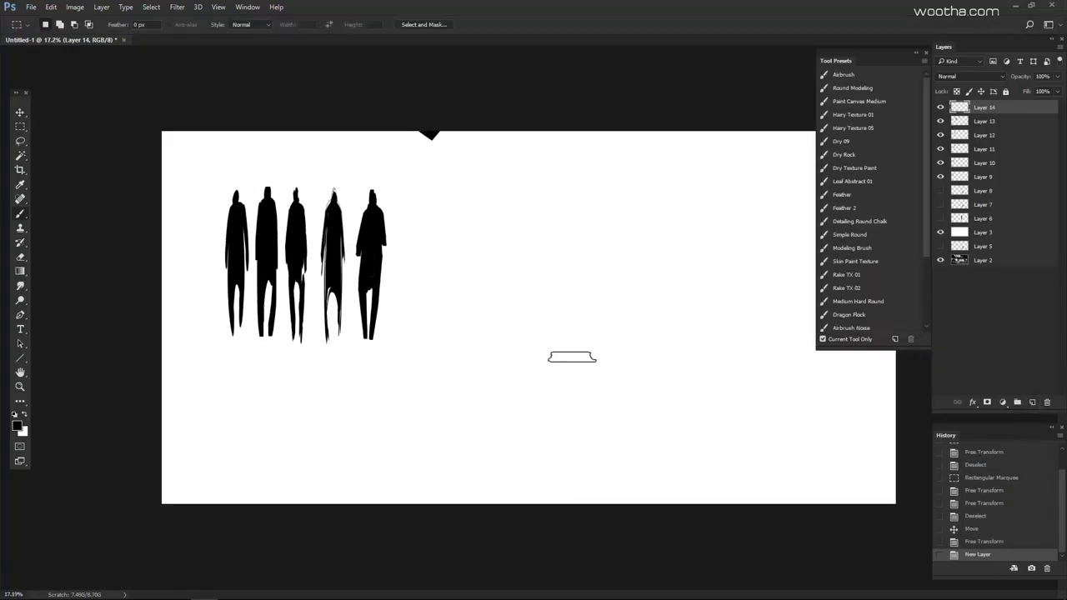
{"action": "key", "text": "F5"}
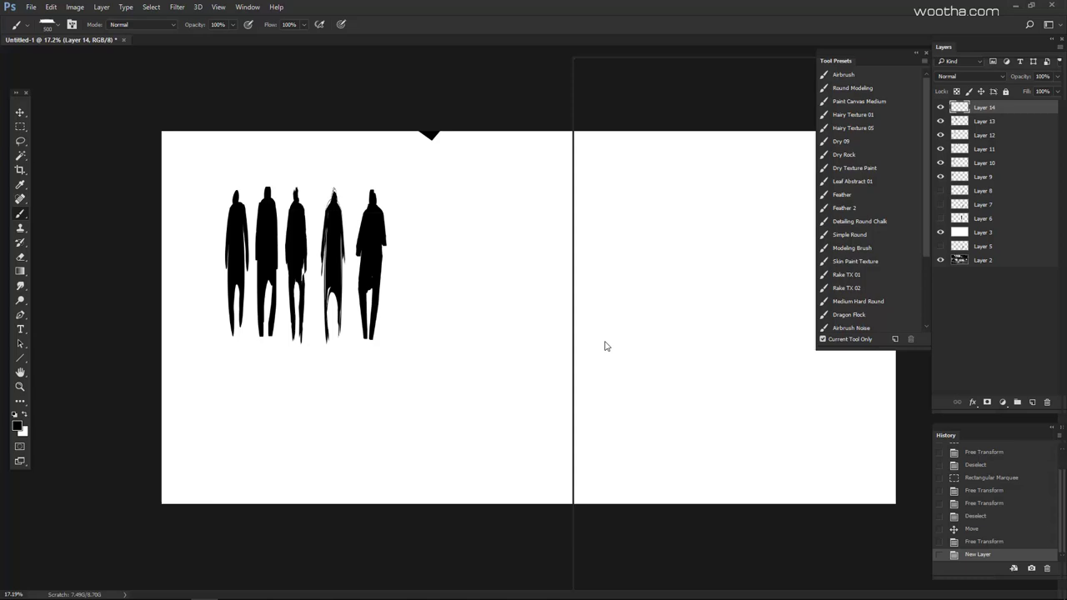
{"action": "right_click", "coordinate": [606, 346]}
{"action": "left_click", "coordinate": [480, 118]}
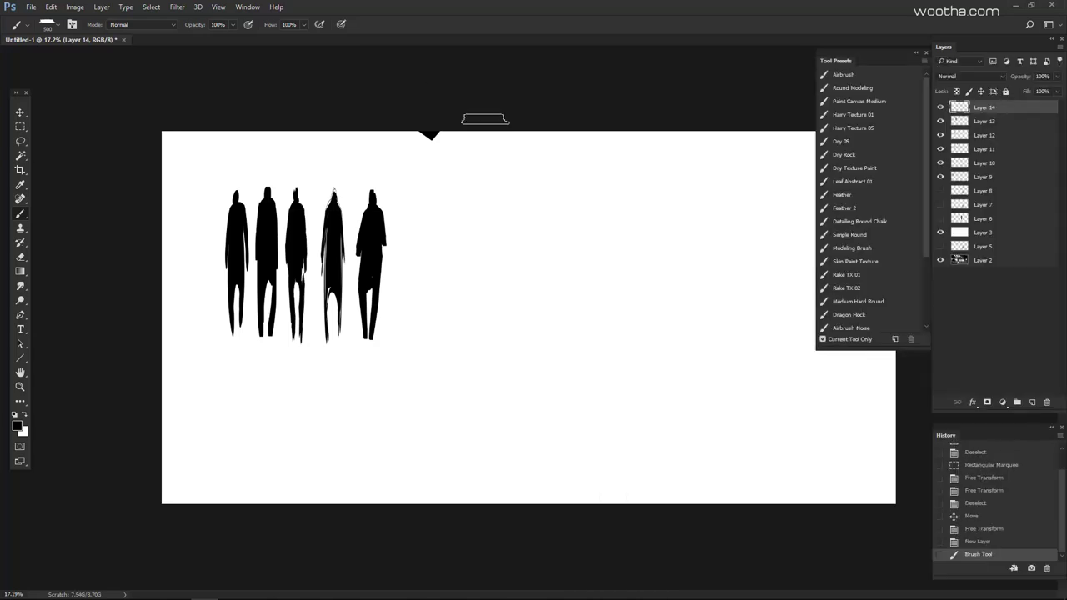
{"action": "key", "text": "ctrl+z"}
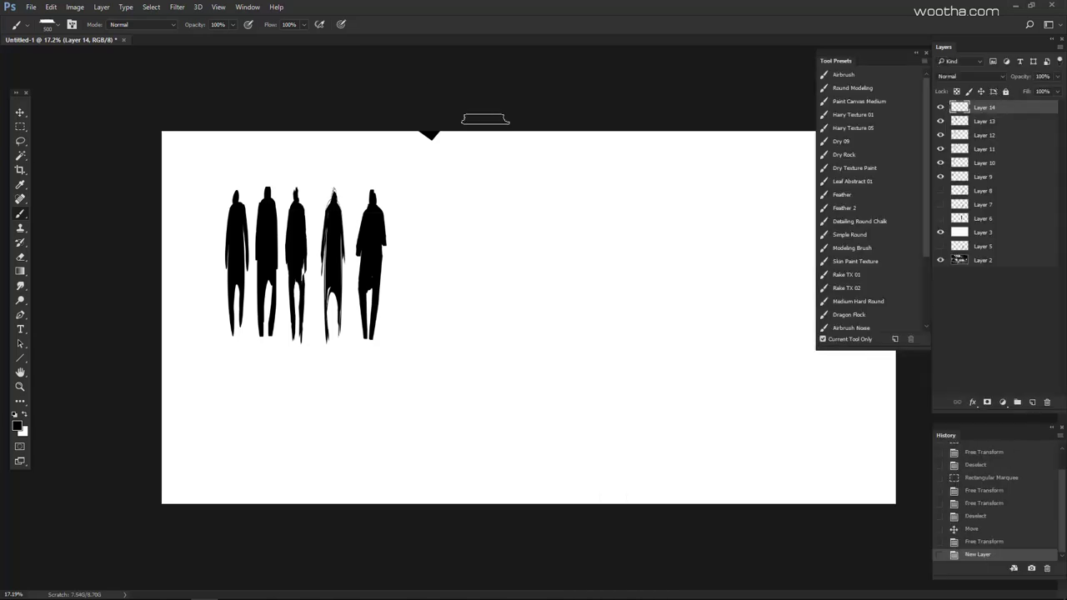
{"action": "right_click", "coordinate": [729, 309]}
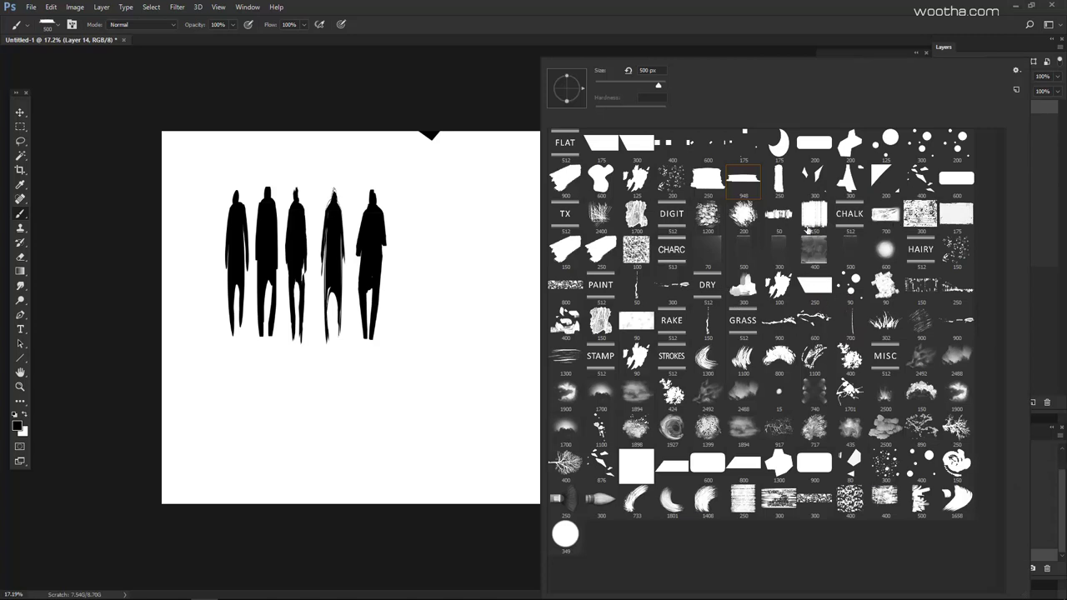
{"action": "double_click", "coordinate": [786, 218]}
{"action": "mouse_move", "coordinate": [566, 266]}
{"action": "left_mouse_down"}
{"action": "mouse_move", "coordinate": [574, 393]}
{"action": "mouse_move", "coordinate": [597, 421]}
{"action": "left_mouse_up"}
{"action": "key", "text": "ctrl+z"}
- Choose the 600 px lobed blob brush and paint a wide figure with two legs, a torso and a head in the empty area
{"action": "right_click", "coordinate": [662, 189]}
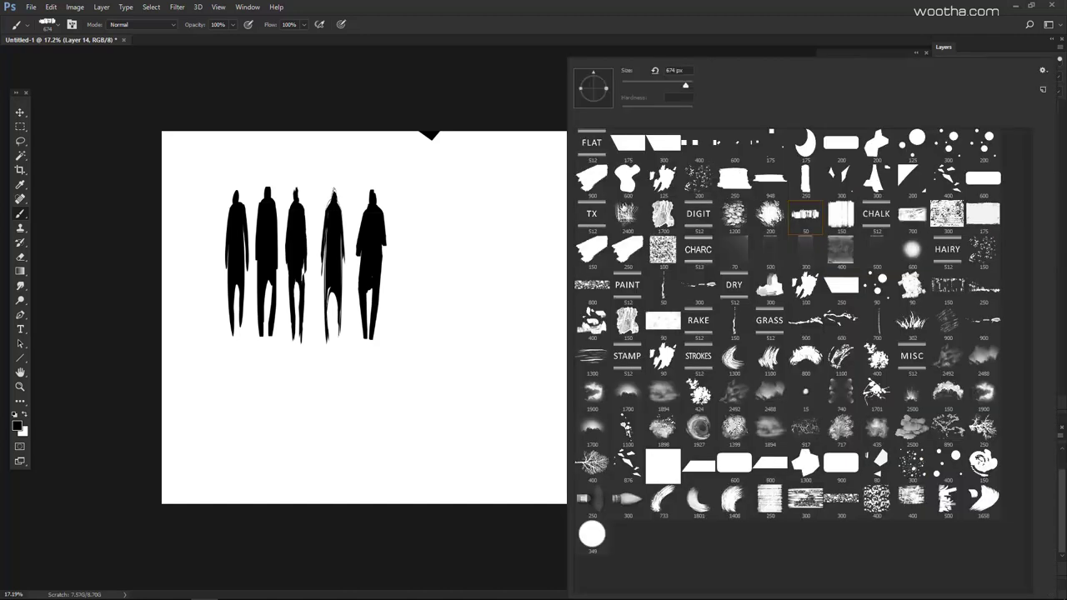
{"action": "left_click", "coordinate": [597, 182]}
{"action": "double_click", "coordinate": [636, 192]}
{"action": "mouse_move", "coordinate": [546, 374]}
{"action": "left_mouse_down"}
{"action": "mouse_move", "coordinate": [565, 376]}
{"action": "mouse_move", "coordinate": [593, 338]}
{"action": "mouse_move", "coordinate": [592, 294]}
{"action": "mouse_move", "coordinate": [629, 288]}
{"action": "left_mouse_up"}
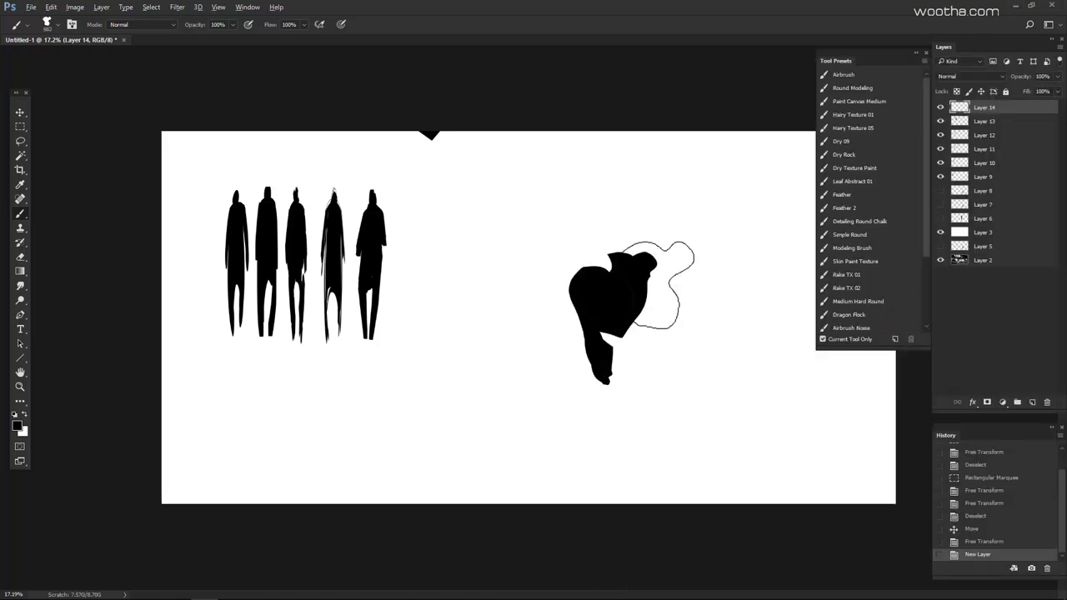
{"action": "key", "text": "Tab"}
{"action": "left_click", "coordinate": [717, 325]}
{"action": "left_click_drag", "start_coordinate": [718, 325], "coordinate": [679, 282]}
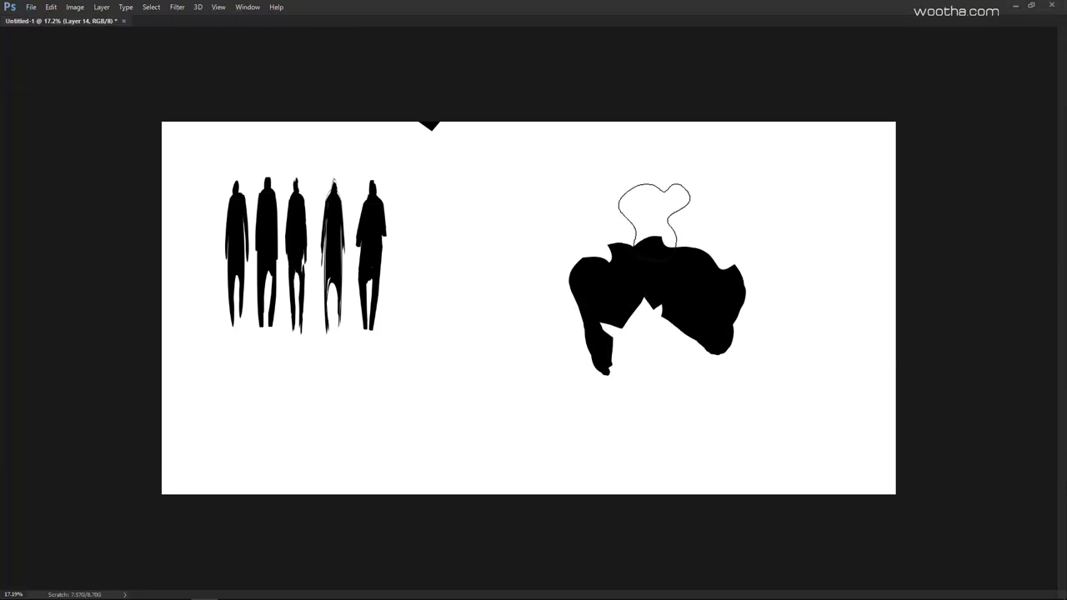
{"action": "left_click", "coordinate": [653, 218]}
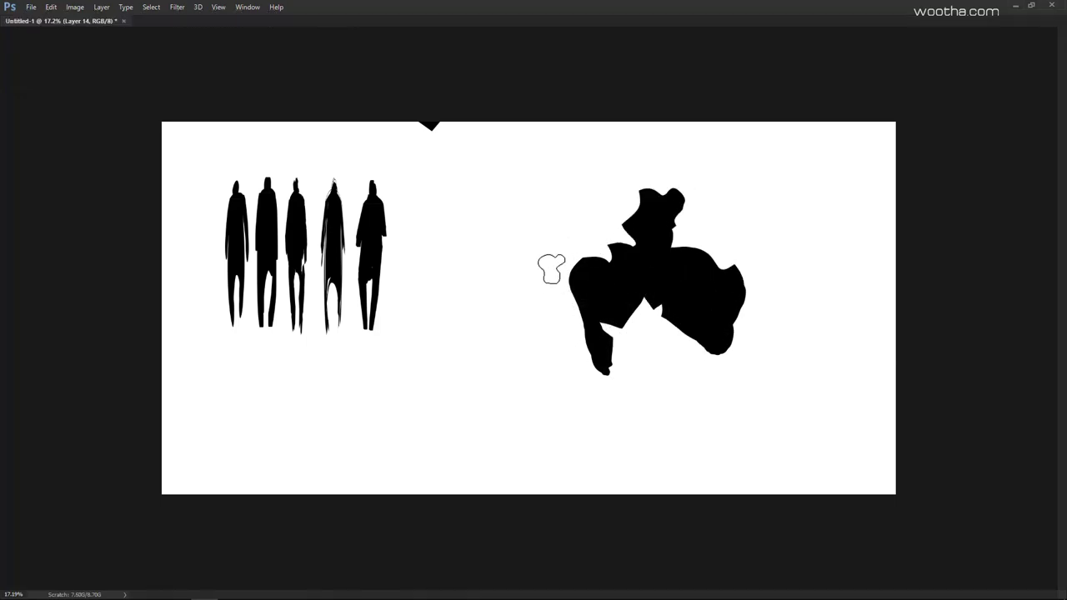
- Paint shoulders, outstretched arms with hands and an uneven head top onto the blobby figure
{"action": "mouse_move", "coordinate": [551, 269]}
{"action": "left_mouse_down"}
{"action": "mouse_move", "coordinate": [629, 240]}
{"action": "mouse_move", "coordinate": [709, 246]}
{"action": "left_mouse_up"}
{"action": "key", "text": "ctrl+z"}
{"action": "mouse_move", "coordinate": [564, 275]}
{"action": "left_mouse_down"}
{"action": "mouse_move", "coordinate": [591, 242]}
{"action": "mouse_move", "coordinate": [652, 233]}
{"action": "left_mouse_up"}
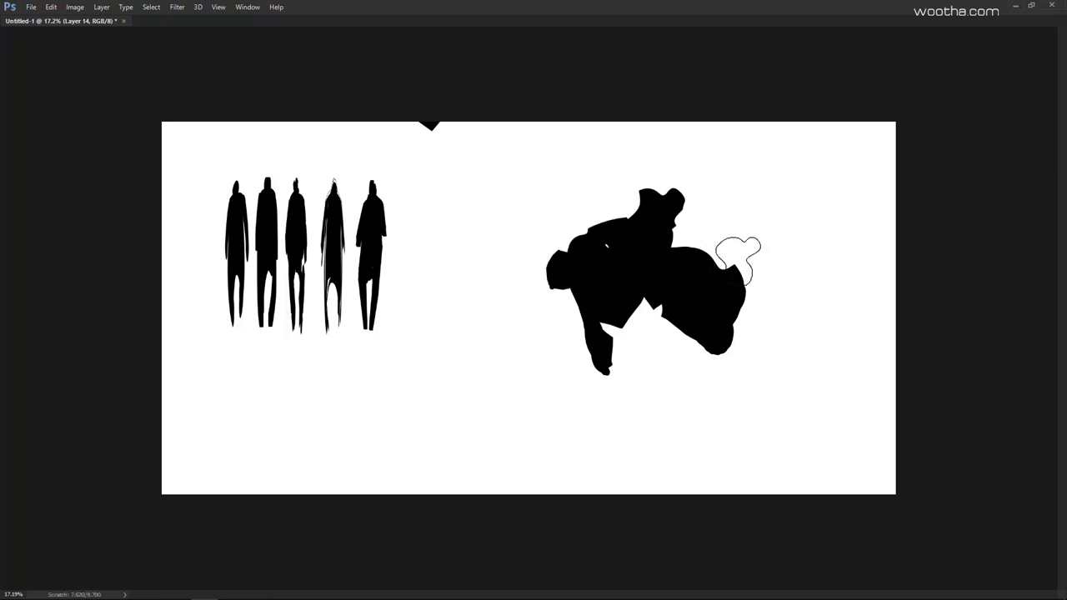
{"action": "left_click_drag", "start_coordinate": [721, 261], "coordinate": [643, 278]}
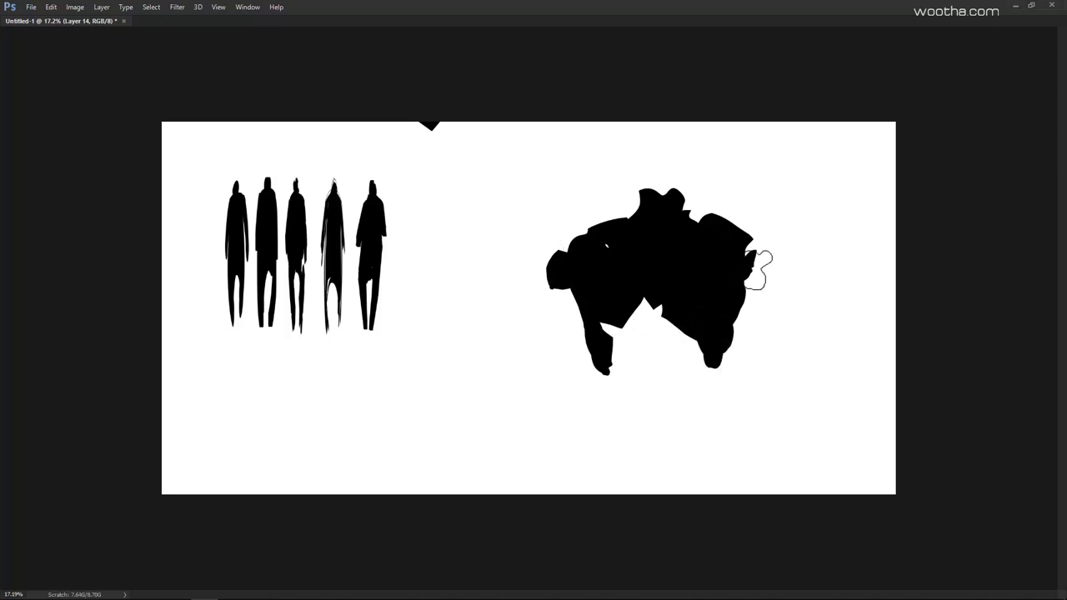
{"action": "left_click_drag", "start_coordinate": [759, 269], "coordinate": [760, 274]}
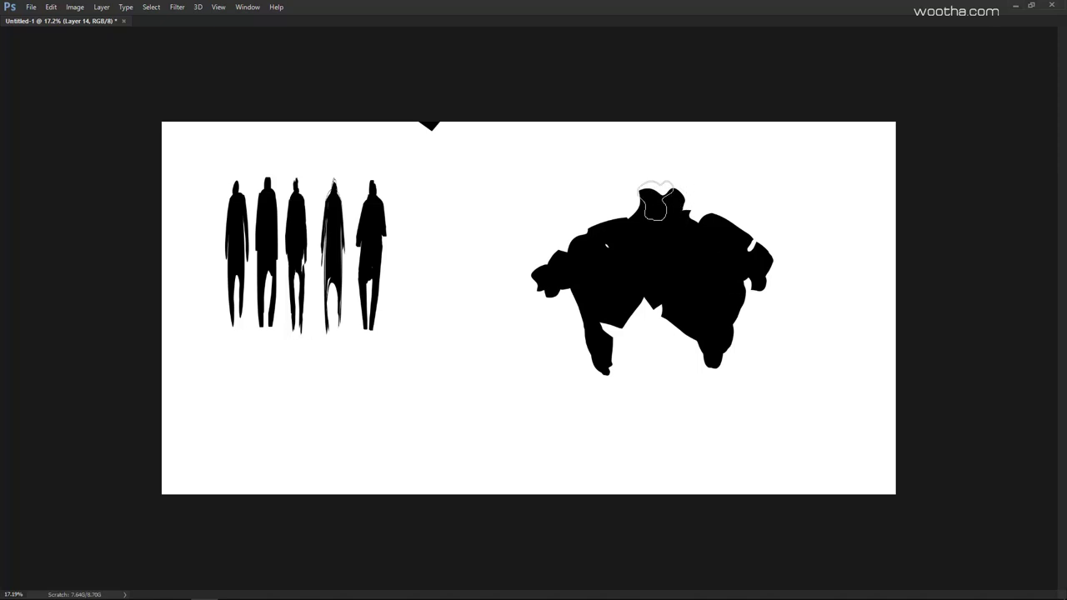
{"action": "left_click_drag", "start_coordinate": [655, 200], "coordinate": [666, 193]}
- Squash the blobby figure horizontally with Free Transform into a narrow standing silhouette
{"action": "key", "text": "ctrl+t"}
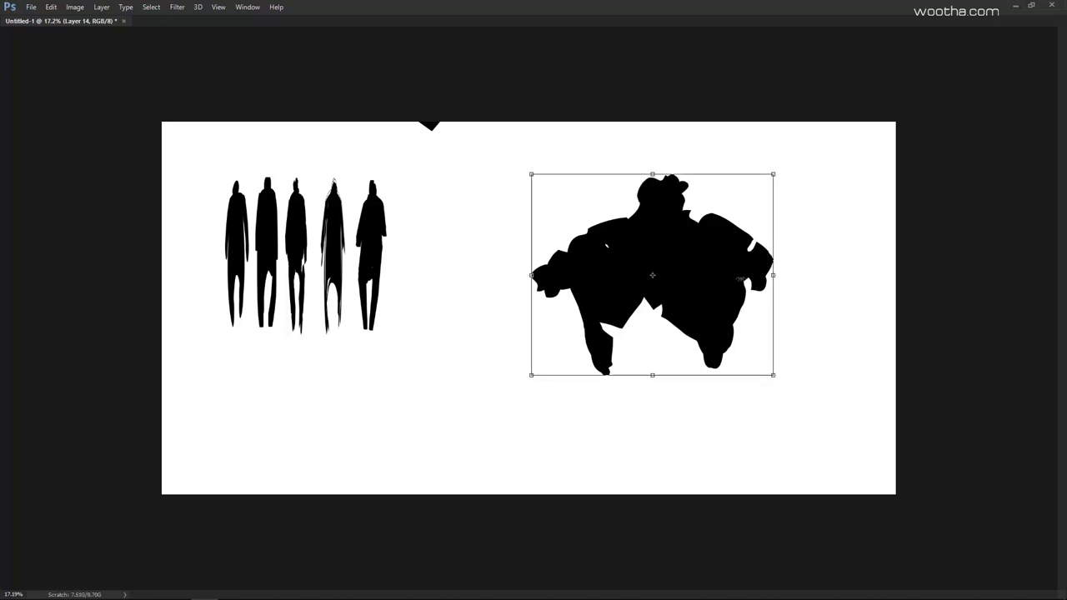
{"action": "mouse_move", "coordinate": [739, 278]}
{"action": "left_mouse_down"}
{"action": "mouse_move", "coordinate": [669, 288]}
{"action": "mouse_move", "coordinate": [669, 276]}
{"action": "mouse_move", "coordinate": [730, 285]}
{"action": "left_mouse_up"}
{"action": "key", "text": "Return"}
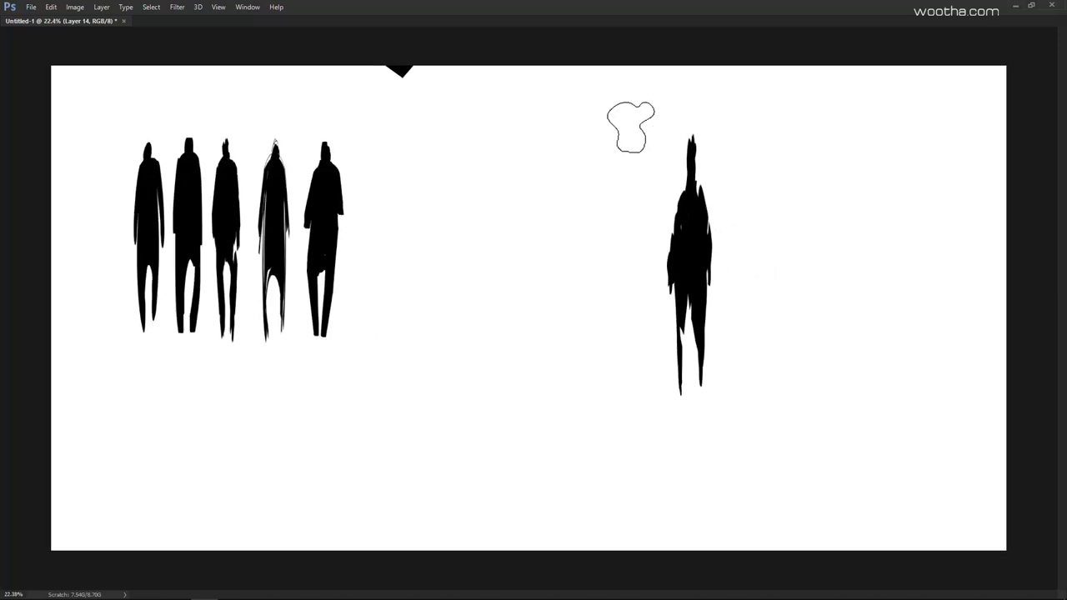
- Select the blobby figure's elongated head and neck and flatten them vertically with Free Transform
{"action": "key", "text": "m"}
{"action": "left_click_drag", "start_coordinate": [632, 121], "coordinate": [769, 209]}
{"action": "key", "text": "ctrl+t"}
{"action": "key", "text": "ctrl+t"}
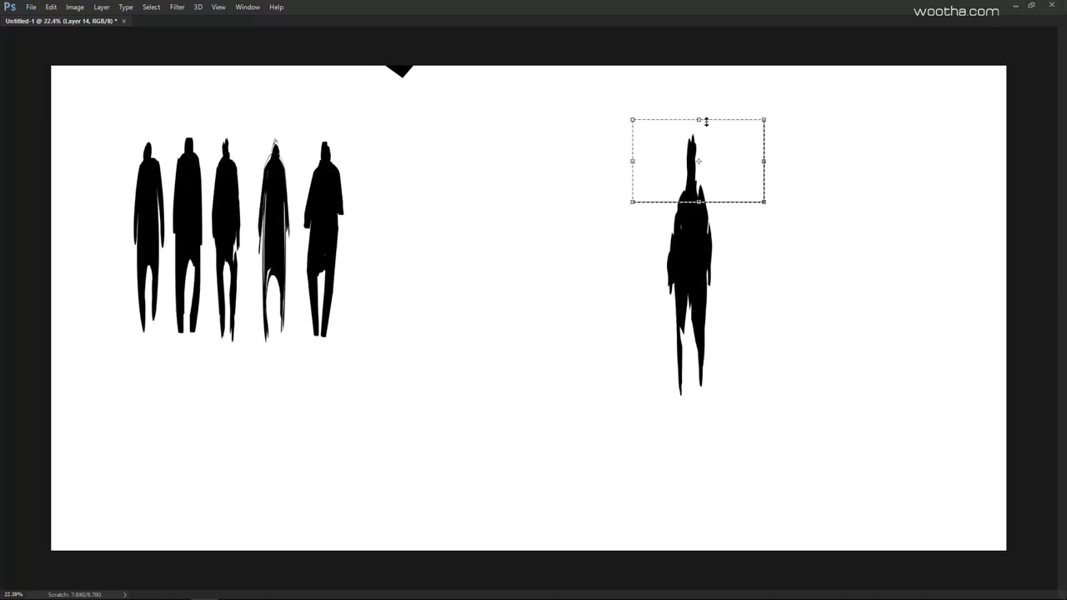
{"action": "left_click_drag", "start_coordinate": [705, 120], "coordinate": [709, 168]}
{"action": "key", "text": "Return"}
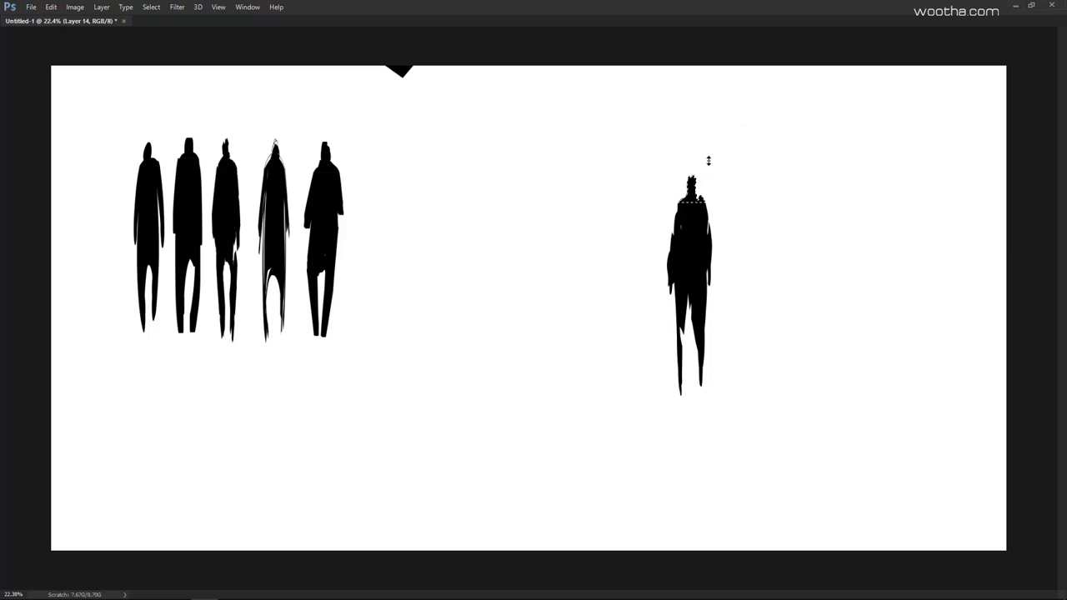
{"action": "left_click_drag", "start_coordinate": [762, 312], "coordinate": [762, 332]}
- Move the blobby figure to the end of the row and scale it to match the other five
{"action": "left_click_drag", "start_coordinate": [738, 365], "coordinate": [468, 328]}
{"action": "key", "text": "ctrl+t"}
{"action": "left_click_drag", "start_coordinate": [406, 160], "coordinate": [400, 168]}
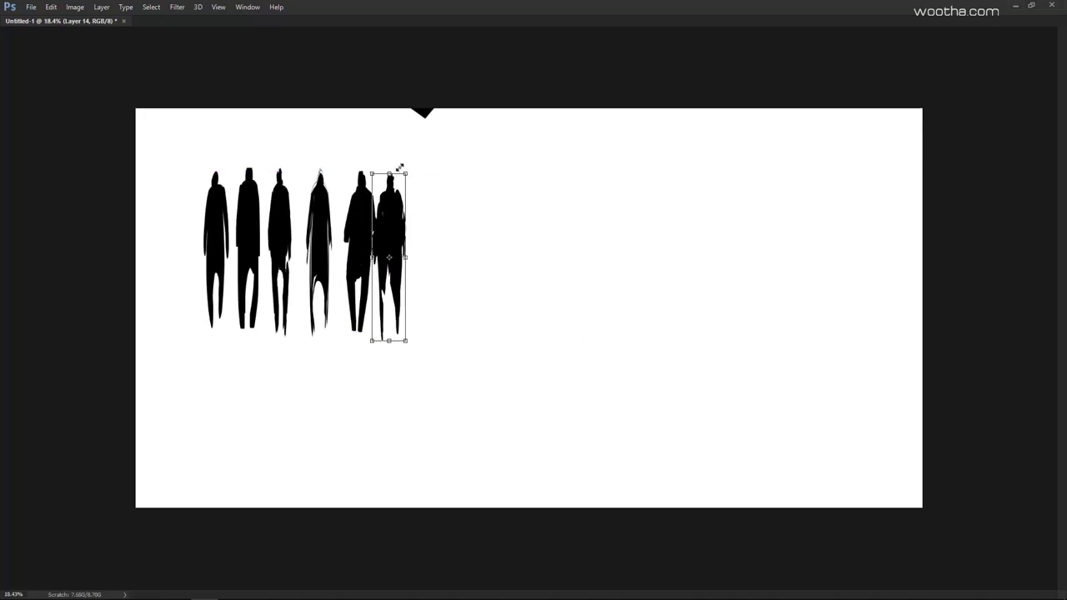
{"action": "key", "text": "Return"}
{"action": "left_click_drag", "start_coordinate": [384, 325], "coordinate": [398, 321]}
- Add a new layer above the six figures and choose the 175 px slanted flat brush
{"action": "key", "text": "Tab"}
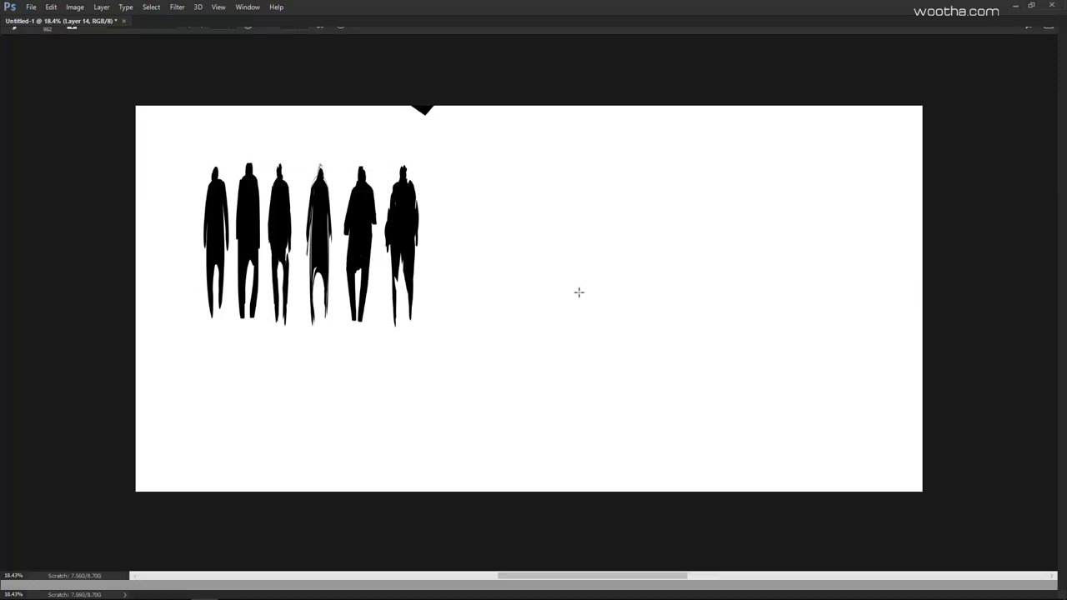
{"action": "left_click", "coordinate": [1032, 402]}
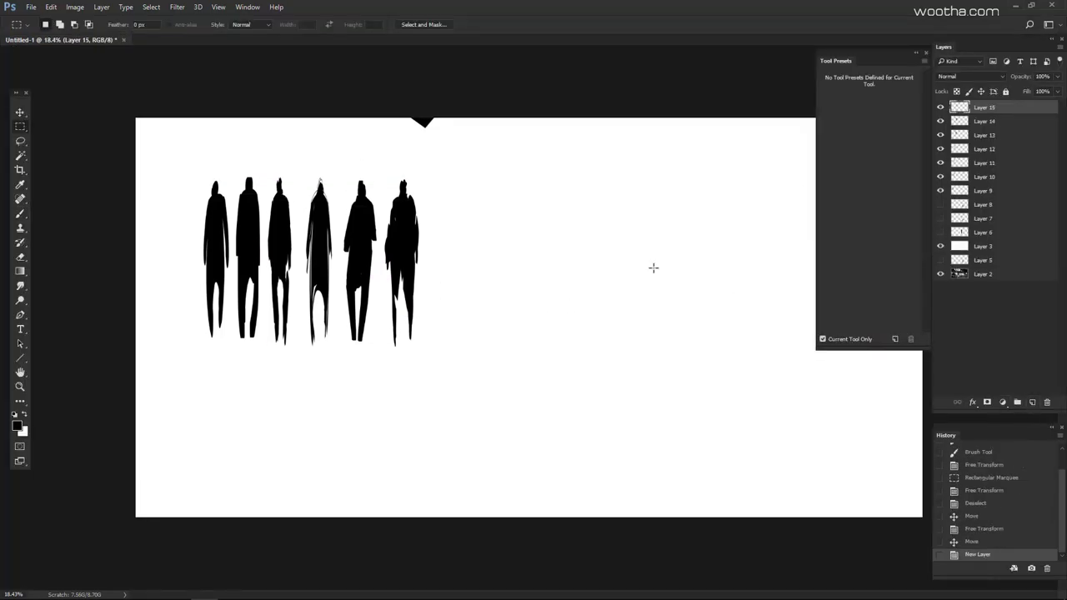
{"action": "key", "text": "b"}
{"action": "right_click", "coordinate": [728, 250]}
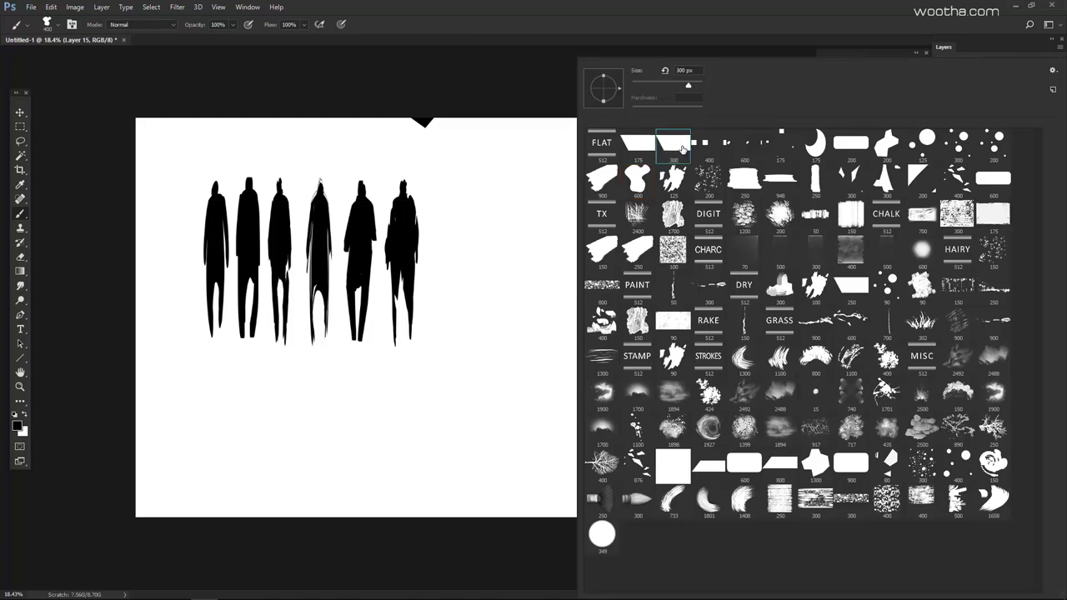
{"action": "left_click", "coordinate": [683, 148]}
{"action": "key", "text": "Tab"}
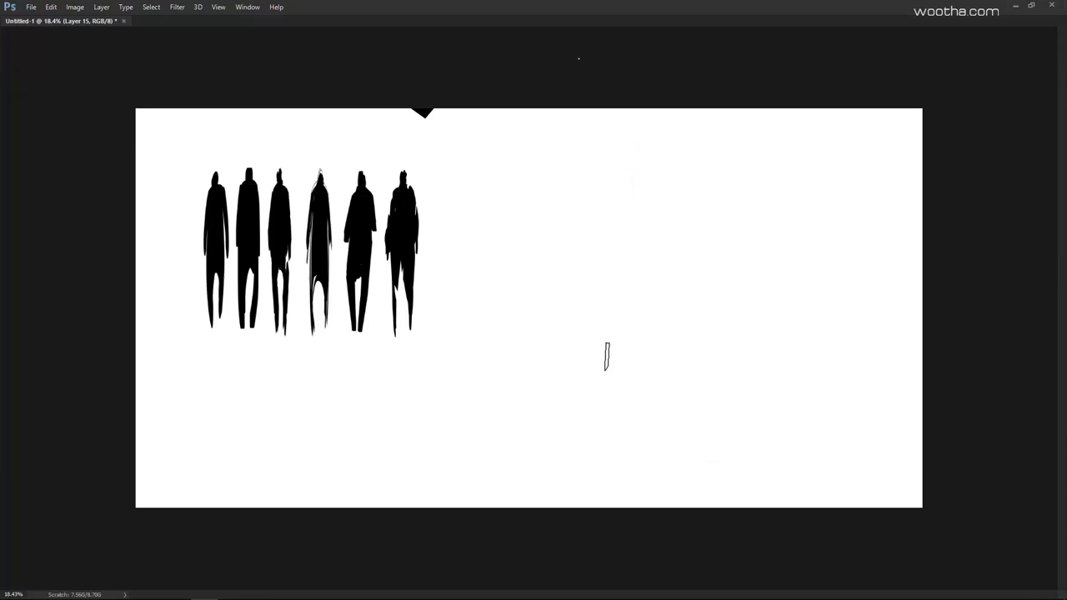
{"action": "right_click", "coordinate": [607, 357]}
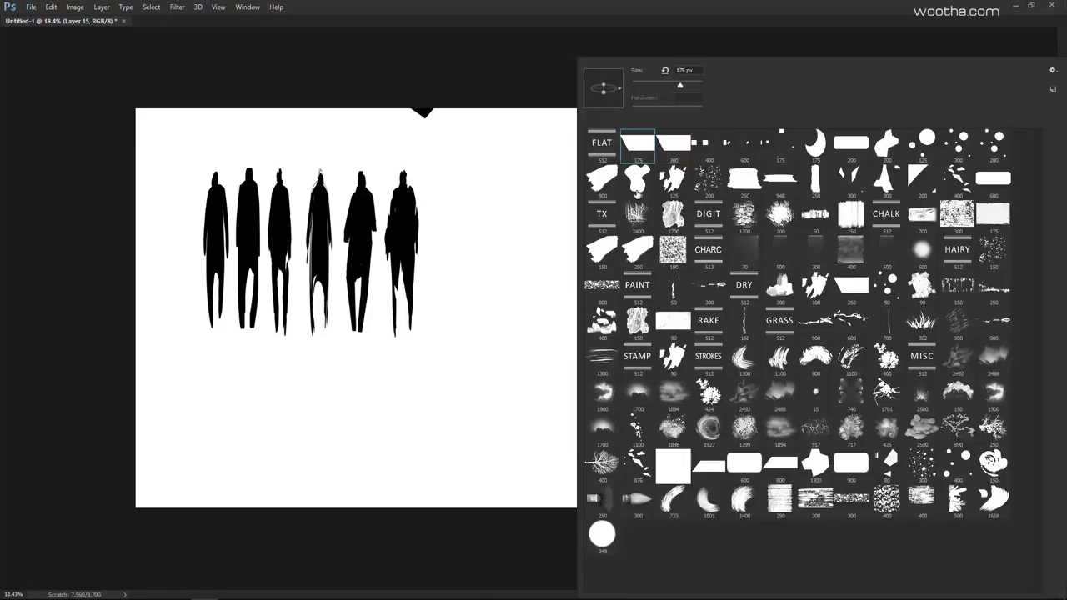
{"action": "left_click", "coordinate": [636, 144]}
{"action": "key", "text": "Tab"}
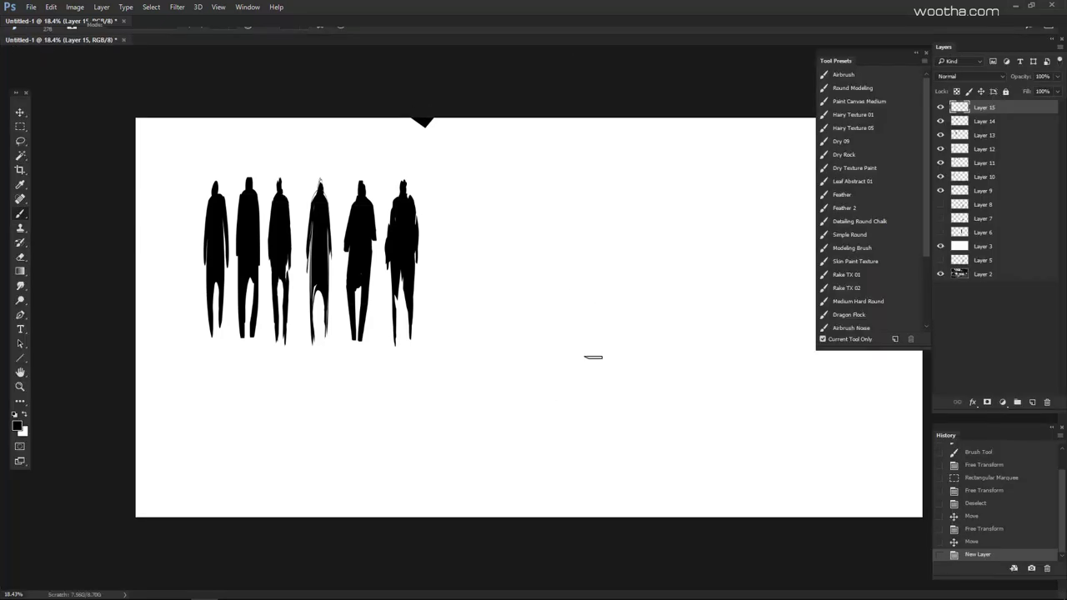
- Enlarge the slanted brush and paint a very wide black torso on two legs with a gap between them
{"action": "left_click_drag", "start_coordinate": [563, 353], "coordinate": [575, 355]}
{"action": "key", "text": "x"}
{"action": "key", "text": "x"}
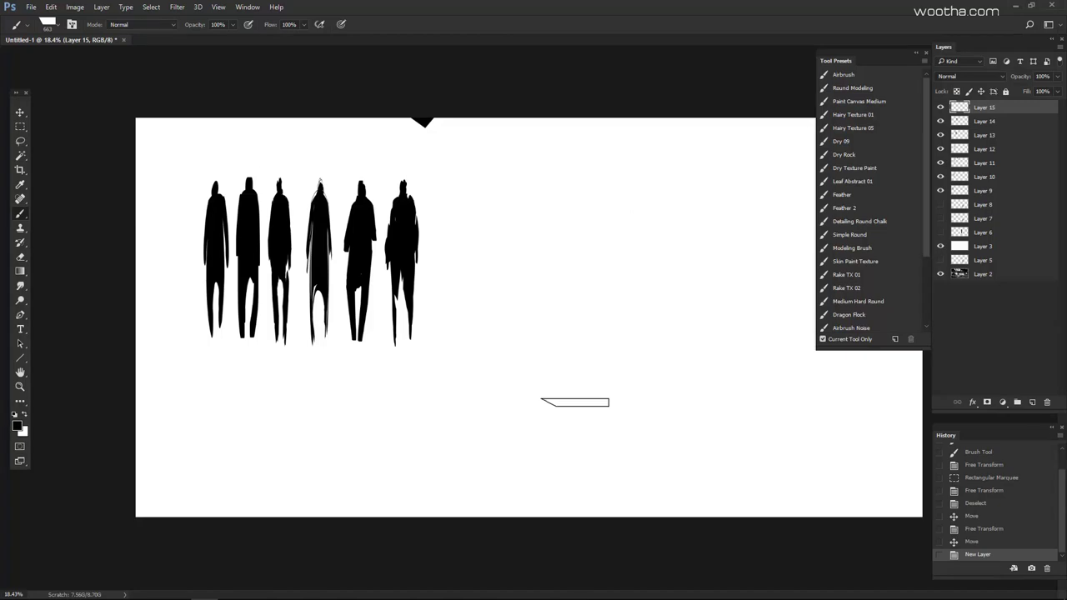
{"action": "key", "text": "Tab"}
{"action": "key", "text": "Tab"}
{"action": "mouse_move", "coordinate": [600, 402]}
{"action": "left_mouse_down"}
{"action": "mouse_move", "coordinate": [554, 377]}
{"action": "mouse_move", "coordinate": [559, 232]}
{"action": "mouse_move", "coordinate": [789, 323]}
{"action": "mouse_move", "coordinate": [723, 397]}
{"action": "left_mouse_up"}
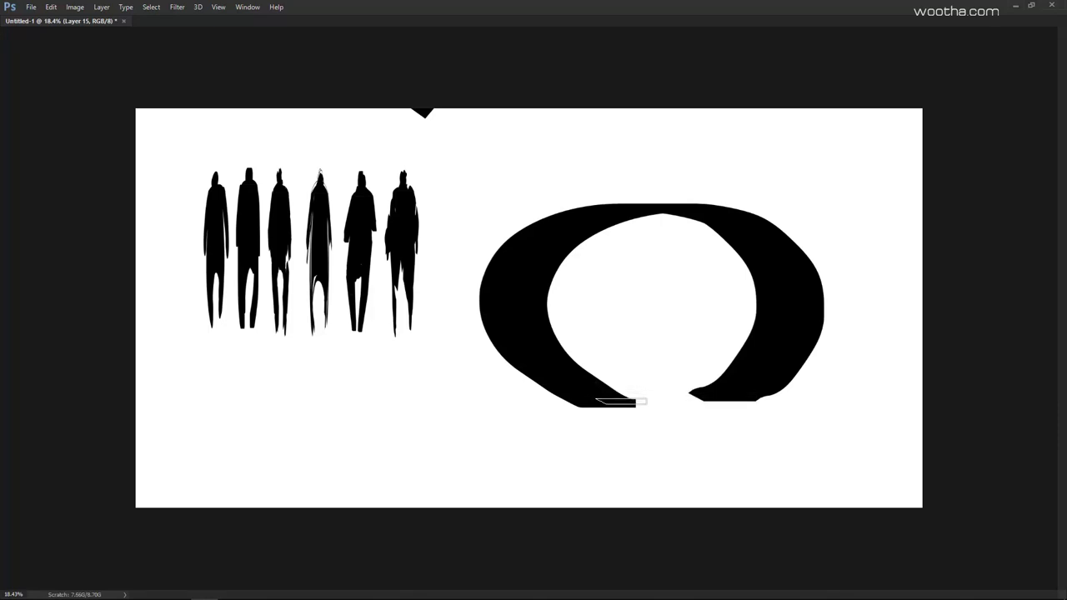
{"action": "mouse_move", "coordinate": [619, 404]}
{"action": "left_mouse_down"}
{"action": "mouse_move", "coordinate": [616, 353]}
{"action": "mouse_move", "coordinate": [737, 364]}
{"action": "mouse_move", "coordinate": [709, 396]}
{"action": "mouse_move", "coordinate": [700, 379]}
{"action": "mouse_move", "coordinate": [718, 379]}
{"action": "mouse_move", "coordinate": [712, 386]}
{"action": "mouse_move", "coordinate": [720, 383]}
{"action": "mouse_move", "coordinate": [675, 360]}
{"action": "mouse_move", "coordinate": [686, 373]}
{"action": "mouse_move", "coordinate": [751, 338]}
{"action": "mouse_move", "coordinate": [743, 352]}
{"action": "mouse_move", "coordinate": [745, 335]}
{"action": "mouse_move", "coordinate": [643, 259]}
{"action": "left_mouse_up"}
{"action": "left_click_drag", "start_coordinate": [680, 221], "coordinate": [572, 337]}
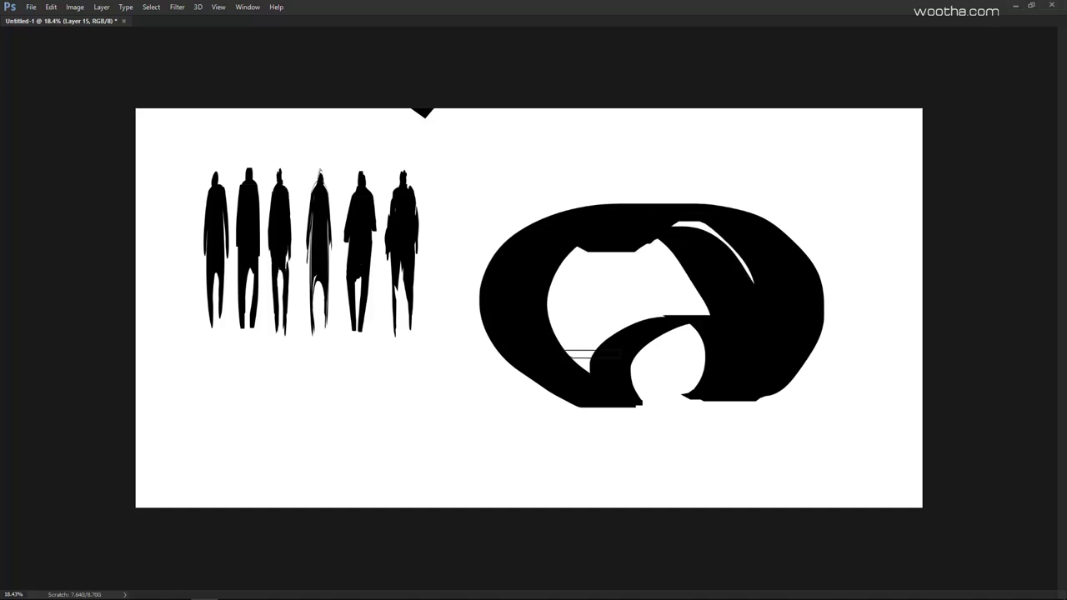
{"action": "mouse_move", "coordinate": [686, 299]}
{"action": "left_mouse_down"}
{"action": "mouse_move", "coordinate": [710, 311]}
{"action": "mouse_move", "coordinate": [701, 315]}
{"action": "mouse_move", "coordinate": [659, 257]}
{"action": "mouse_move", "coordinate": [676, 245]}
{"action": "mouse_move", "coordinate": [729, 259]}
{"action": "mouse_move", "coordinate": [687, 230]}
{"action": "mouse_move", "coordinate": [713, 340]}
{"action": "mouse_move", "coordinate": [632, 253]}
{"action": "mouse_move", "coordinate": [672, 242]}
{"action": "left_mouse_up"}
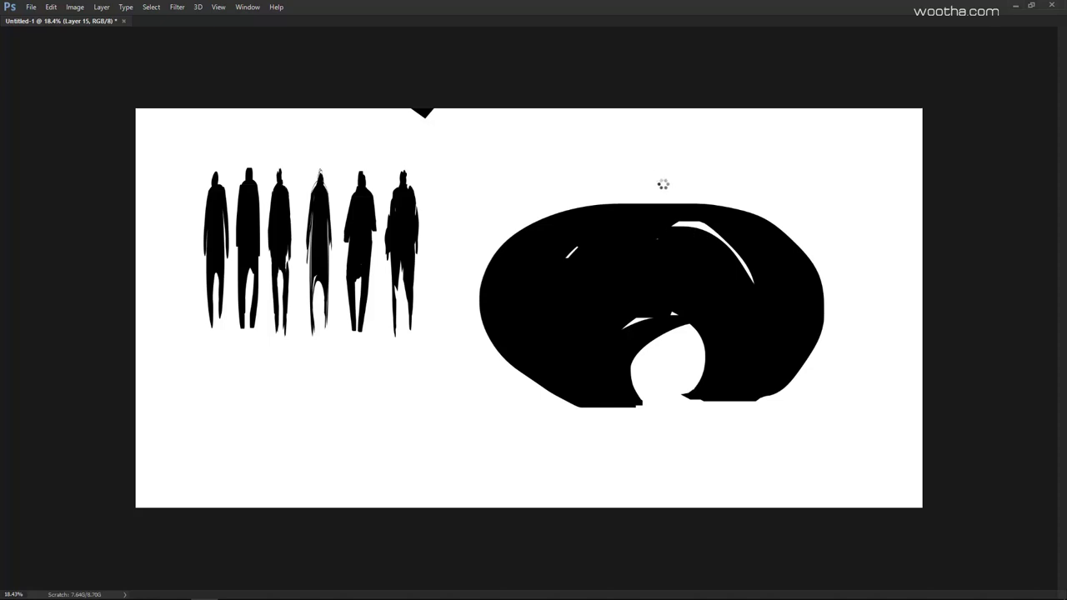
- Paint a wide head on top of the broad torso and a sloping arm on each side
{"action": "mouse_move", "coordinate": [663, 184]}
{"action": "left_mouse_down"}
{"action": "mouse_move", "coordinate": [685, 179]}
{"action": "mouse_move", "coordinate": [661, 173]}
{"action": "mouse_move", "coordinate": [691, 186]}
{"action": "mouse_move", "coordinate": [597, 215]}
{"action": "left_mouse_up"}
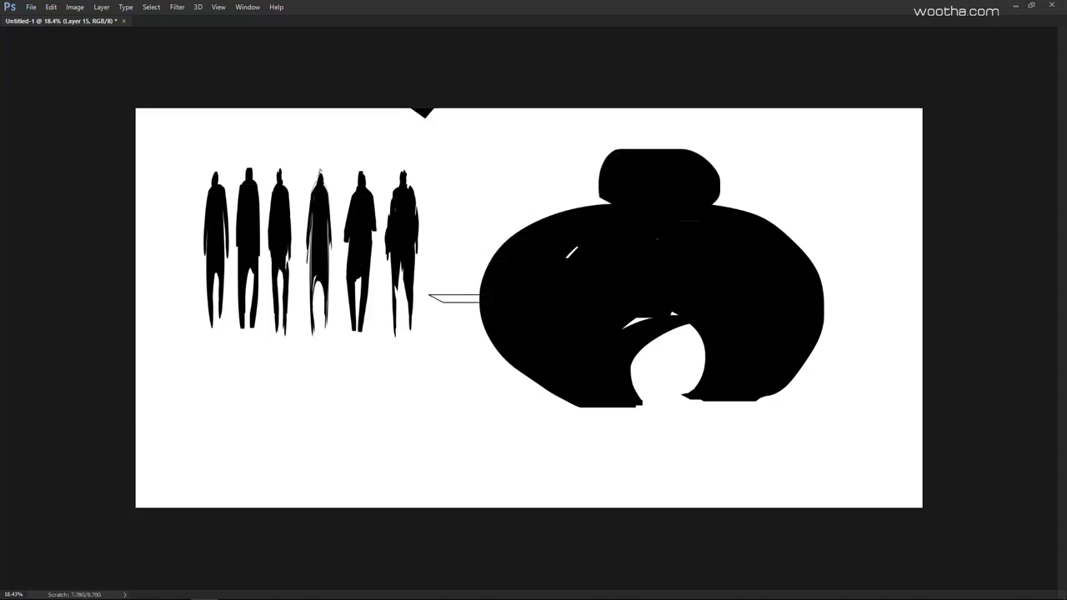
{"action": "mouse_move", "coordinate": [460, 300]}
{"action": "left_mouse_down"}
{"action": "mouse_move", "coordinate": [476, 266]}
{"action": "mouse_move", "coordinate": [614, 201]}
{"action": "left_mouse_up"}
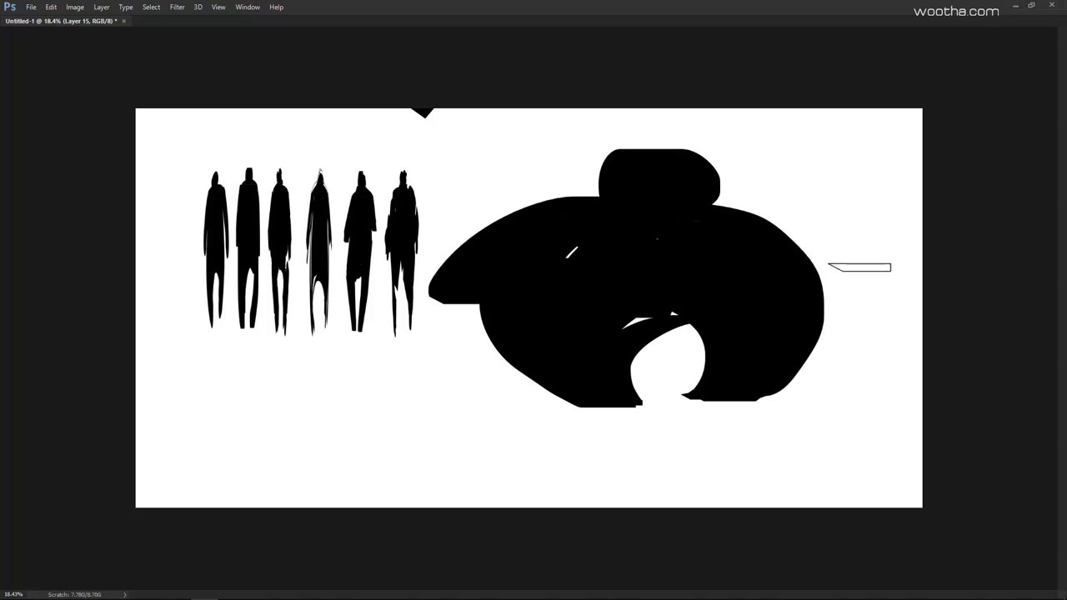
{"action": "mouse_move", "coordinate": [859, 266]}
{"action": "left_mouse_down"}
{"action": "mouse_move", "coordinate": [801, 237]}
{"action": "mouse_move", "coordinate": [753, 248]}
{"action": "left_mouse_up"}
{"action": "key", "text": "ctrl+z"}
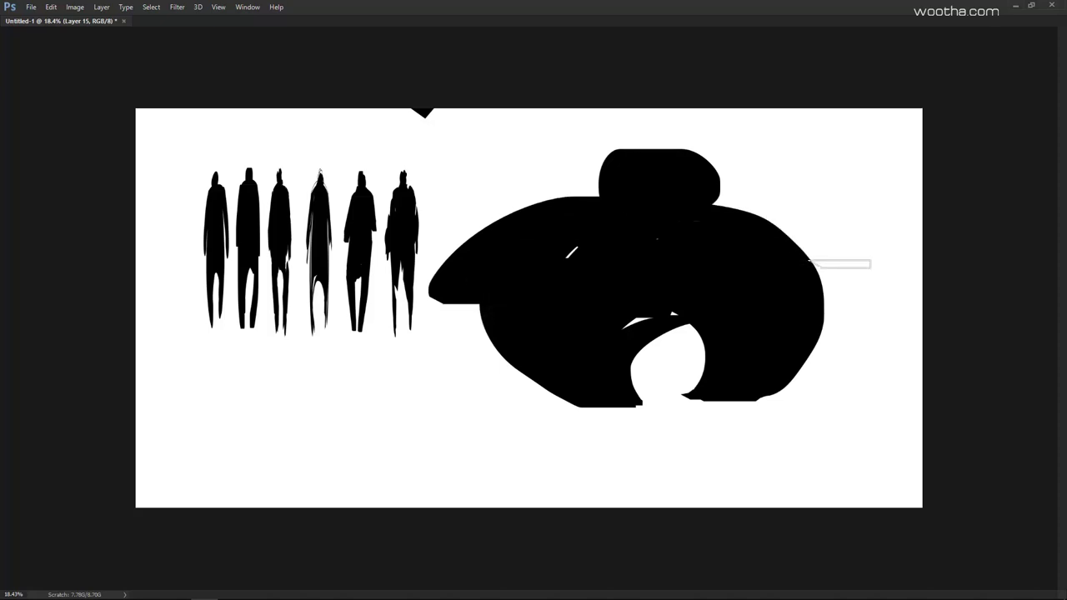
{"action": "left_click_drag", "start_coordinate": [907, 273], "coordinate": [730, 208]}
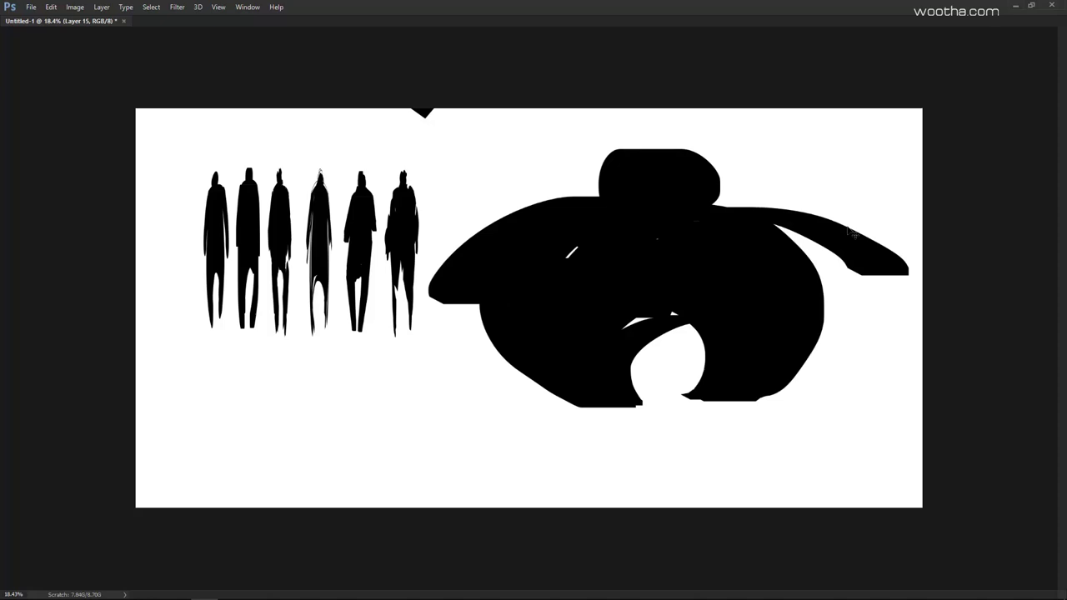
- Squash the wide slanted-brush figure horizontally with Free Transform to a slim standing silhouette
{"action": "key", "text": "ctrl+t"}
{"action": "left_click_drag", "start_coordinate": [908, 278], "coordinate": [690, 278]}
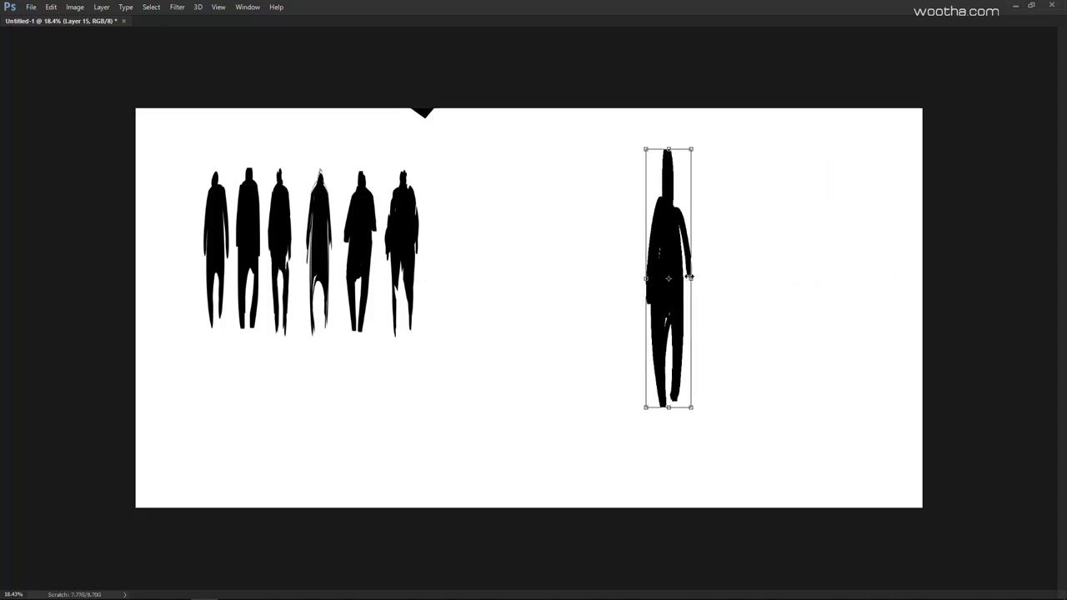
{"action": "key", "text": "Return"}
- Select the slim figure's long head and shoulders, flatten them vertically with Free Transform and clear the selection
{"action": "left_click_drag", "start_coordinate": [626, 110], "coordinate": [708, 216]}
{"action": "key", "text": "ctrl+t"}
{"action": "left_click_drag", "start_coordinate": [667, 136], "coordinate": [663, 173]}
{"action": "key", "text": "Return"}
{"action": "key", "text": "ctrl+d"}
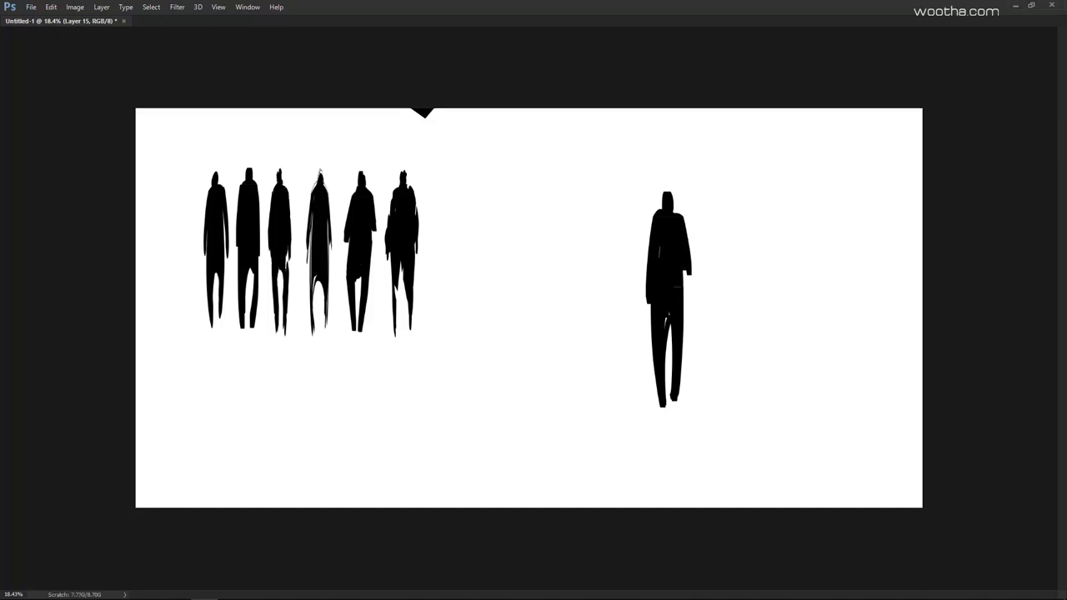
- Move the newest figure to the end of the row and scale it down to match the other six
{"action": "left_click_drag", "start_coordinate": [751, 355], "coordinate": [579, 309]}
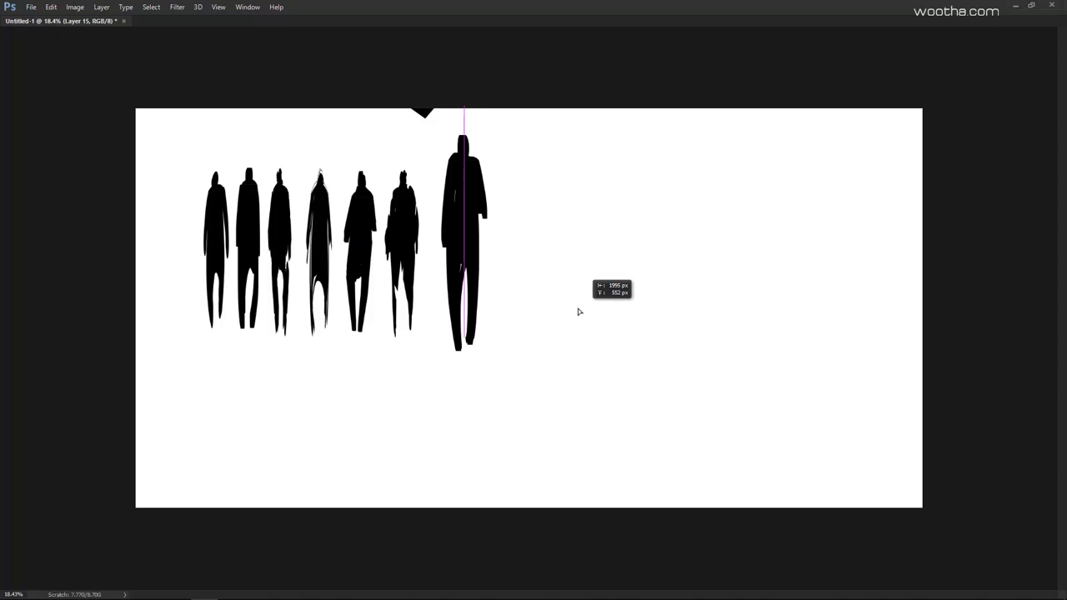
{"action": "key", "text": "ctrl+t"}
{"action": "left_click_drag", "start_coordinate": [475, 136], "coordinate": [464, 196]}
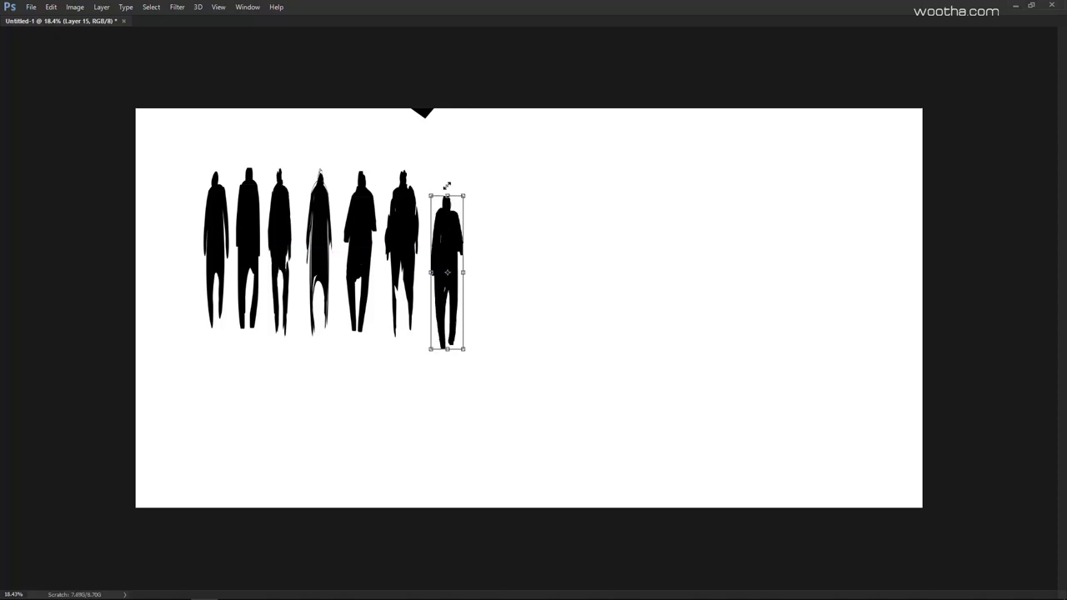
{"action": "key", "text": "Return"}
{"action": "mouse_move", "coordinate": [515, 343]}
{"action": "left_mouse_down"}
{"action": "mouse_move", "coordinate": [513, 316]}
{"action": "mouse_move", "coordinate": [505, 341]}
{"action": "left_mouse_up"}
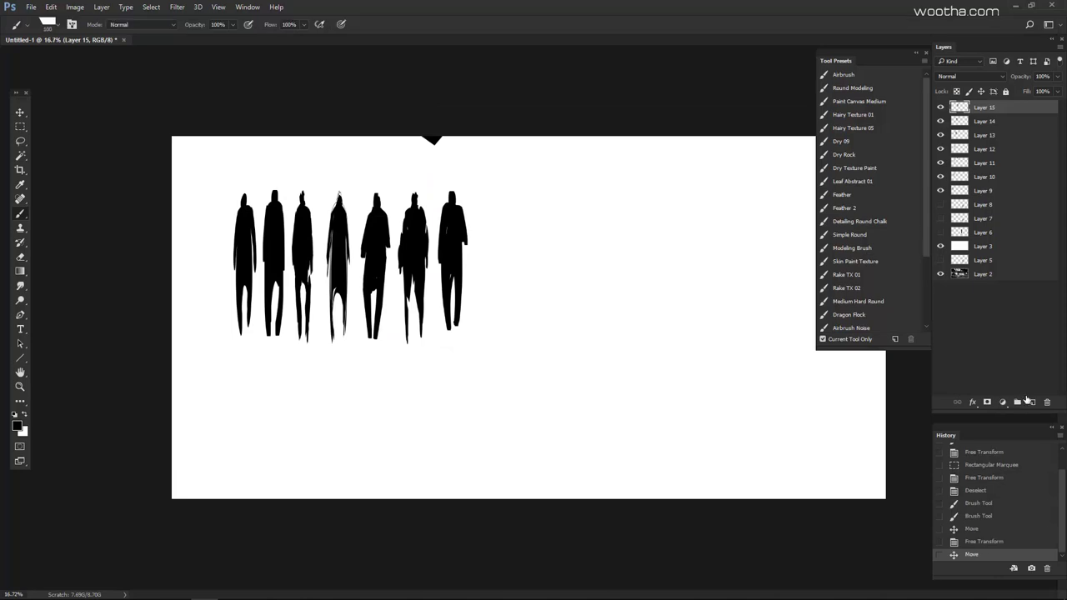
- On a new layer, paint a wide arch of two spread legs with the jagged 300 px brush in the empty canvas area
{"action": "left_click", "coordinate": [1033, 402]}
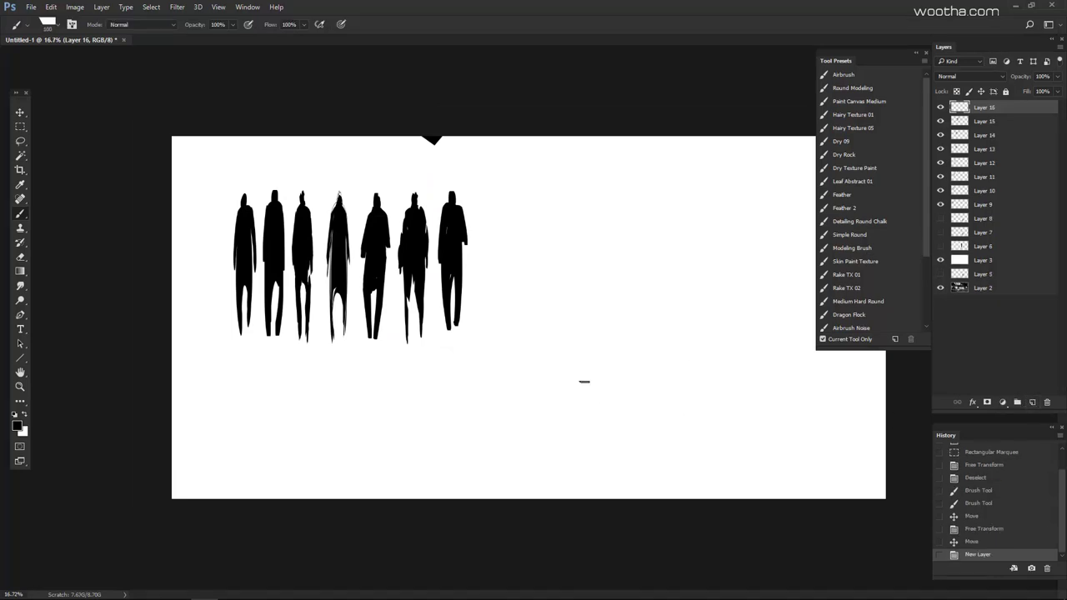
{"action": "right_click", "coordinate": [807, 278]}
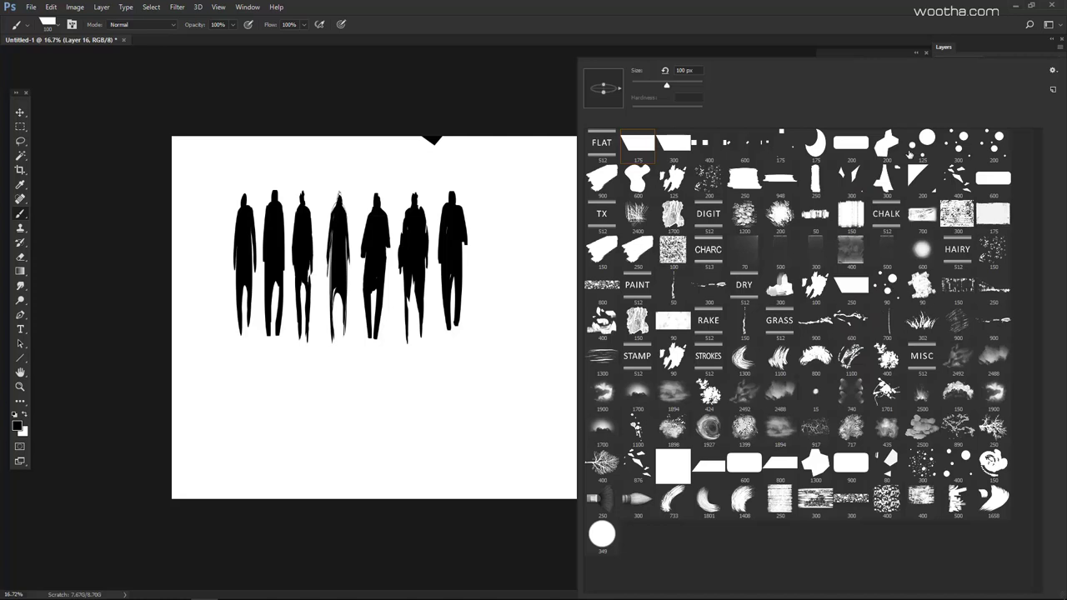
{"action": "left_click", "coordinate": [887, 178]}
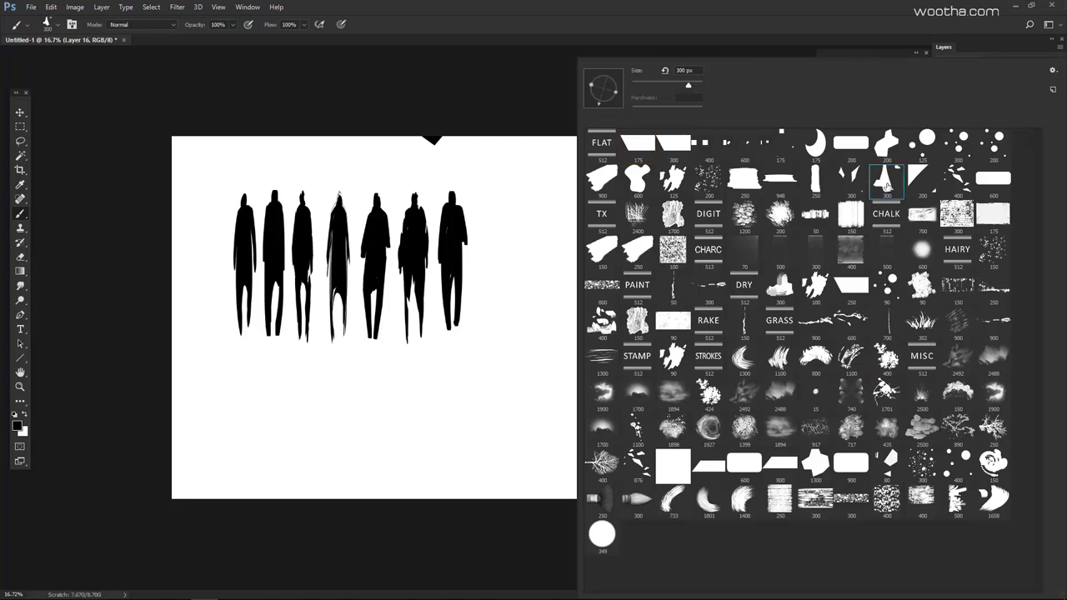
{"action": "key", "text": "Return"}
{"action": "mouse_move", "coordinate": [639, 402]}
{"action": "left_mouse_down"}
{"action": "mouse_move", "coordinate": [684, 369]}
{"action": "mouse_move", "coordinate": [747, 414]}
{"action": "mouse_move", "coordinate": [736, 423]}
{"action": "mouse_move", "coordinate": [672, 330]}
{"action": "mouse_move", "coordinate": [660, 402]}
{"action": "mouse_move", "coordinate": [672, 394]}
{"action": "mouse_move", "coordinate": [658, 336]}
{"action": "mouse_move", "coordinate": [698, 343]}
{"action": "mouse_move", "coordinate": [659, 341]}
{"action": "mouse_move", "coordinate": [653, 377]}
{"action": "left_mouse_up"}
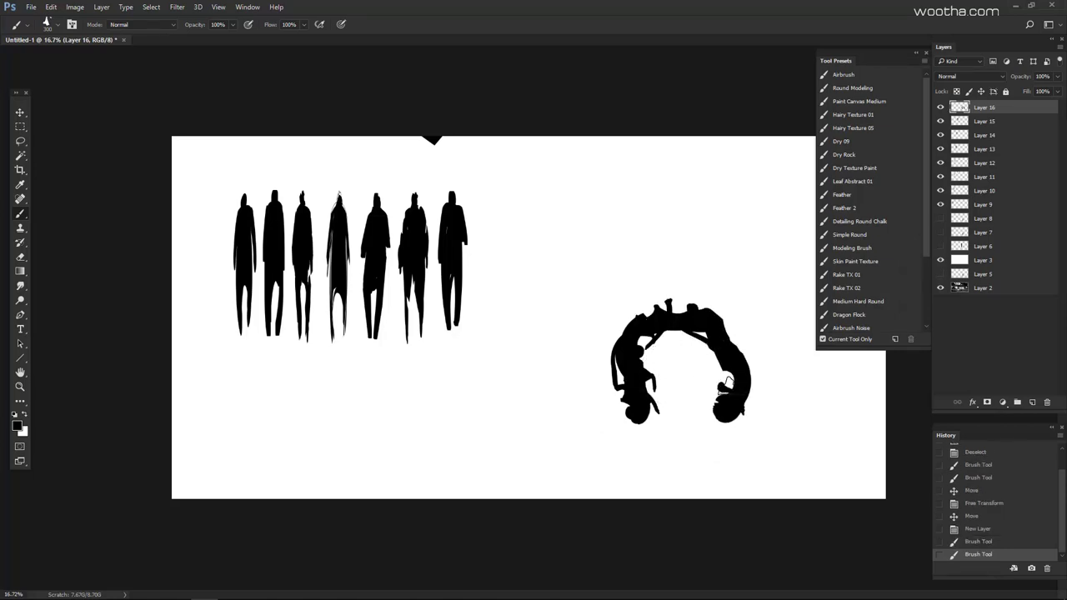
{"action": "mouse_move", "coordinate": [728, 383]}
{"action": "left_mouse_down"}
{"action": "mouse_move", "coordinate": [658, 367]}
{"action": "mouse_move", "coordinate": [692, 352]}
{"action": "mouse_move", "coordinate": [727, 381]}
{"action": "left_mouse_up"}
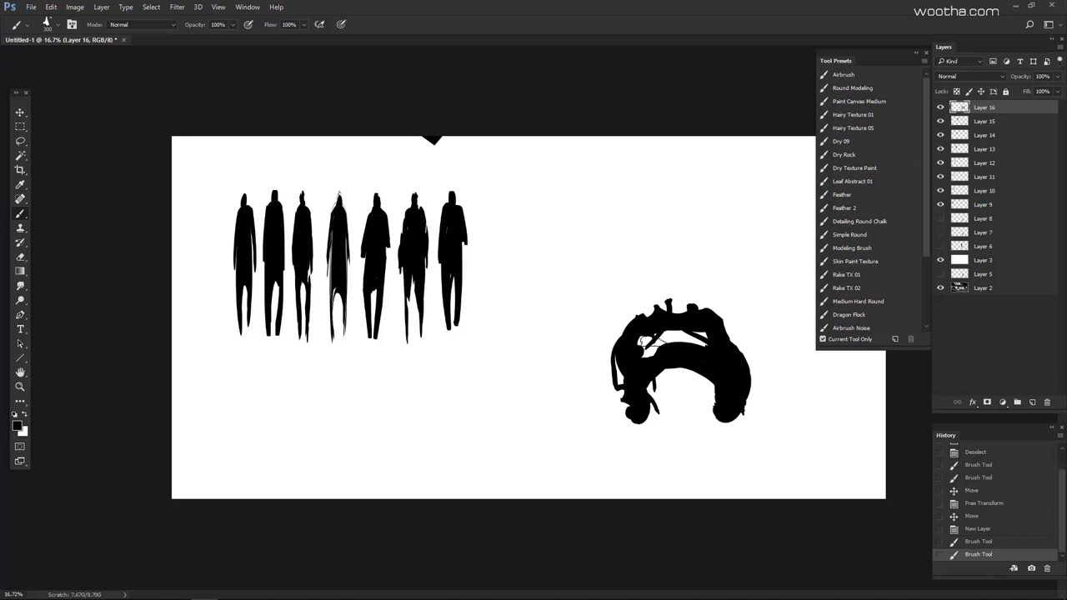
- Paint a broad torso and head on top of the arch and add an arm on each side
{"action": "mouse_move", "coordinate": [675, 337]}
{"action": "left_mouse_down"}
{"action": "mouse_move", "coordinate": [691, 262]}
{"action": "mouse_move", "coordinate": [677, 288]}
{"action": "mouse_move", "coordinate": [694, 298]}
{"action": "left_mouse_up"}
{"action": "mouse_move", "coordinate": [634, 330]}
{"action": "left_mouse_down"}
{"action": "mouse_move", "coordinate": [600, 339]}
{"action": "mouse_move", "coordinate": [627, 327]}
{"action": "left_mouse_up"}
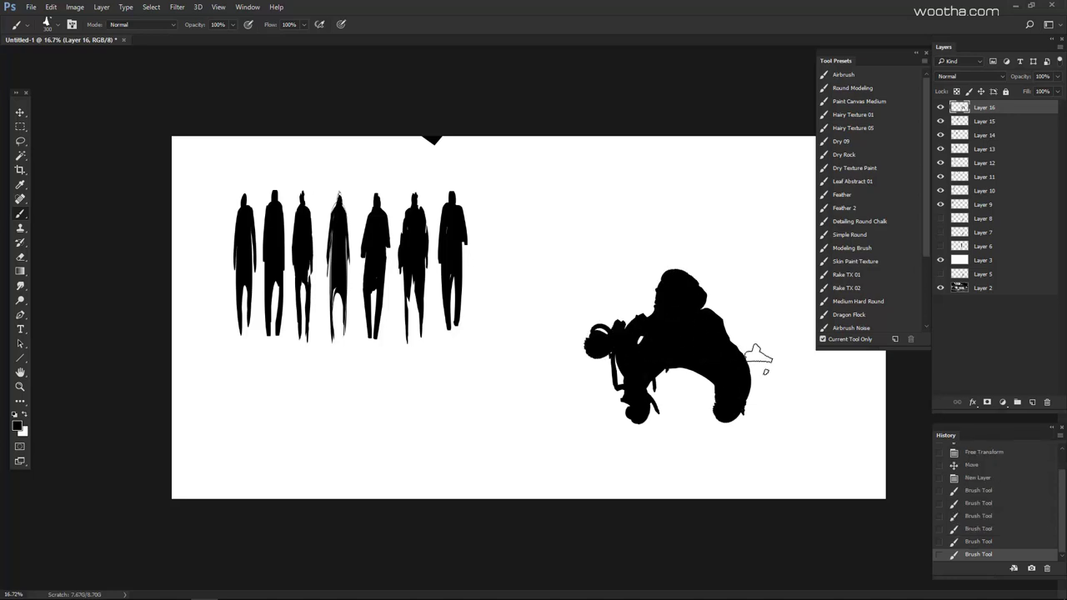
{"action": "mouse_move", "coordinate": [735, 329]}
{"action": "left_mouse_down"}
{"action": "mouse_move", "coordinate": [763, 355]}
{"action": "mouse_move", "coordinate": [696, 352]}
{"action": "left_mouse_up"}
- Squash the wide figure horizontally to about 16.5% with Free Transform and move it beside the row of silhouettes
{"action": "key", "text": "ctrl+t"}
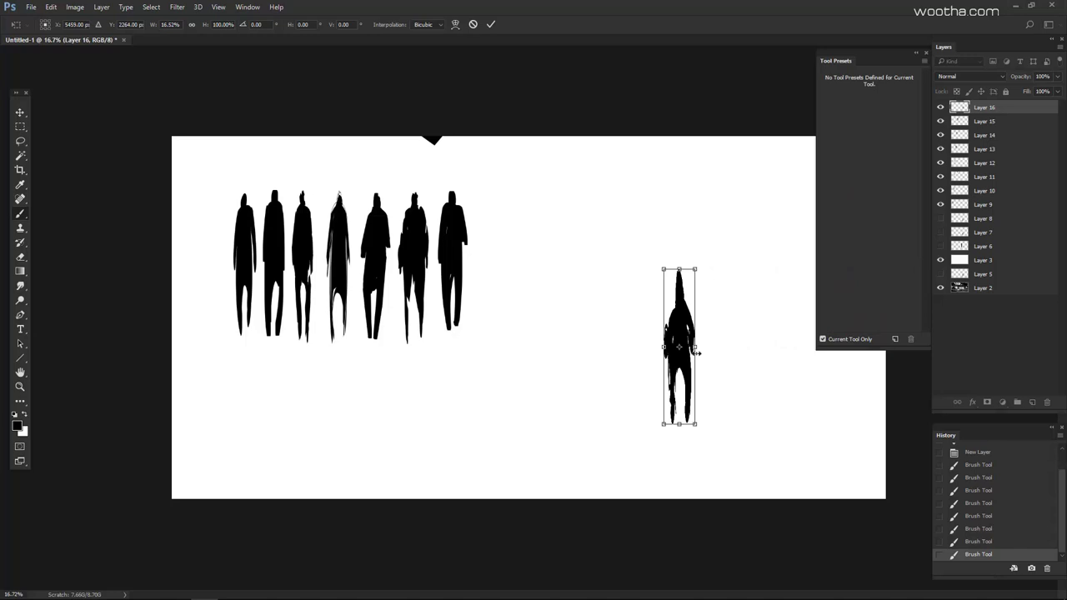
{"action": "key", "text": "Return"}
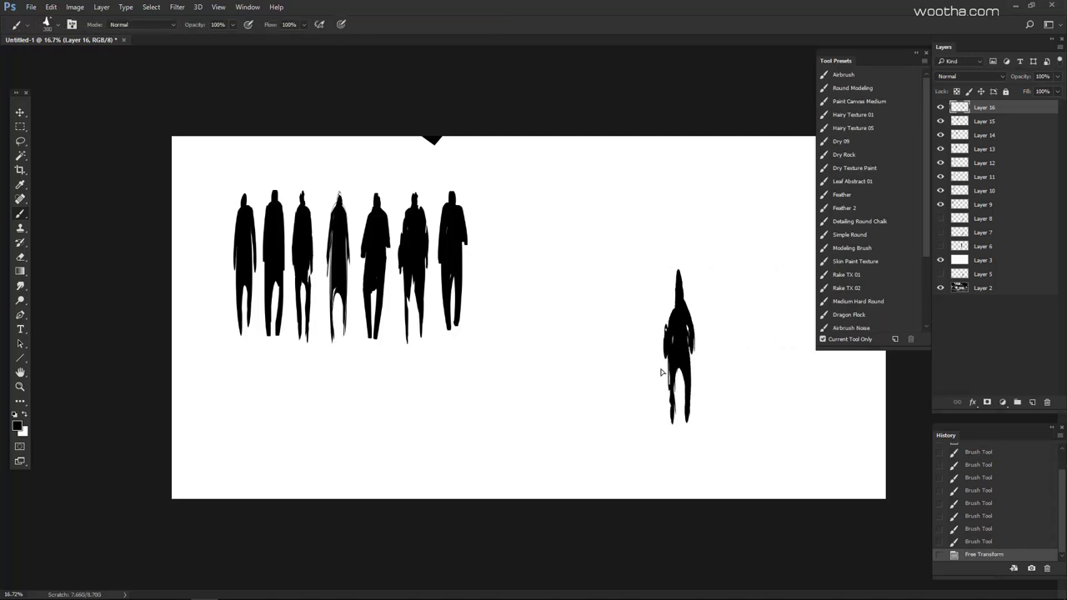
{"action": "mouse_move", "coordinate": [662, 372]}
{"action": "left_mouse_down"}
{"action": "mouse_move", "coordinate": [571, 319]}
{"action": "mouse_move", "coordinate": [546, 317]}
{"action": "left_mouse_up"}
{"action": "left_click_drag", "start_coordinate": [545, 276], "coordinate": [561, 276]}
- Select the slim figure's long pointed head, flatten it vertically to about 35% with Free Transform and clear the selection
{"action": "key", "text": "m"}
{"action": "left_click_drag", "start_coordinate": [490, 135], "coordinate": [557, 219]}
{"action": "key", "text": "ctrl+t"}
{"action": "left_click_drag", "start_coordinate": [522, 134], "coordinate": [522, 189]}
{"action": "key", "text": "Return"}
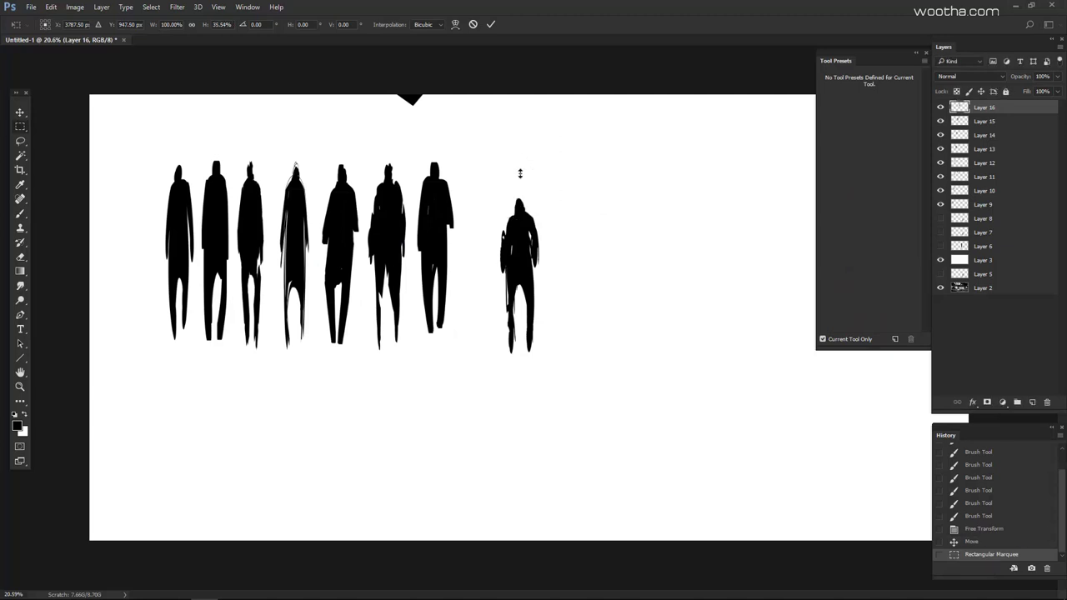
{"action": "key", "text": "ctrl+d"}
- Move the newest figure to the end of the row and scale it up to about 114% to match the others
{"action": "left_click_drag", "start_coordinate": [611, 395], "coordinate": [579, 379]}
{"action": "key", "text": "ctrl+t"}
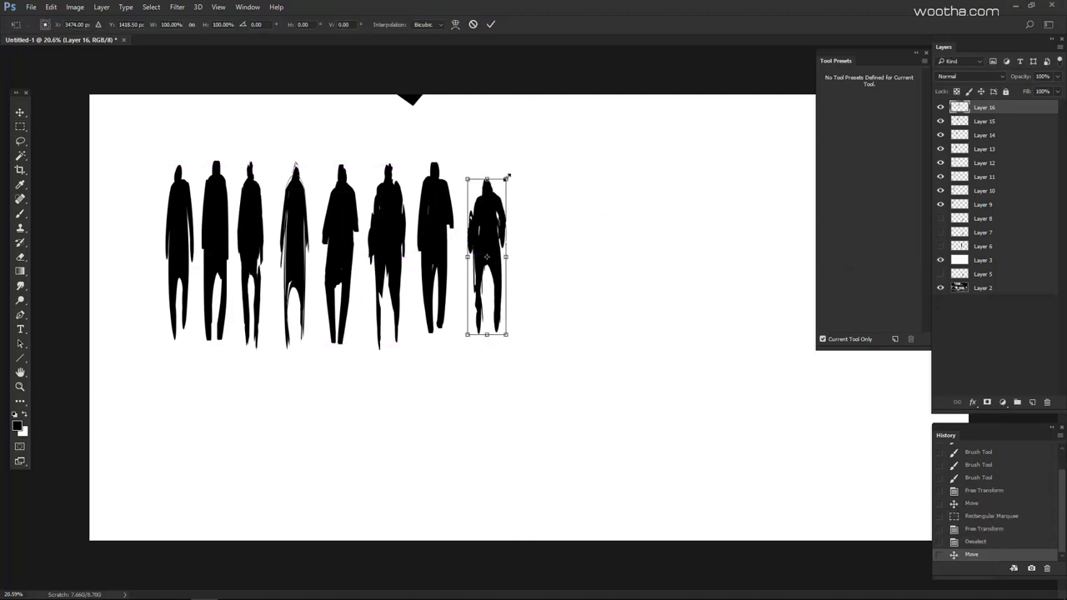
{"action": "left_click_drag", "start_coordinate": [506, 177], "coordinate": [513, 158]}
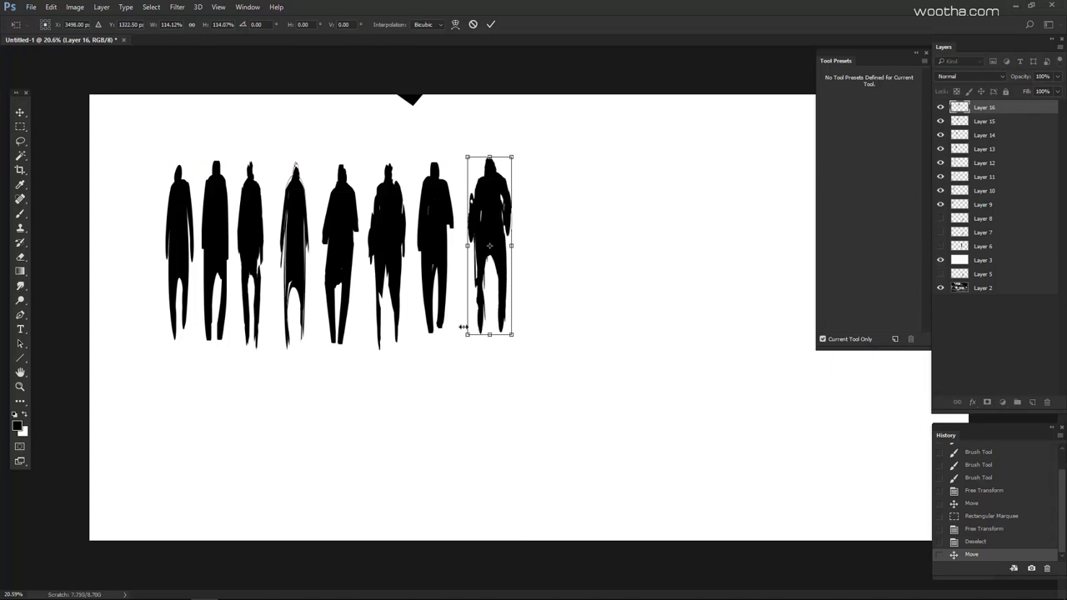
{"action": "key", "text": "Return"}
{"action": "mouse_move", "coordinate": [572, 309]}
{"action": "left_mouse_down"}
{"action": "mouse_move", "coordinate": [558, 332]}
{"action": "mouse_move", "coordinate": [575, 316]}
{"action": "left_mouse_up"}
- Hide the other silhouettes and the white backdrop layer, then move the remaining figure onto the foreground ground of the scene
{"action": "scroll", "coordinate": [575, 315], "scroll_direction": "down", "scroll_amount": 2}
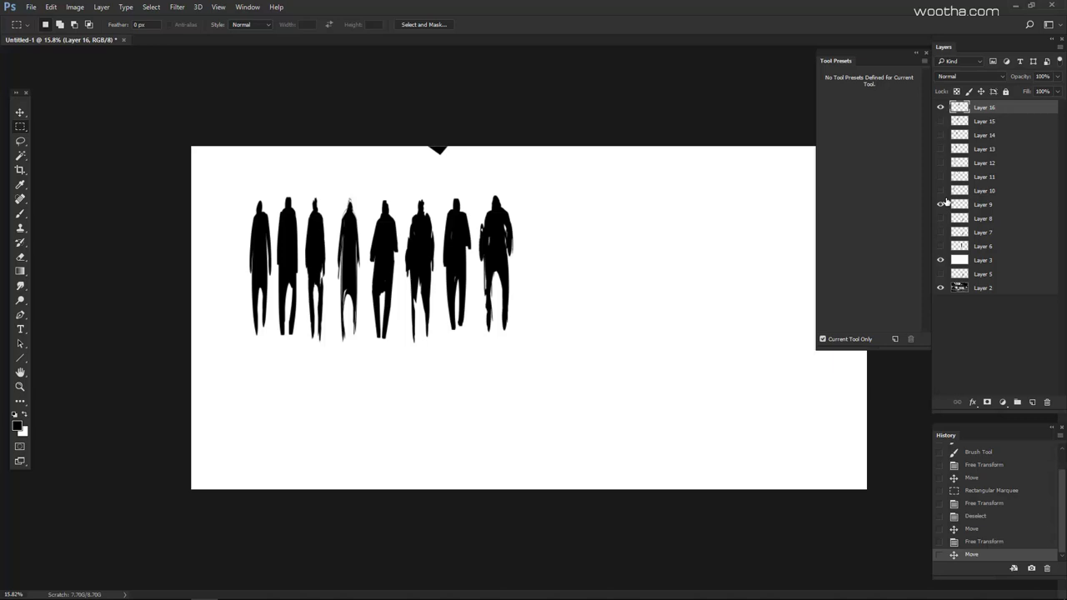
{"action": "left_click", "coordinate": [941, 273]}
{"action": "left_click", "coordinate": [941, 260]}
{"action": "key", "text": "Tab"}
{"action": "left_click_drag", "start_coordinate": [594, 328], "coordinate": [739, 447]}
{"action": "scroll", "coordinate": [768, 470], "scroll_direction": "up", "scroll_amount": 6}
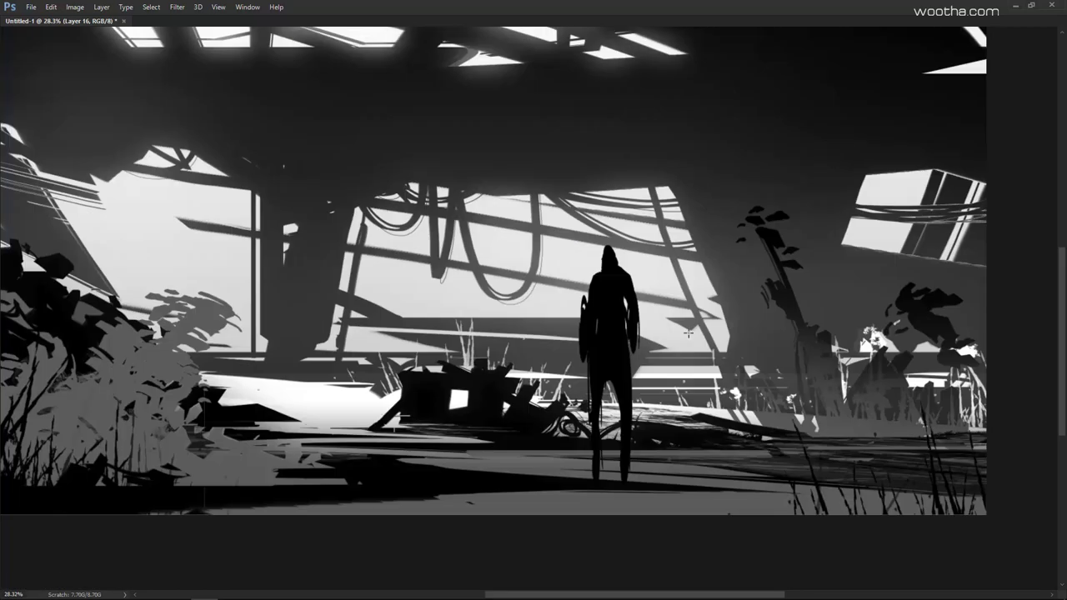
{"action": "scroll", "coordinate": [653, 307], "scroll_direction": "up", "scroll_amount": 3}
{"action": "mouse_move", "coordinate": [592, 326]}
{"action": "left_mouse_down"}
{"action": "mouse_move", "coordinate": [638, 323]}
{"action": "mouse_move", "coordinate": [617, 350]}
{"action": "mouse_move", "coordinate": [626, 288]}
{"action": "left_mouse_up"}
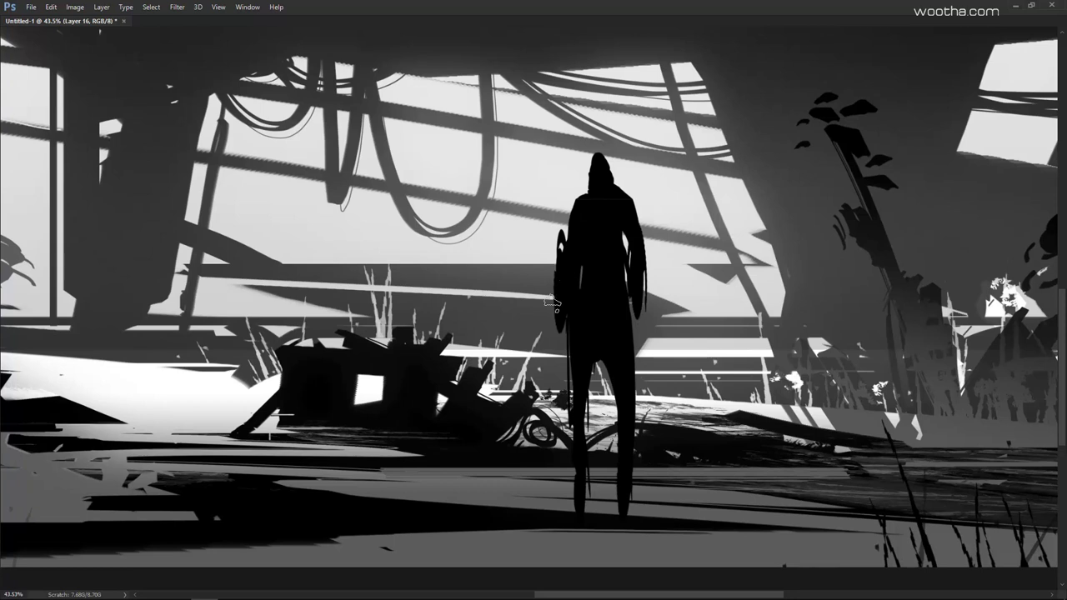
- On a new layer, make a tall elliptical selection over the figure's left hand, fill it black with a round brush as a shield, and deselect
{"action": "key", "text": "Tab"}
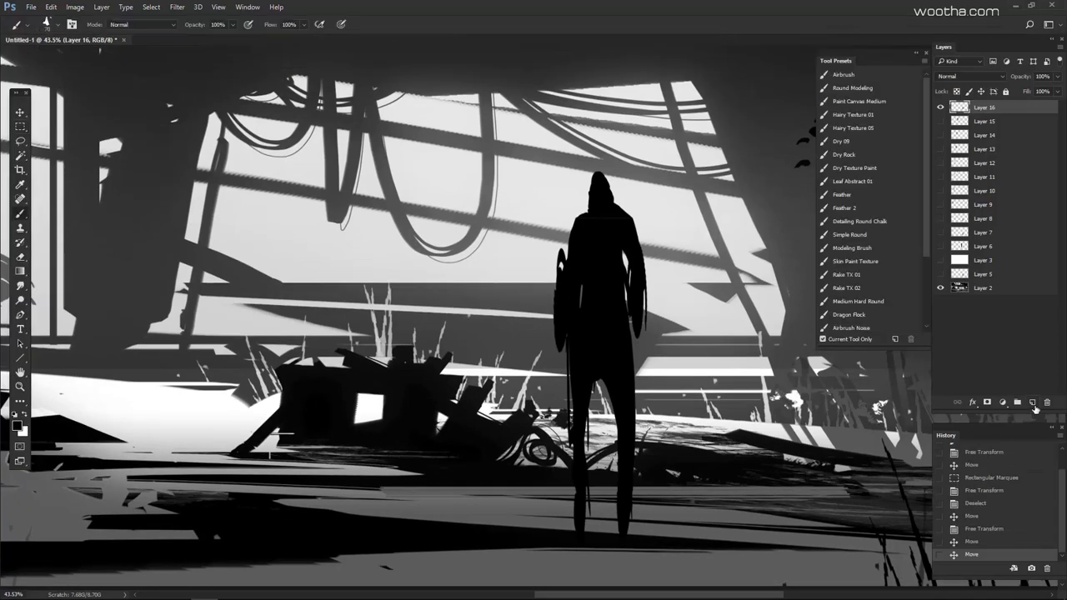
{"action": "key", "text": "m"}
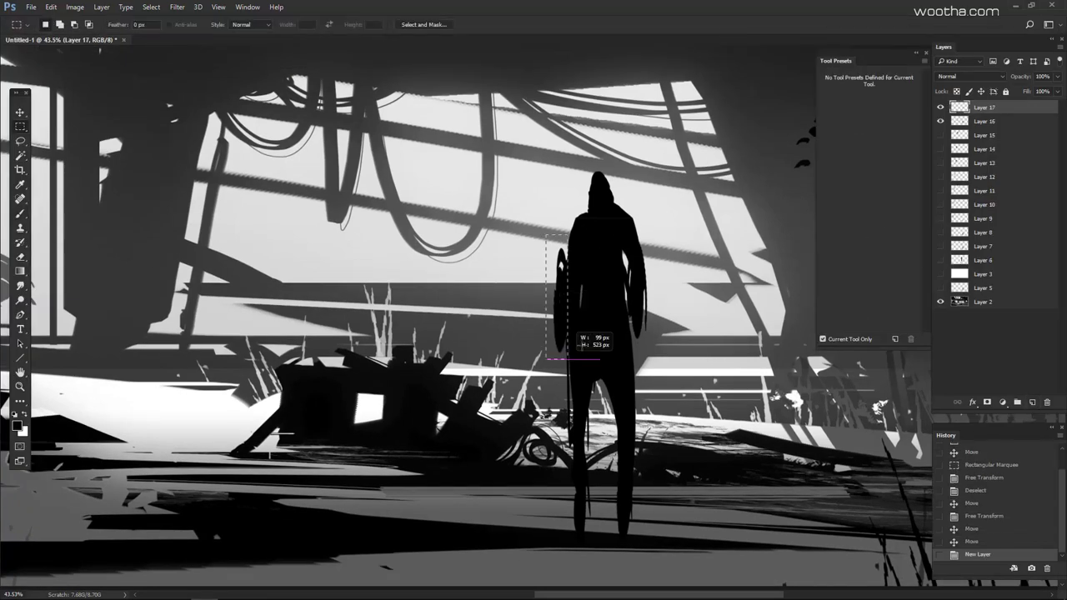
{"action": "left_click_drag", "start_coordinate": [554, 255], "coordinate": [573, 344]}
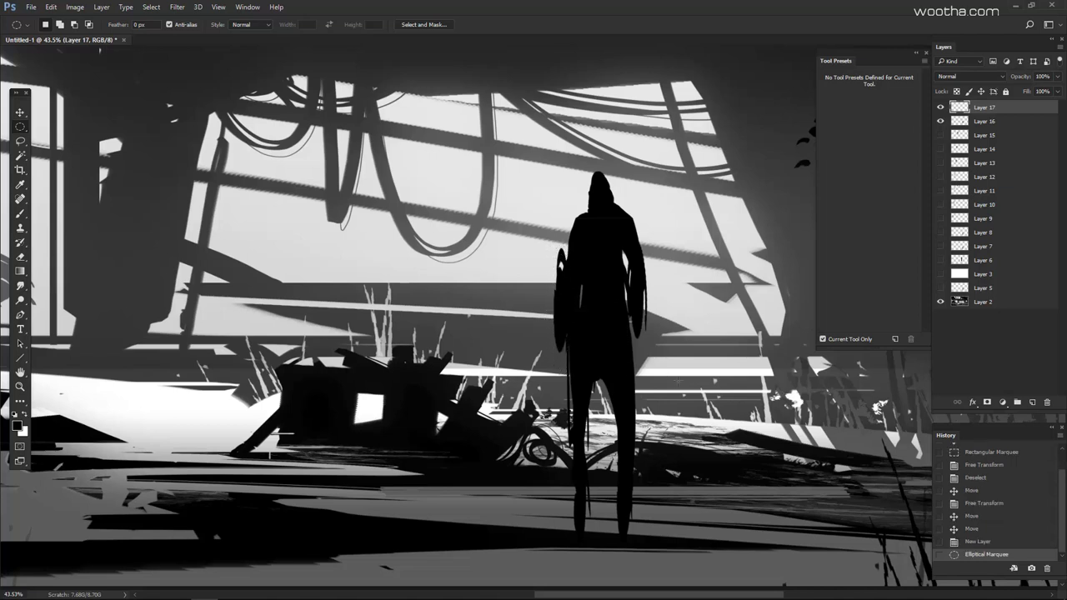
{"action": "key", "text": "b"}
{"action": "right_click", "coordinate": [578, 60]}
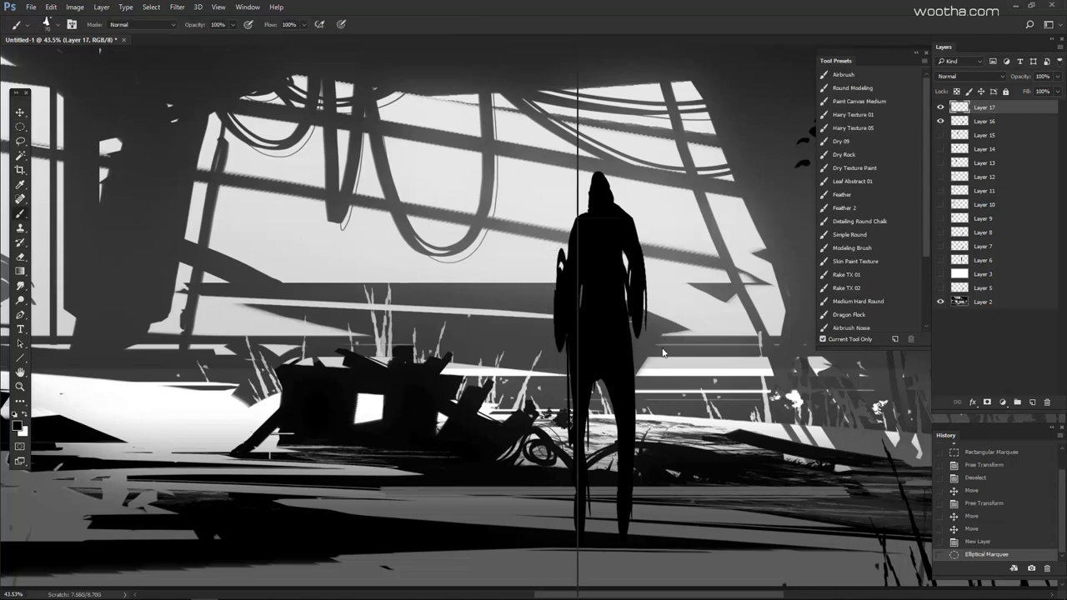
{"action": "double_click", "coordinate": [600, 535]}
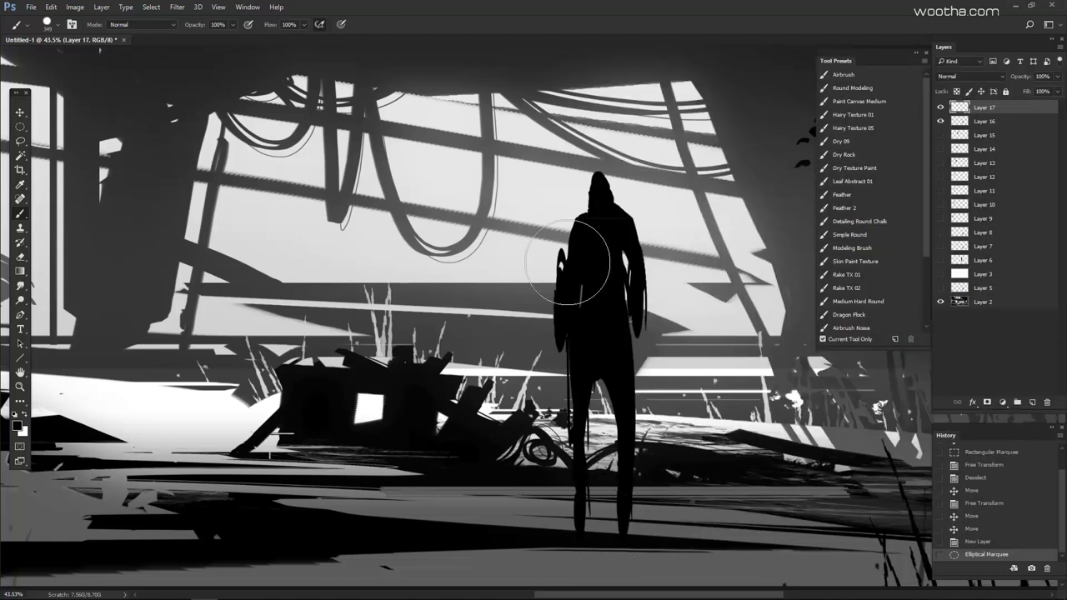
{"action": "mouse_move", "coordinate": [561, 267]}
{"action": "left_mouse_down"}
{"action": "mouse_move", "coordinate": [568, 421]}
{"action": "mouse_move", "coordinate": [553, 389]}
{"action": "left_mouse_up"}
{"action": "key", "text": "["}
{"action": "mouse_move", "coordinate": [581, 291]}
{"action": "left_mouse_down"}
{"action": "mouse_move", "coordinate": [571, 433]}
{"action": "mouse_move", "coordinate": [583, 427]}
{"action": "left_mouse_up"}
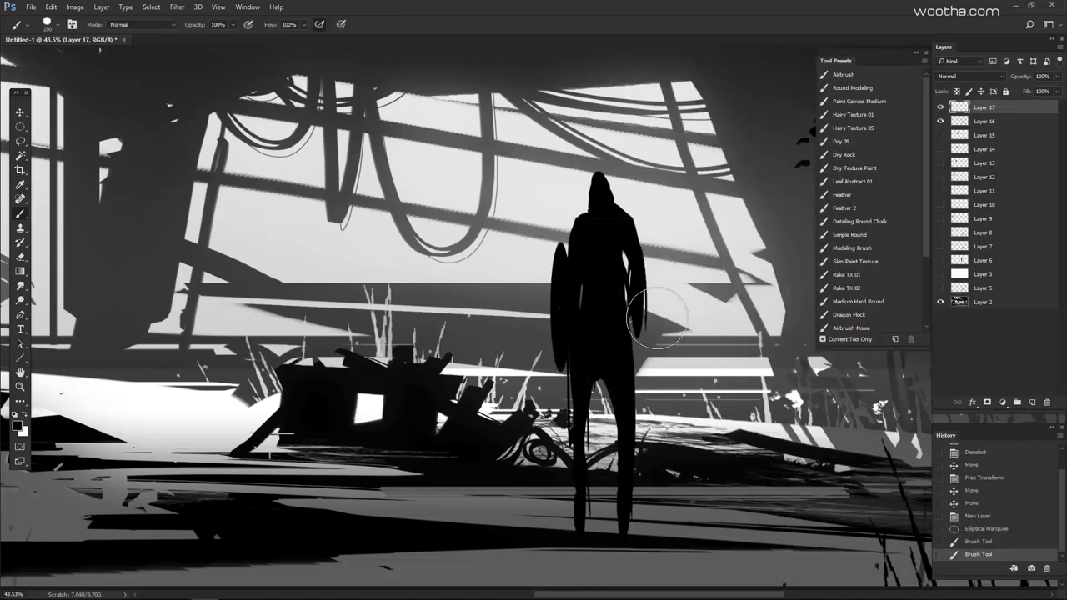
{"action": "key", "text": "ctrl+d"}
- Lasso a thin diagonal sliver across the figure's back, paint it black as a spear, and add a small lassoed tip at its upper end
{"action": "key", "text": "l"}
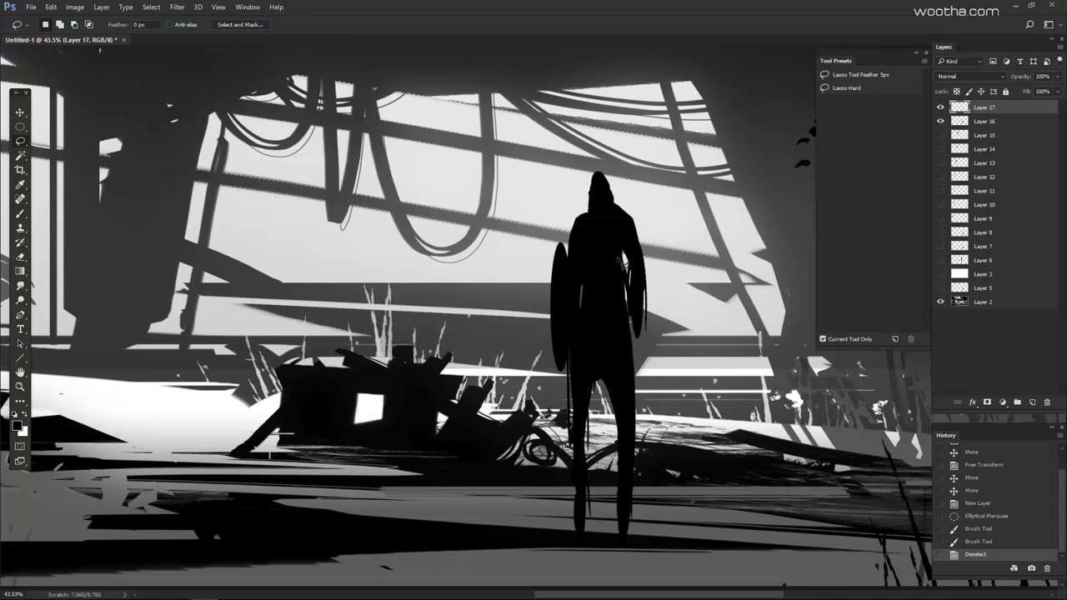
{"action": "left_click", "coordinate": [658, 129]}
{"action": "left_click", "coordinate": [542, 415]}
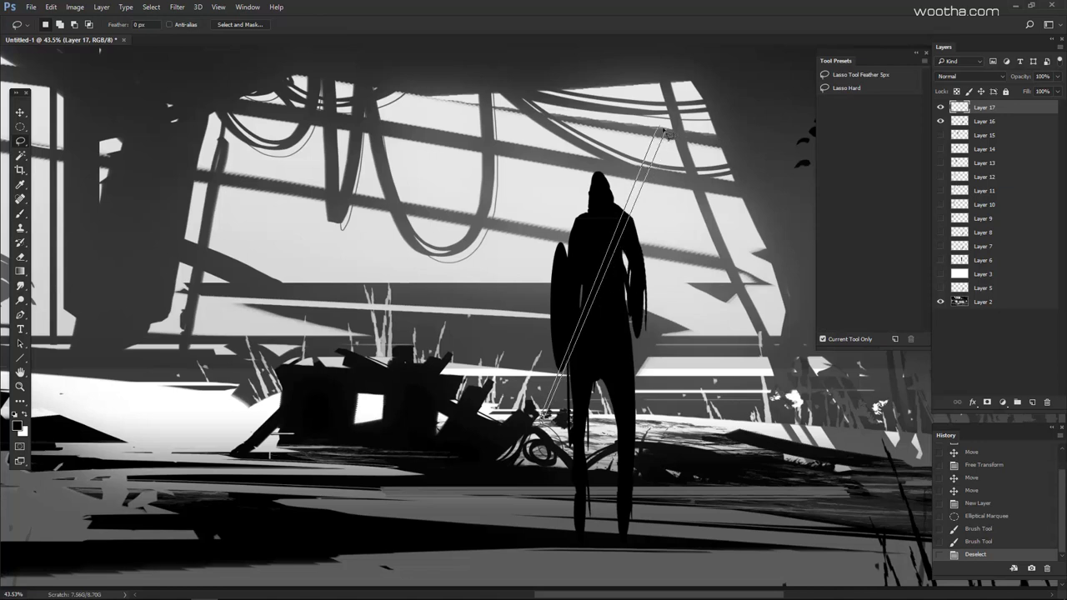
{"action": "left_click", "coordinate": [658, 129]}
{"action": "key", "text": "b"}
{"action": "left_click_drag", "start_coordinate": [662, 105], "coordinate": [454, 551]}
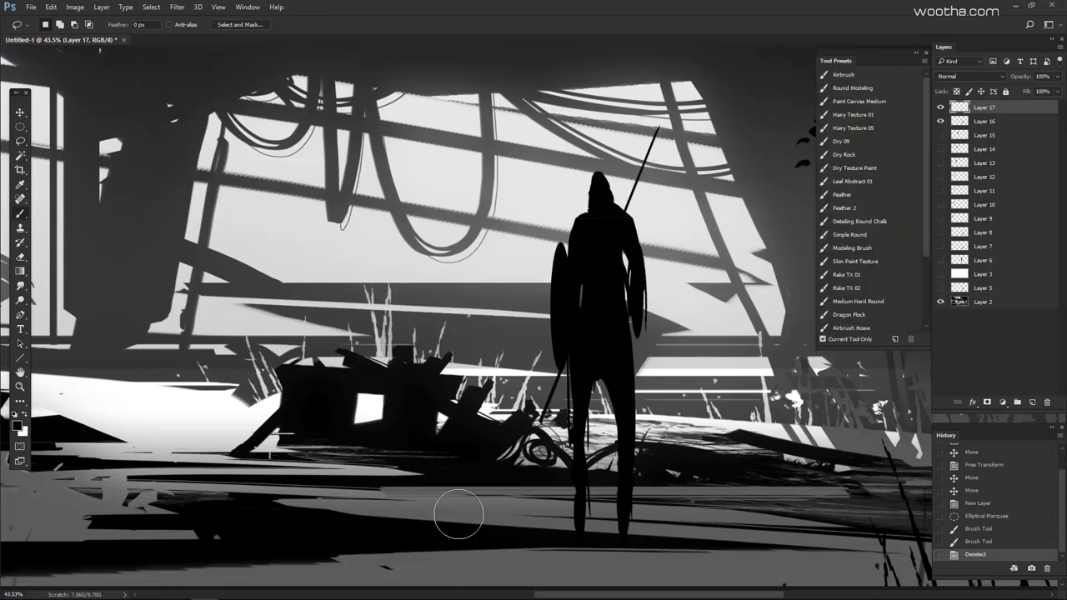
{"action": "left_click_drag", "start_coordinate": [688, 102], "coordinate": [447, 598]}
{"action": "key", "text": "ctrl+d"}
{"action": "key", "text": "ctrl+d"}
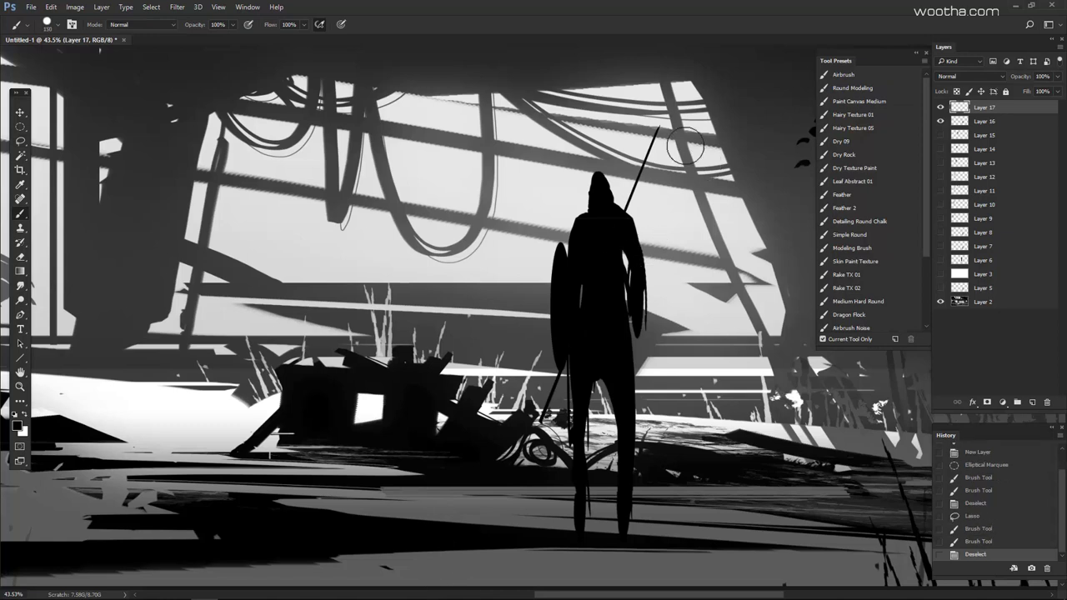
{"action": "key", "text": "l"}
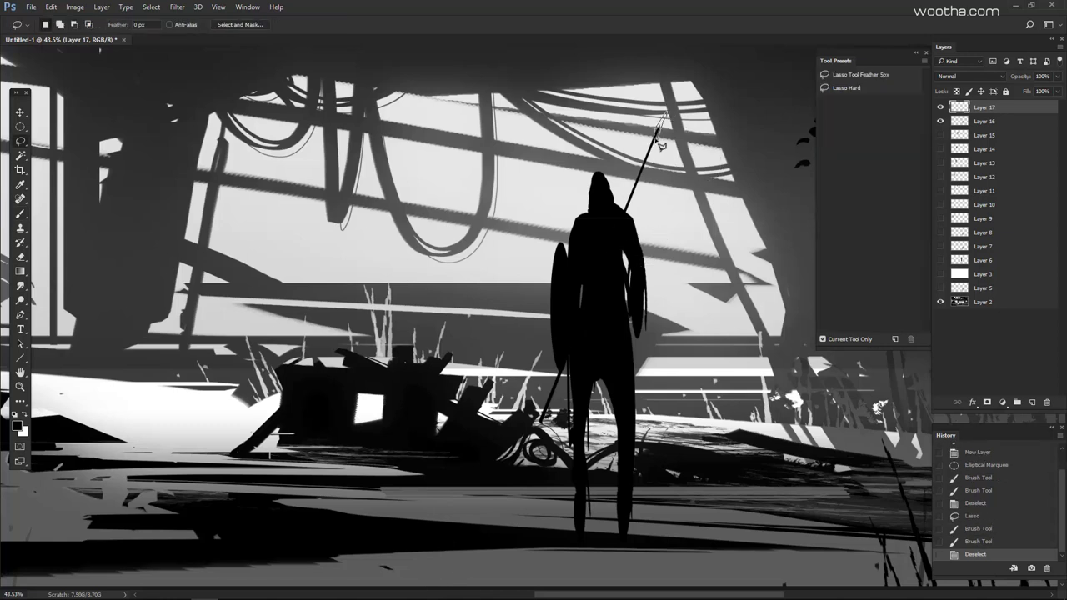
{"action": "key", "text": "b"}
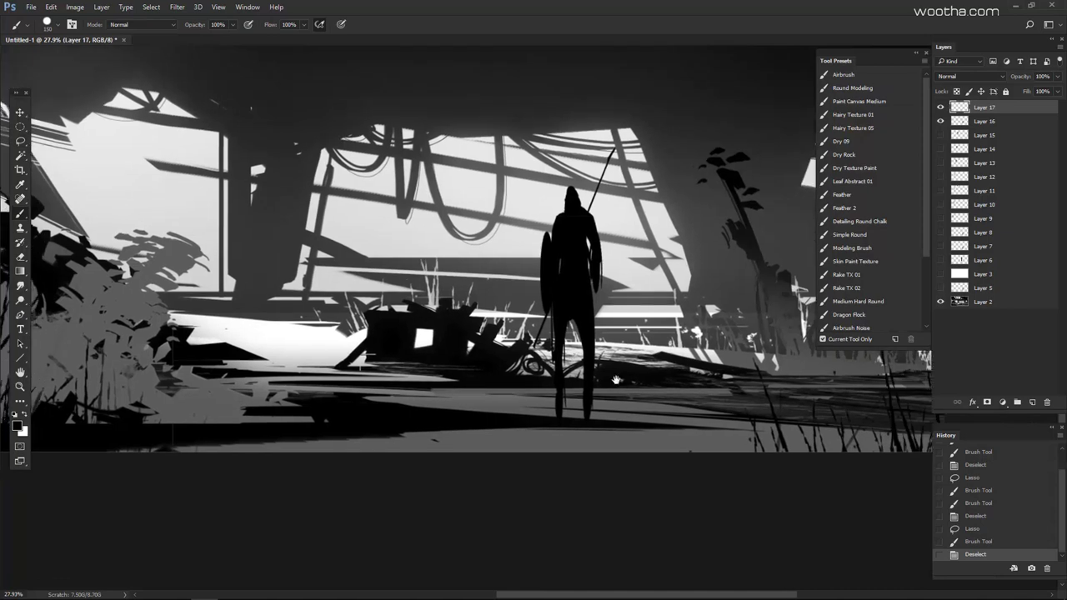
{"action": "left_click_drag", "start_coordinate": [617, 380], "coordinate": [605, 378]}
{"action": "left_click_drag", "start_coordinate": [621, 379], "coordinate": [659, 371]}
{"action": "key", "text": "["}
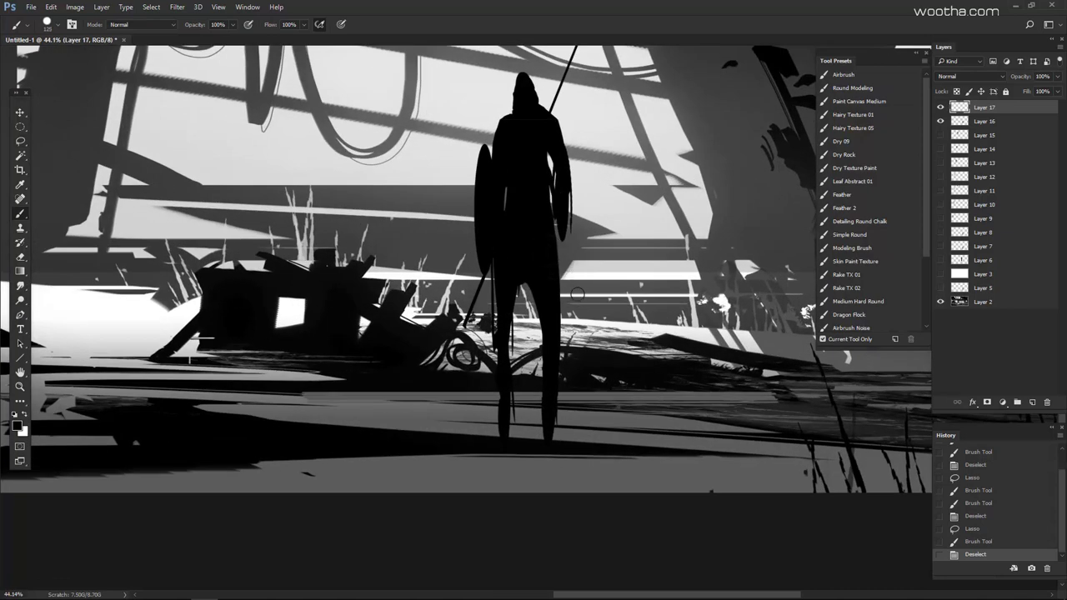
{"action": "scroll", "coordinate": [652, 308], "scroll_direction": "down", "scroll_amount": 4}
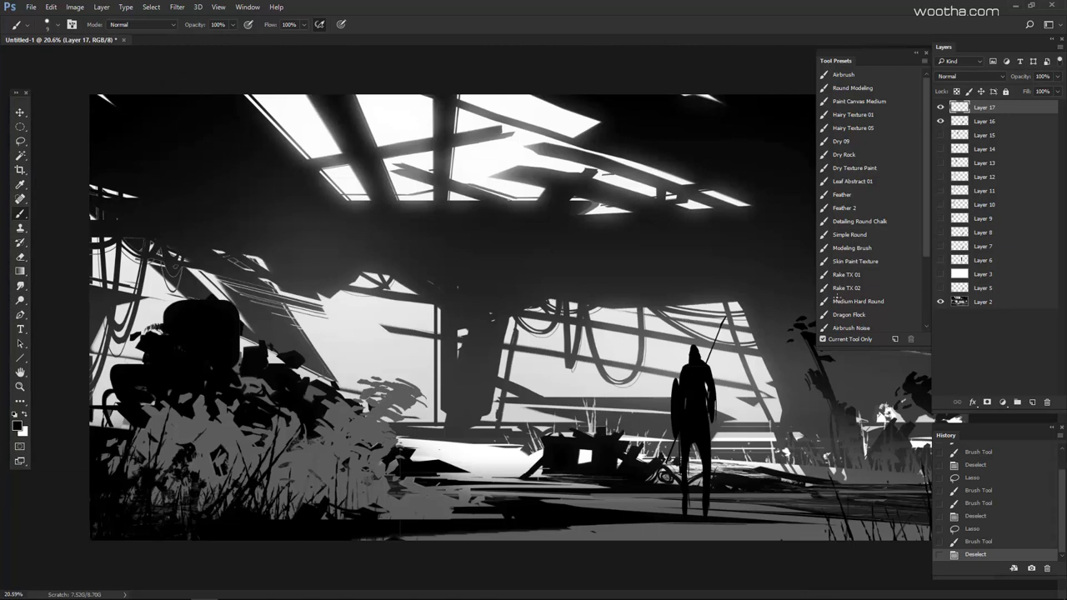
{"action": "scroll", "coordinate": [731, 351], "scroll_direction": "down", "scroll_amount": 1}
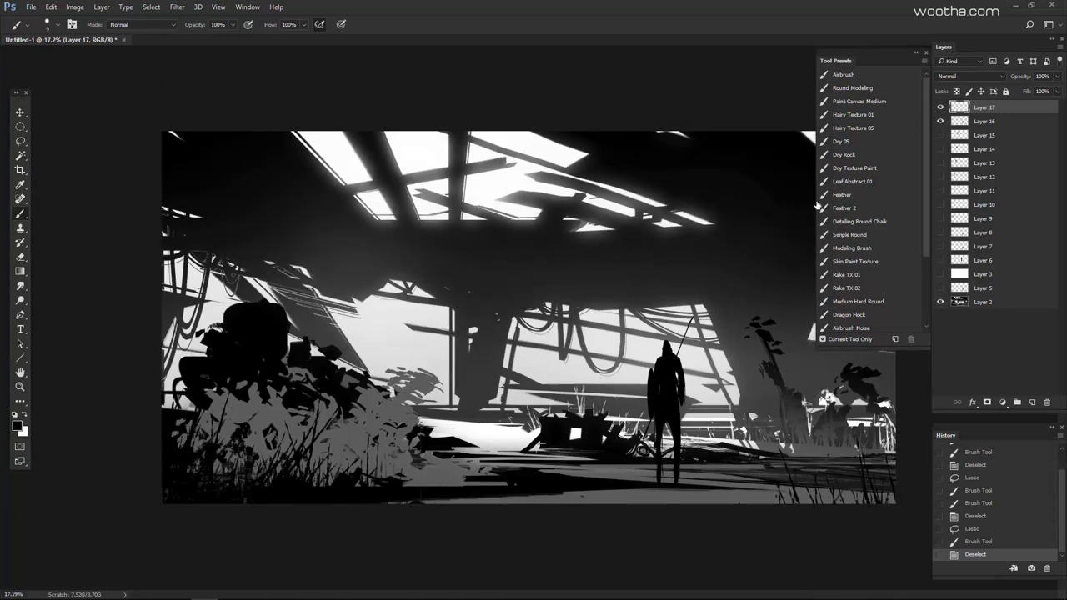